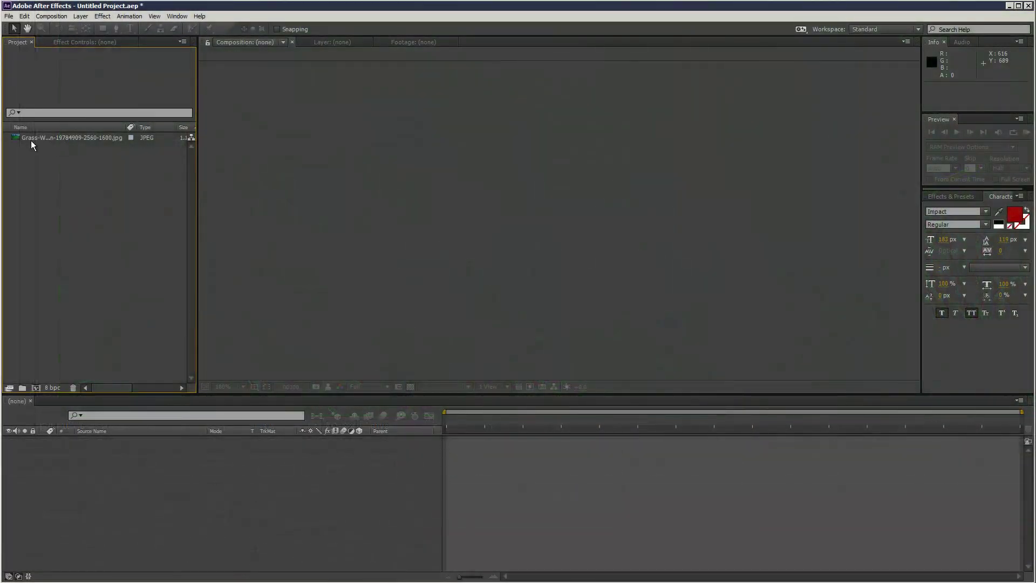
# Create a new composition, Comp 1, with the HDV/HDTV 720 25 preset (1280×720, 25 fps)
pyautogui.click(52, 17)
pyautogui.click(57, 28)
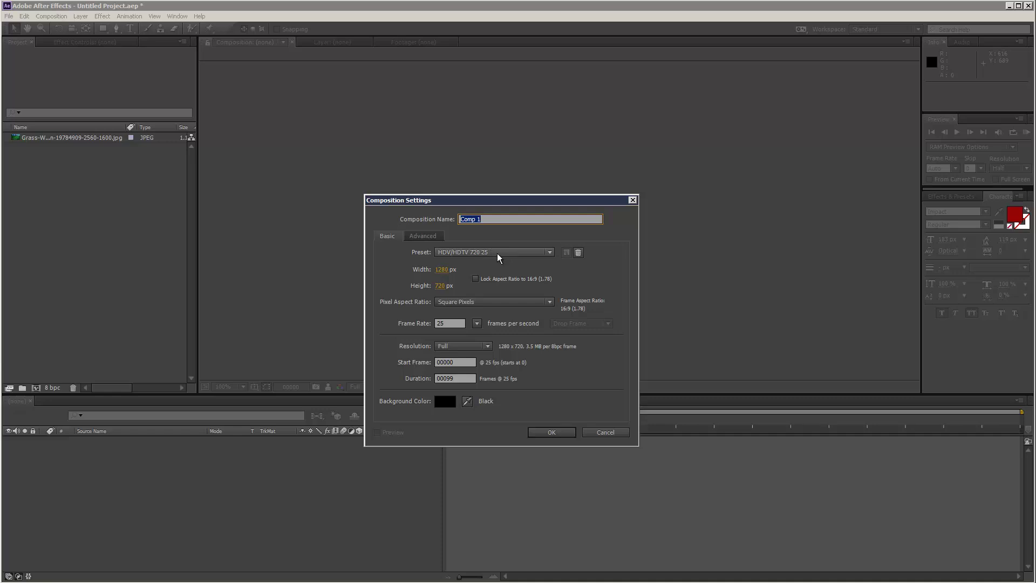
pyautogui.click(548, 431)
# Place the grass JPEG into Comp 1 and scale that layer down to 52%
pyautogui.click(41, 149)
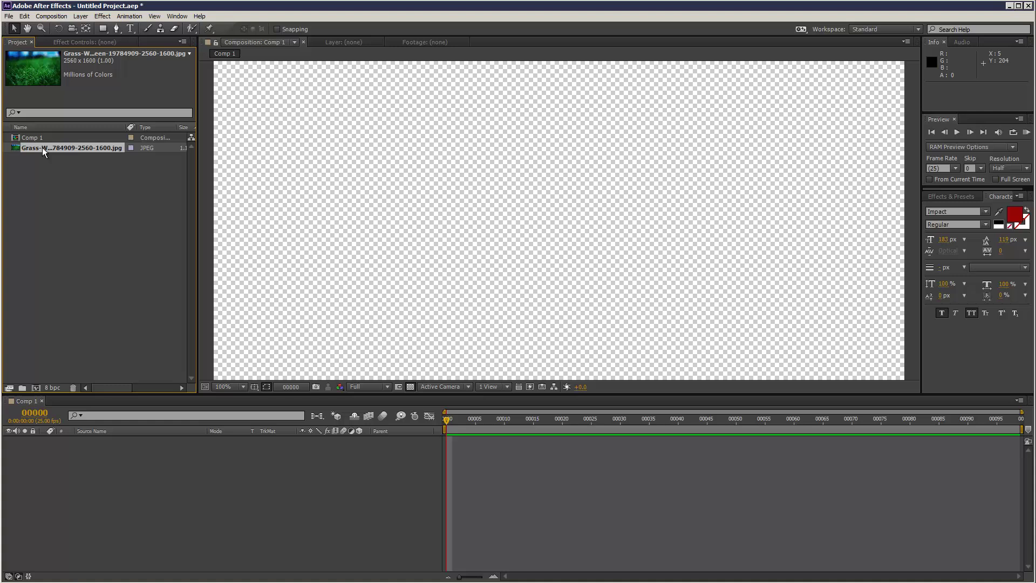
pyautogui.moveTo(42, 147); pyautogui.dragTo(418, 459)
pyautogui.press(',')
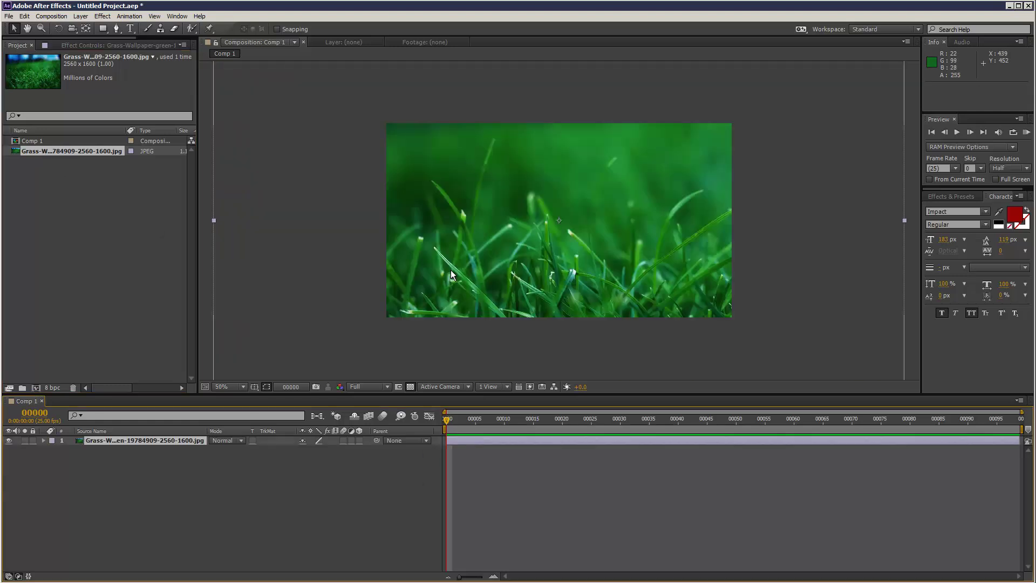
pyautogui.click(101, 440)
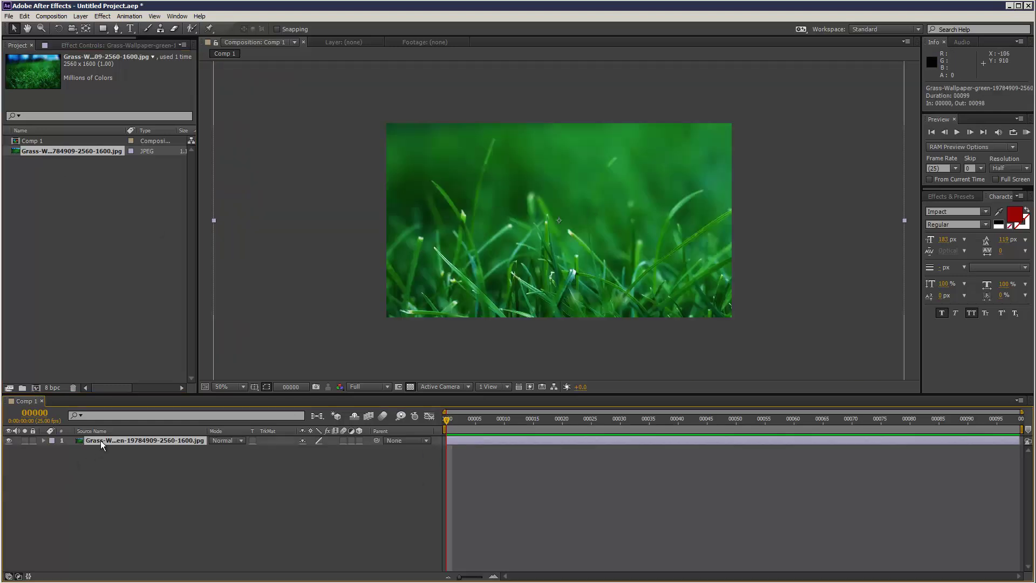
pyautogui.press('s')
pyautogui.moveTo(325, 453); pyautogui.dragTo(310, 452)
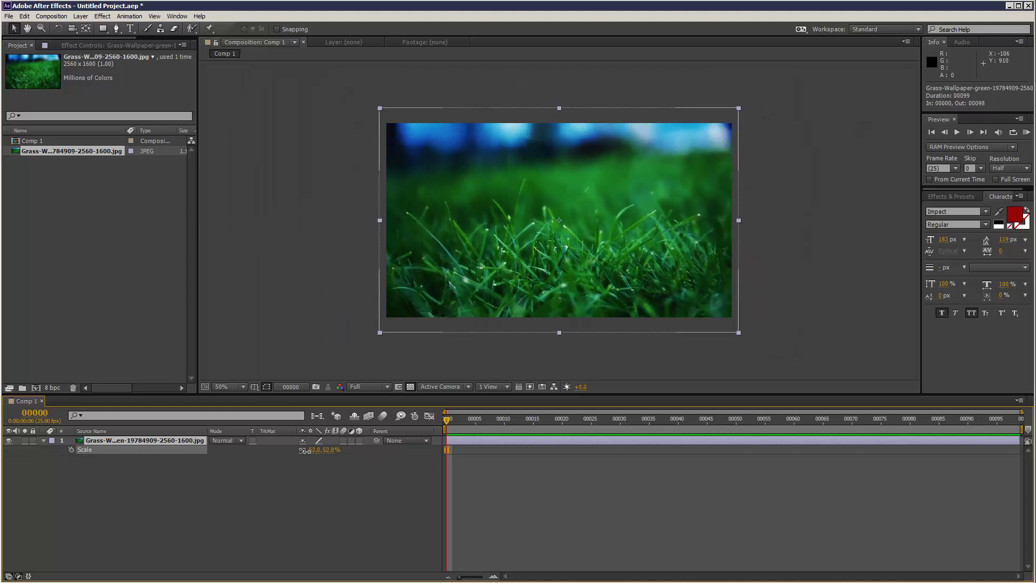
pyautogui.press('.')
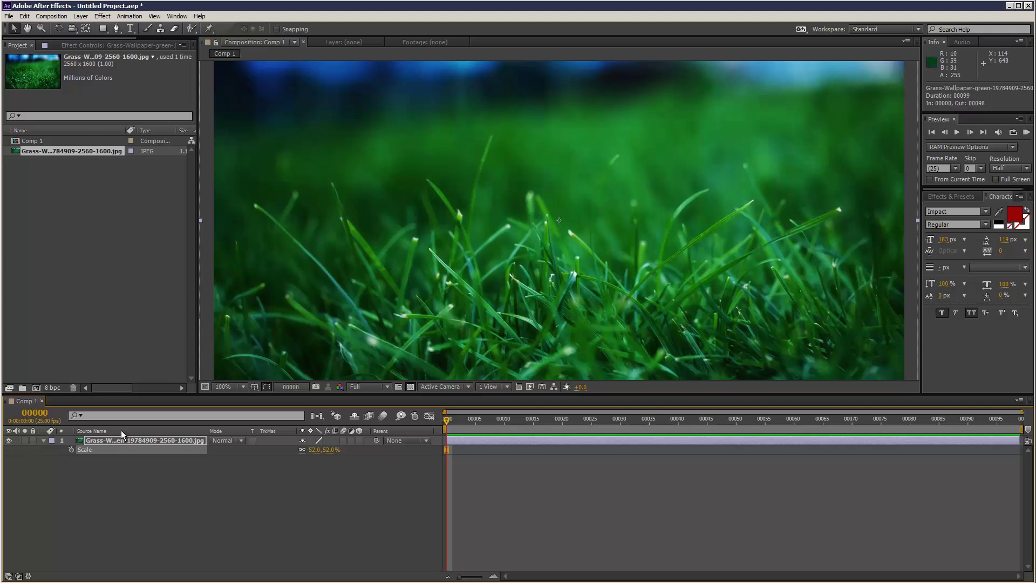
# Lock the grass layer, then type QUICKVFX as a text layer and move it to the centre
pyautogui.click(32, 440)
pyautogui.hotkey('ctrl', 't')
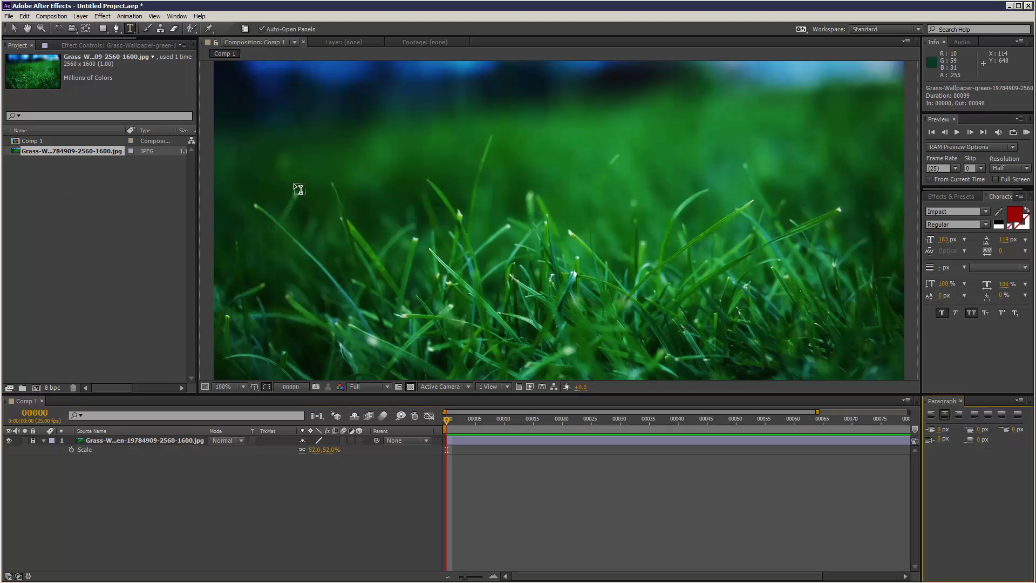
pyautogui.click(401, 230)
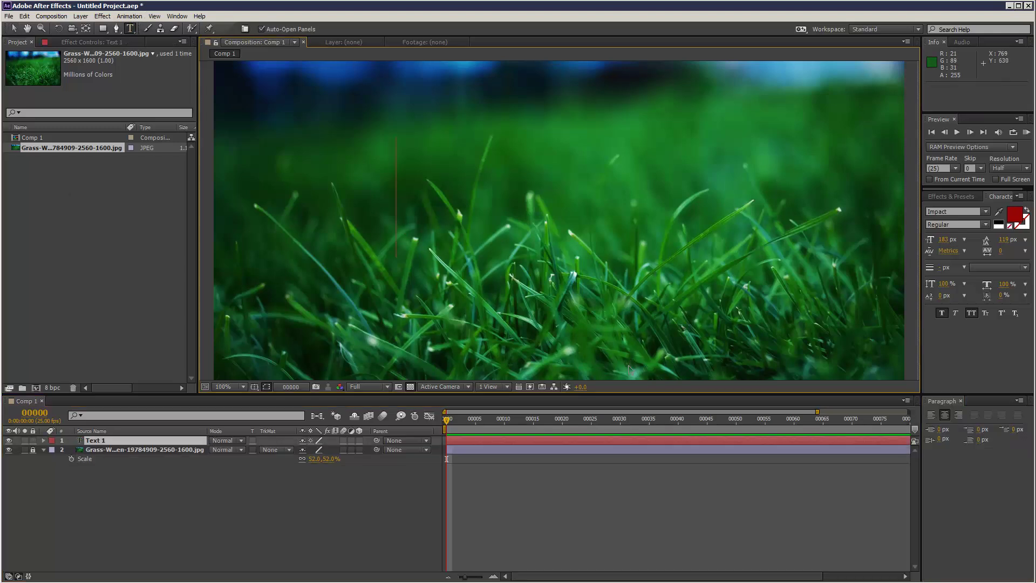
pyautogui.write('QUICKVFX')
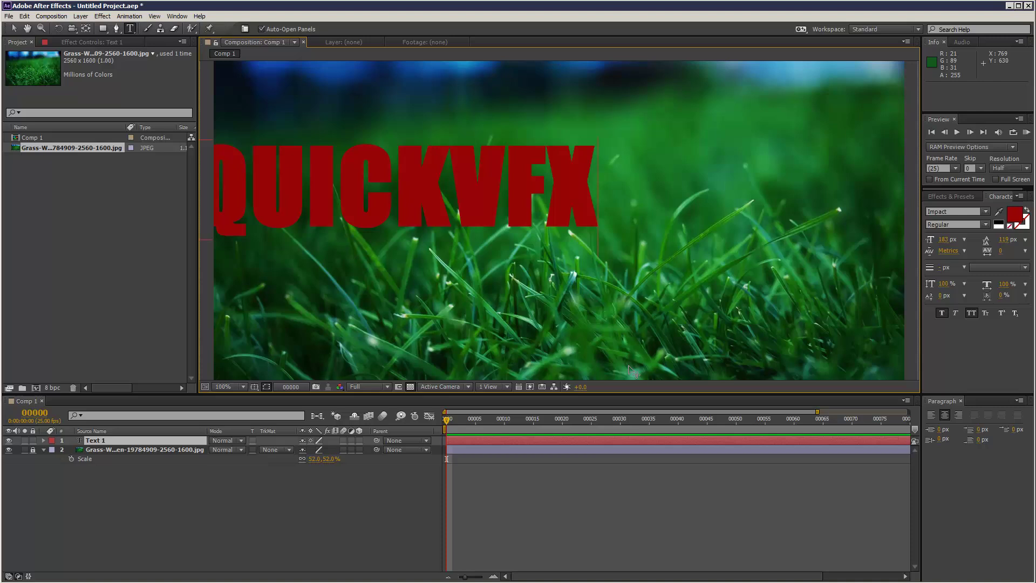
pyautogui.click(14, 28)
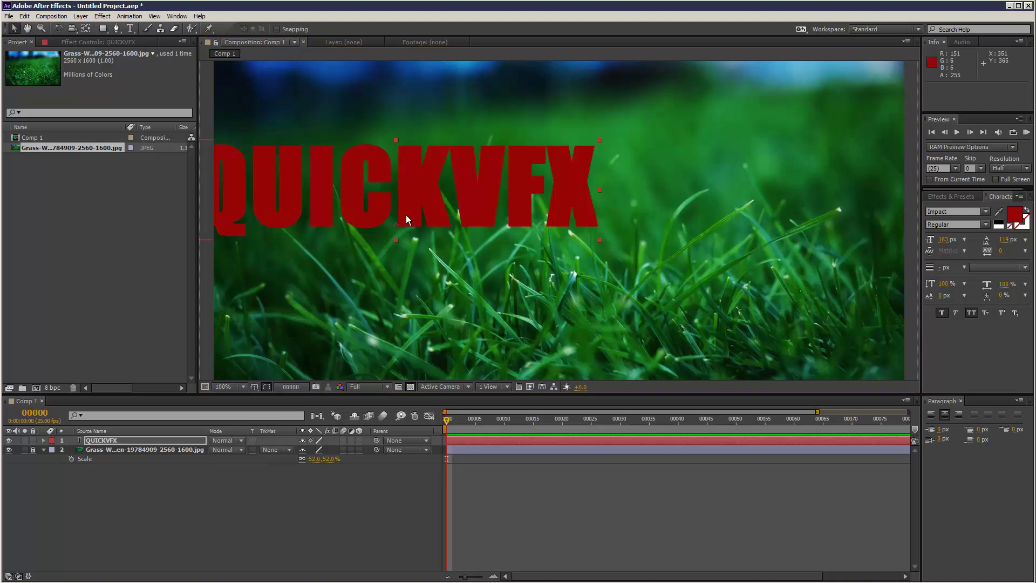
pyautogui.moveTo(406, 215); pyautogui.dragTo(567, 244)
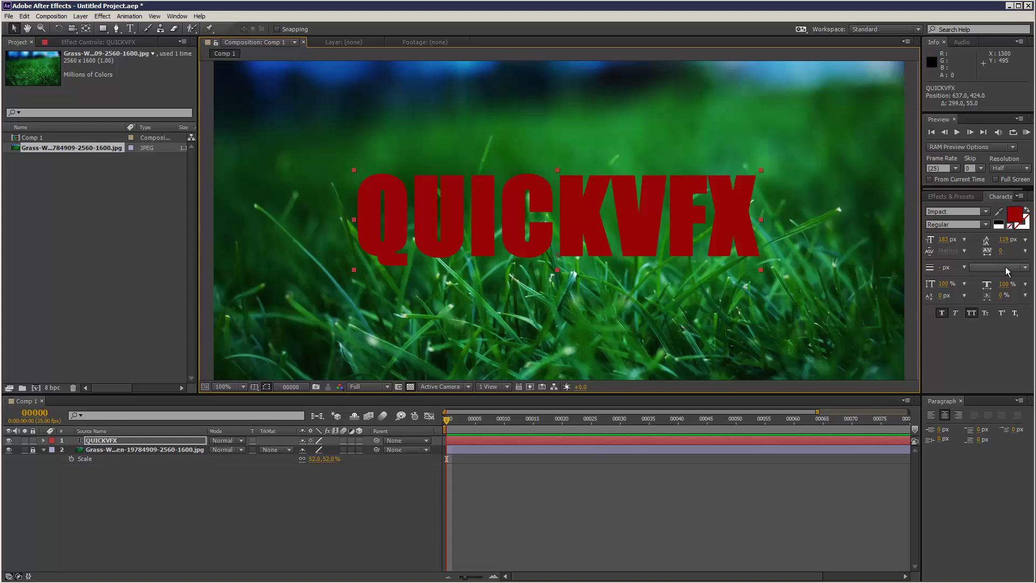
# Give QUICKVFX tracking 24, Optical kerning and Faux Bold, nudging it slightly up-left
pyautogui.moveTo(1000, 252); pyautogui.dragTo(1014, 251)
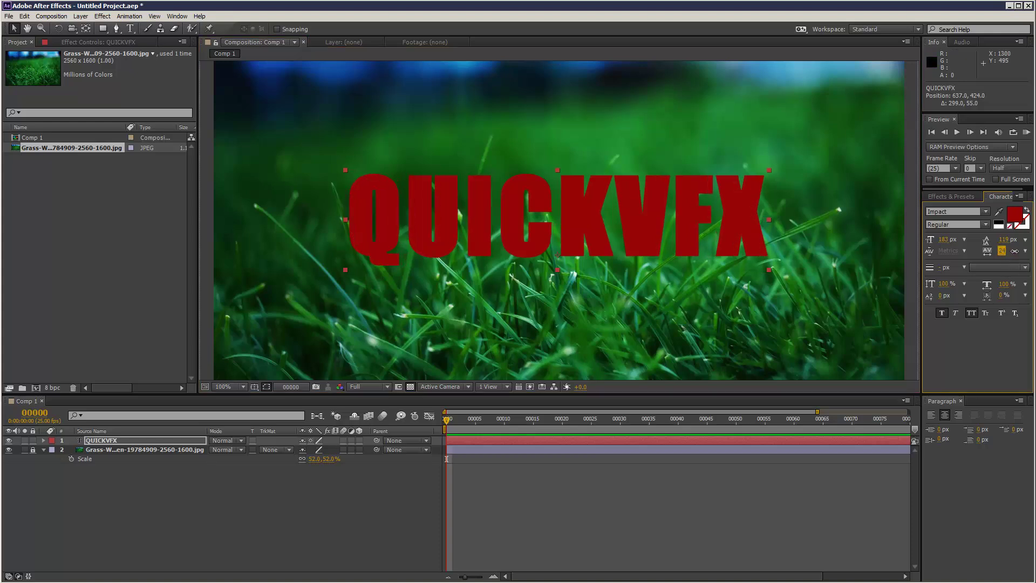
pyautogui.click(965, 250)
pyautogui.click(967, 271)
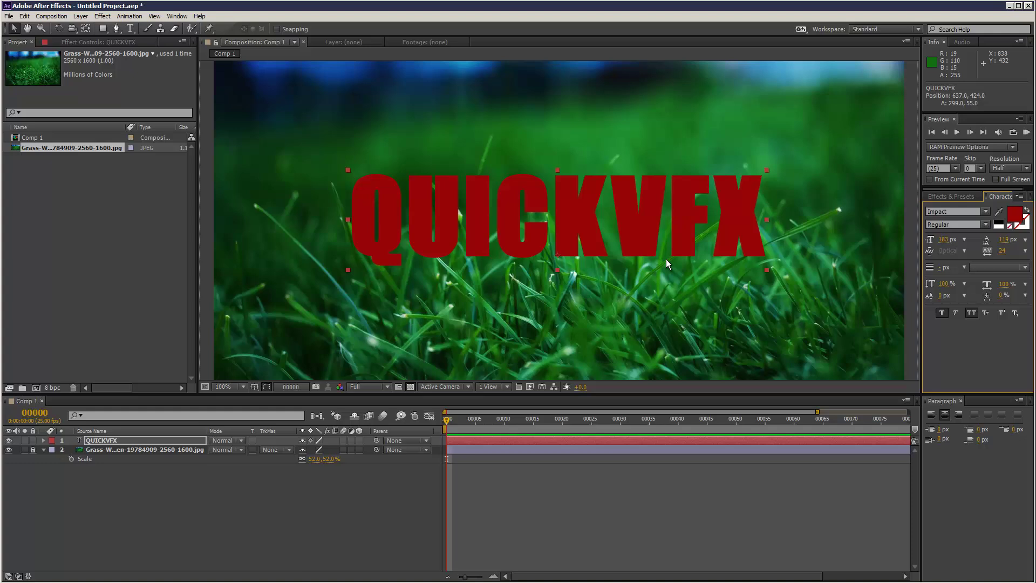
pyautogui.moveTo(675, 228)
pyautogui.mouseDown()
pyautogui.moveTo(664, 220)
pyautogui.moveTo(667, 228)
pyautogui.mouseUp()
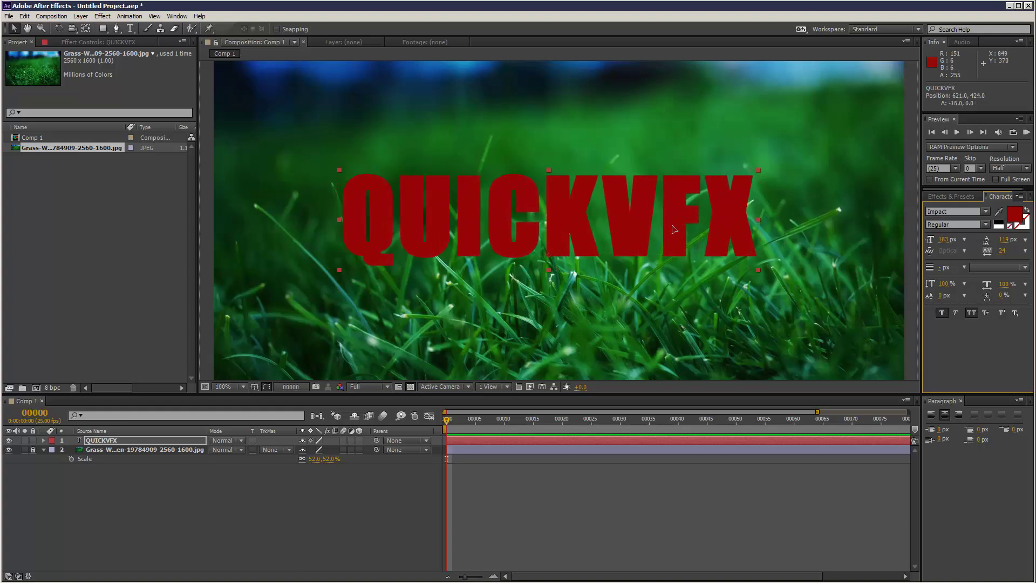
pyautogui.click(947, 313)
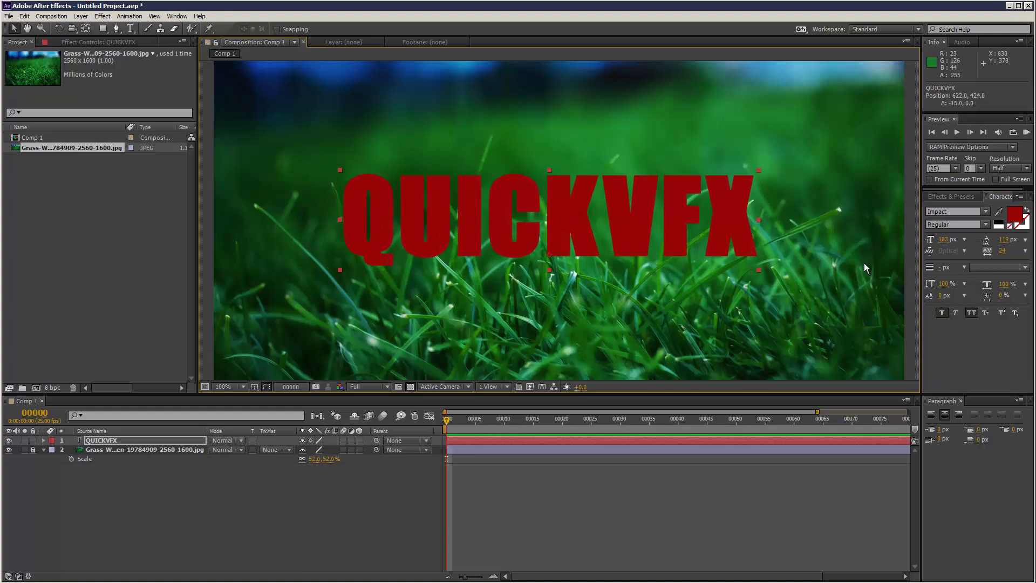
# Close the Paragraph panel and move the QUICKVFX anchor point onto the letters with the Pan Behind tool
pyautogui.click(961, 400)
pyautogui.scroll(-2, 446, 199)
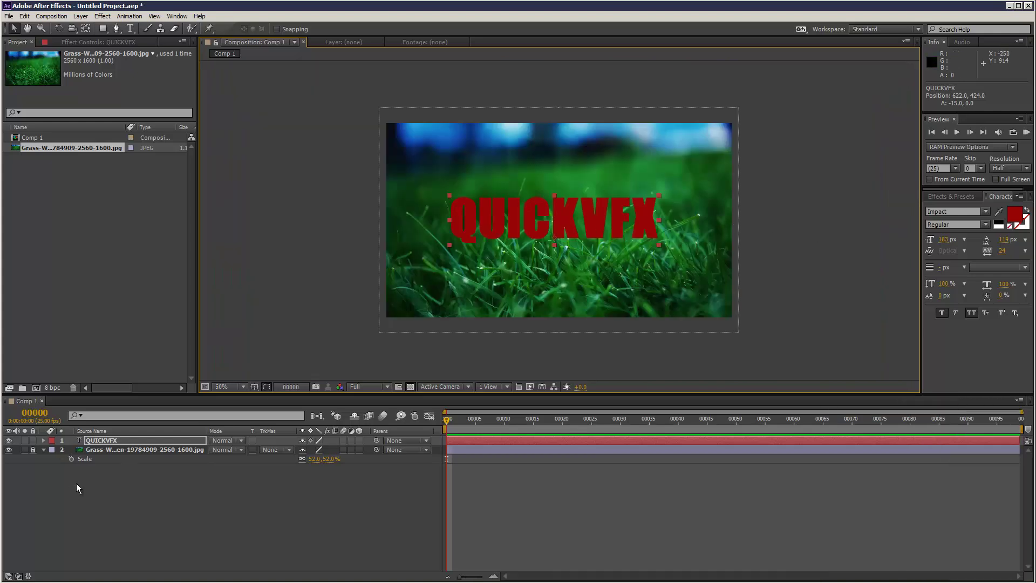
pyautogui.click(170, 400)
pyautogui.press('y')
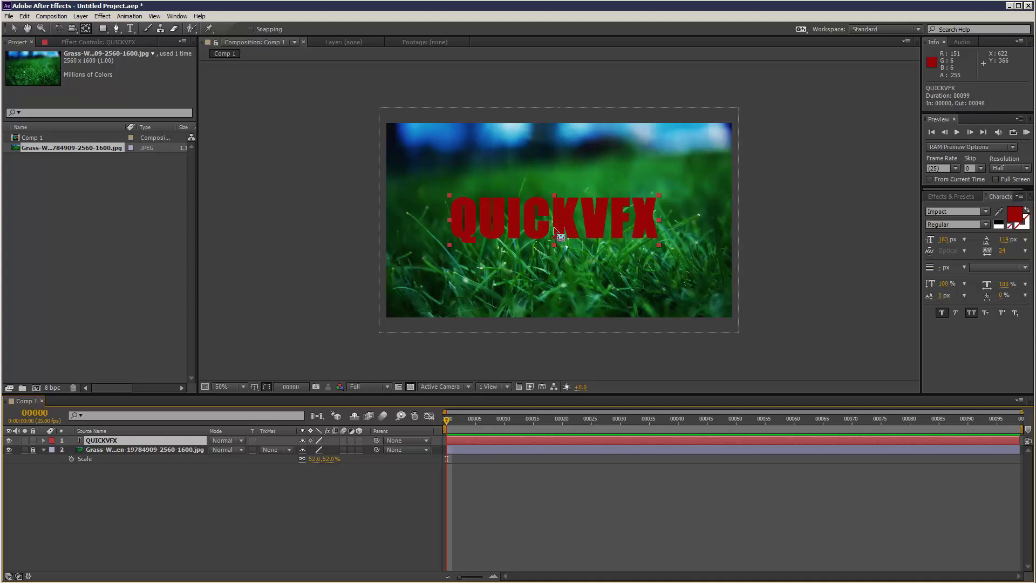
pyautogui.moveTo(554, 241)
pyautogui.mouseDown()
pyautogui.moveTo(561, 225)
pyautogui.moveTo(561, 235)
pyautogui.mouseUp()
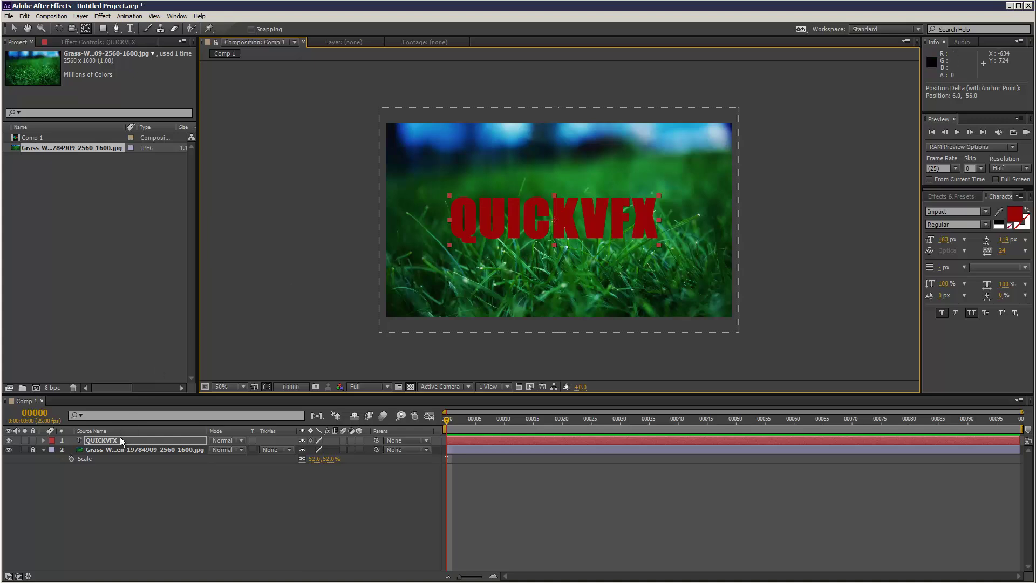
pyautogui.click(15, 31)
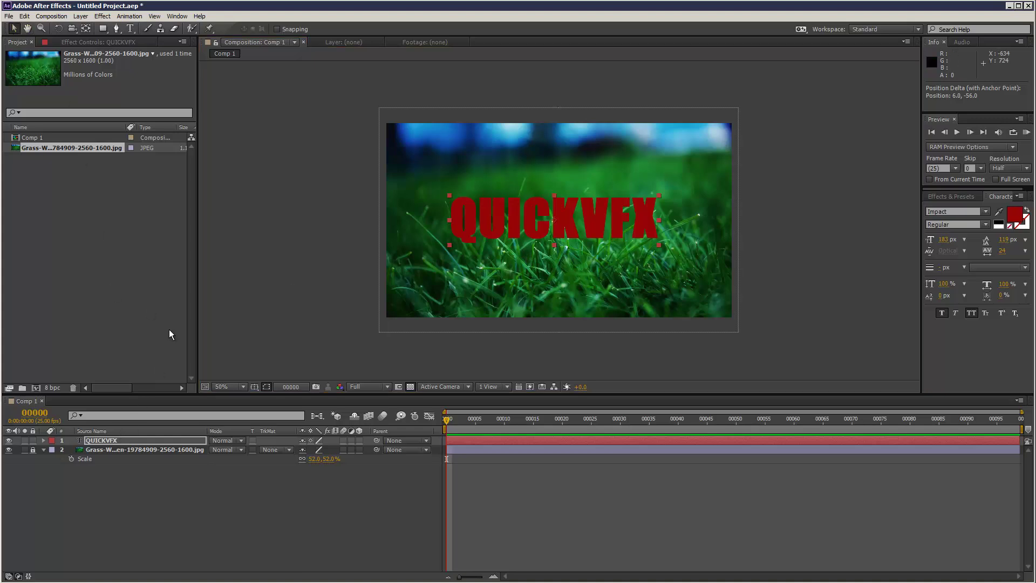
# Duplicate the QUICKVFX layer and rename the copy MASK
pyautogui.click(128, 439)
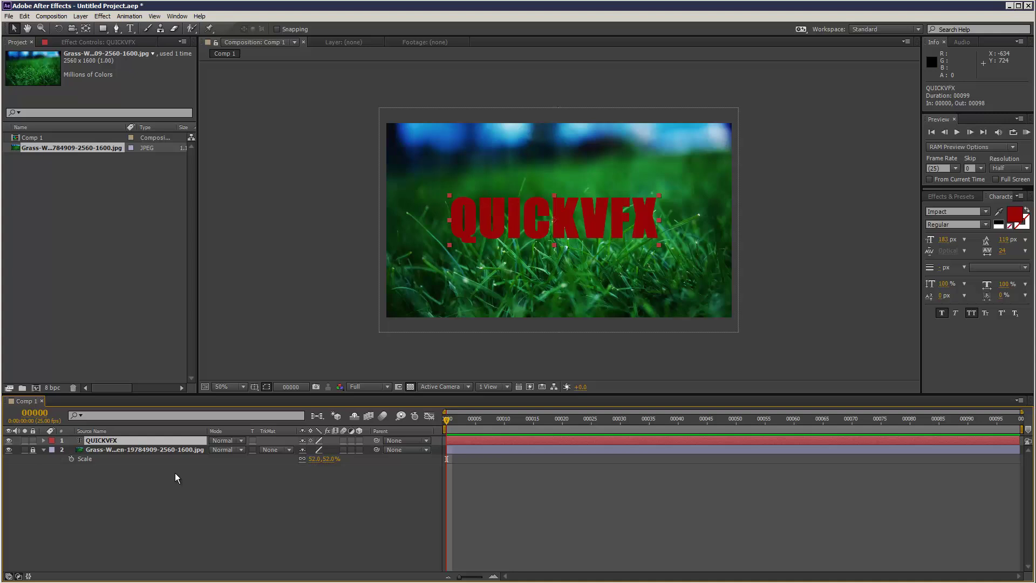
pyautogui.hotkey('ctrl', 'd')
pyautogui.press('Return')
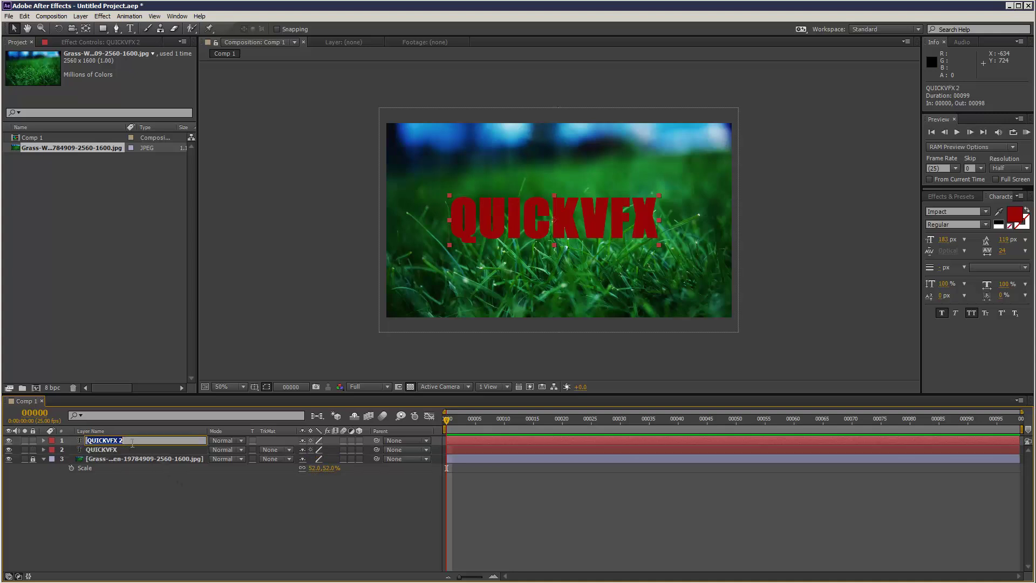
pyautogui.write('MASK')
pyautogui.press('Return')
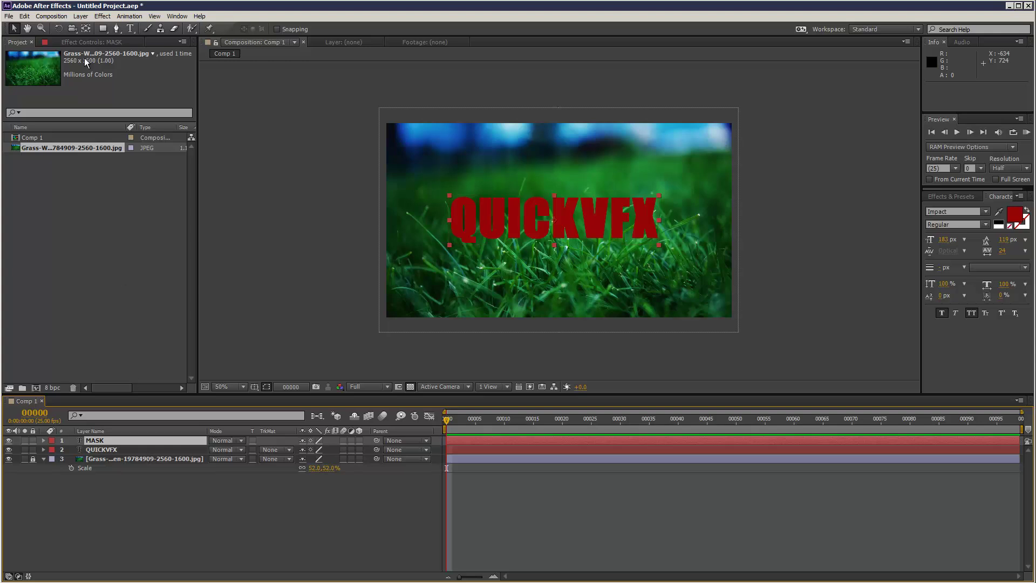
# Add a new adjustment layer, rename it Displace, and select it
pyautogui.click(80, 17)
pyautogui.moveTo(151, 27)
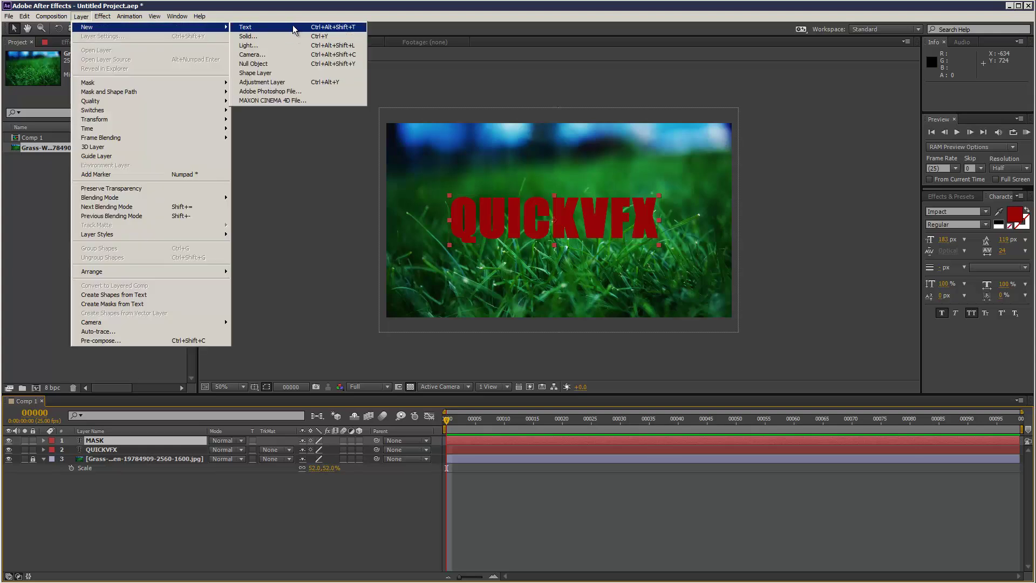
pyautogui.click(289, 86)
pyautogui.press('Return')
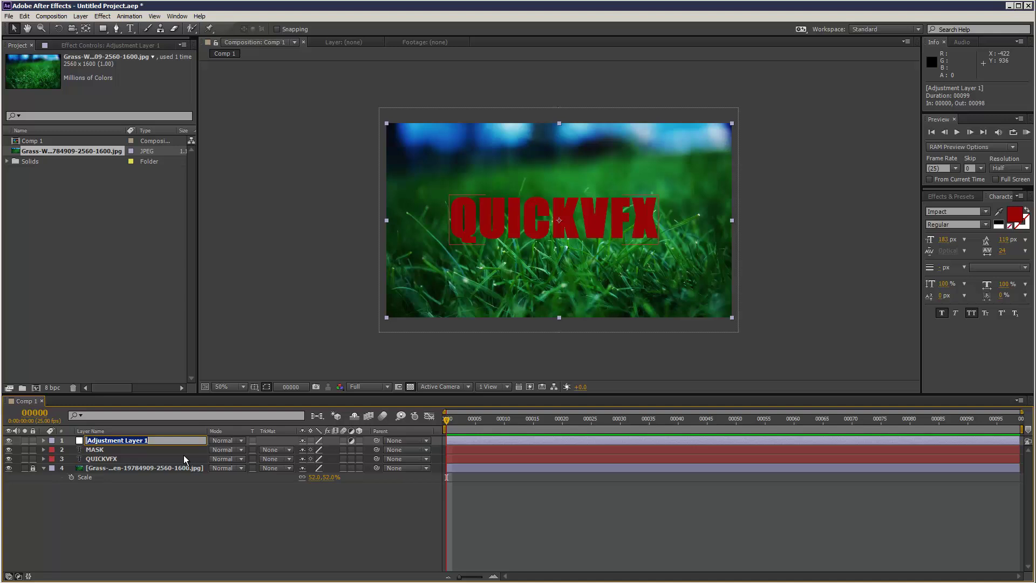
pyautogui.write('Displace')
pyautogui.press('Return')
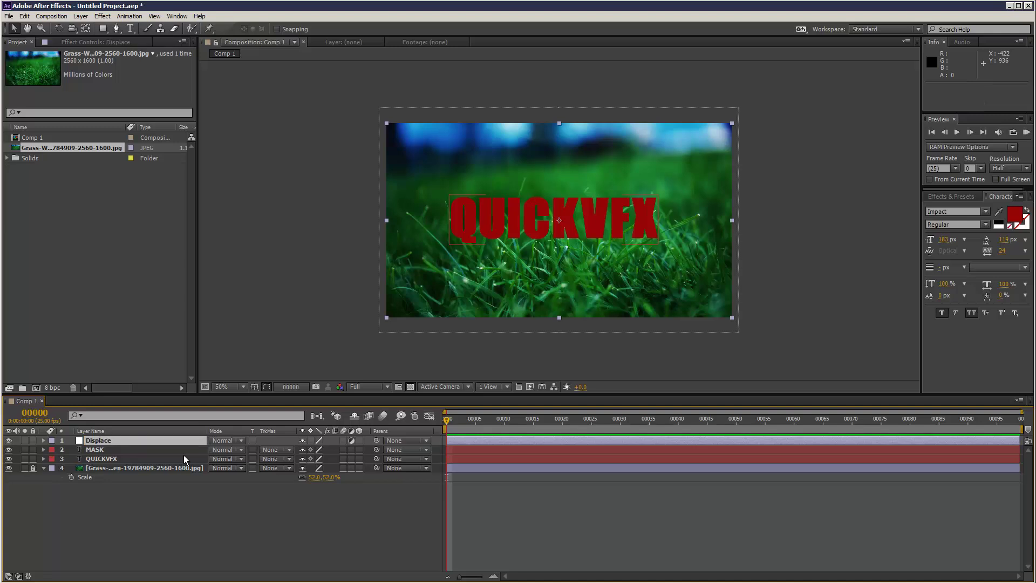
pyautogui.click(323, 264)
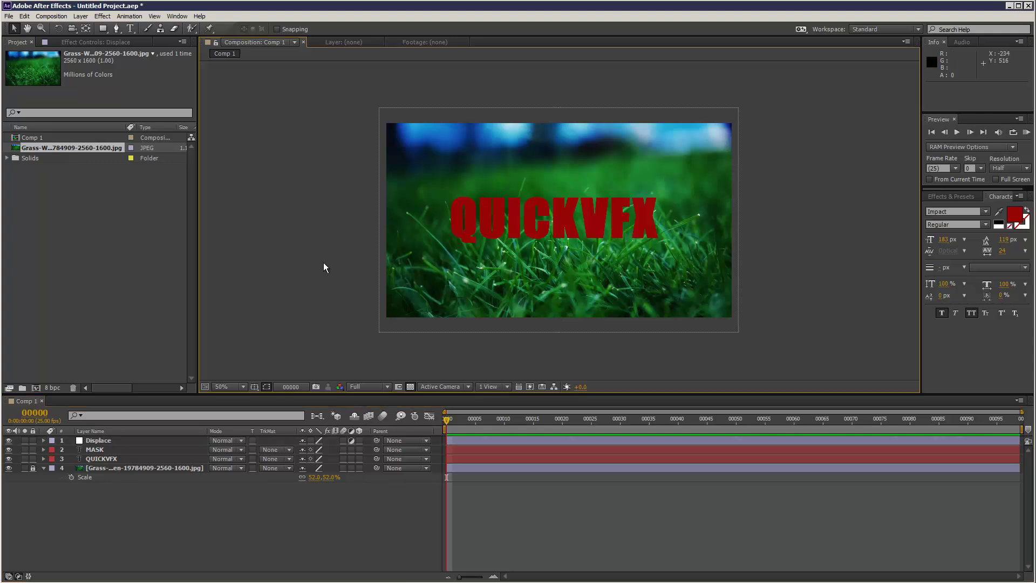
pyautogui.click(114, 440)
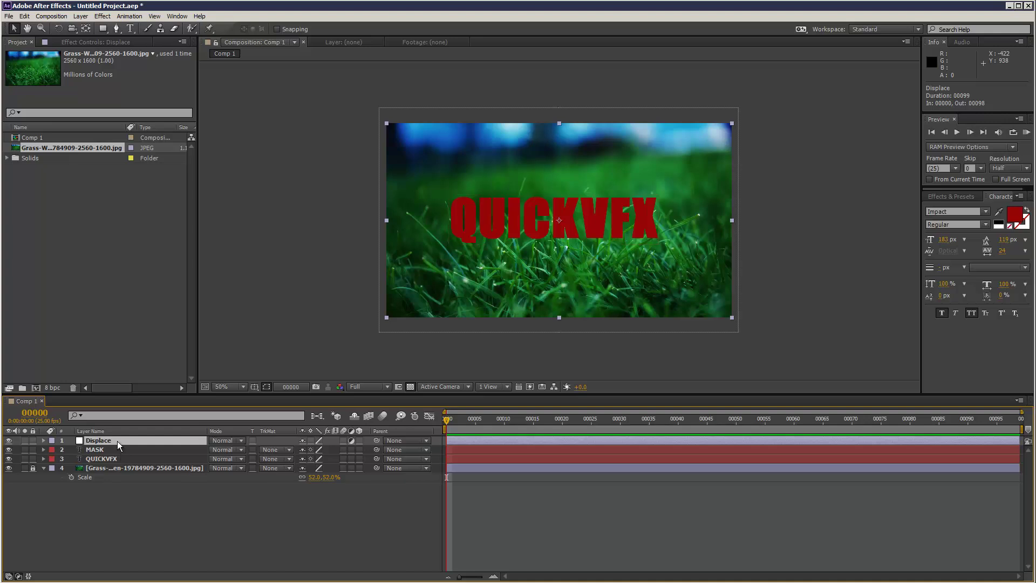
# Apply a Generate > Fill effect to the Displace layer
pyautogui.click(96, 42)
pyautogui.click(103, 16)
pyautogui.moveTo(200, 132)
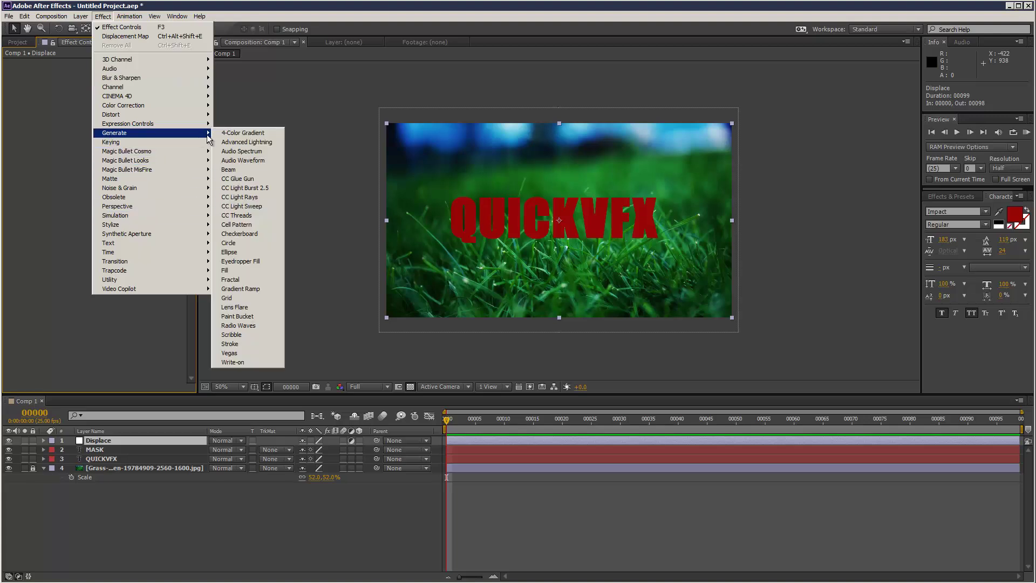
pyautogui.click(254, 270)
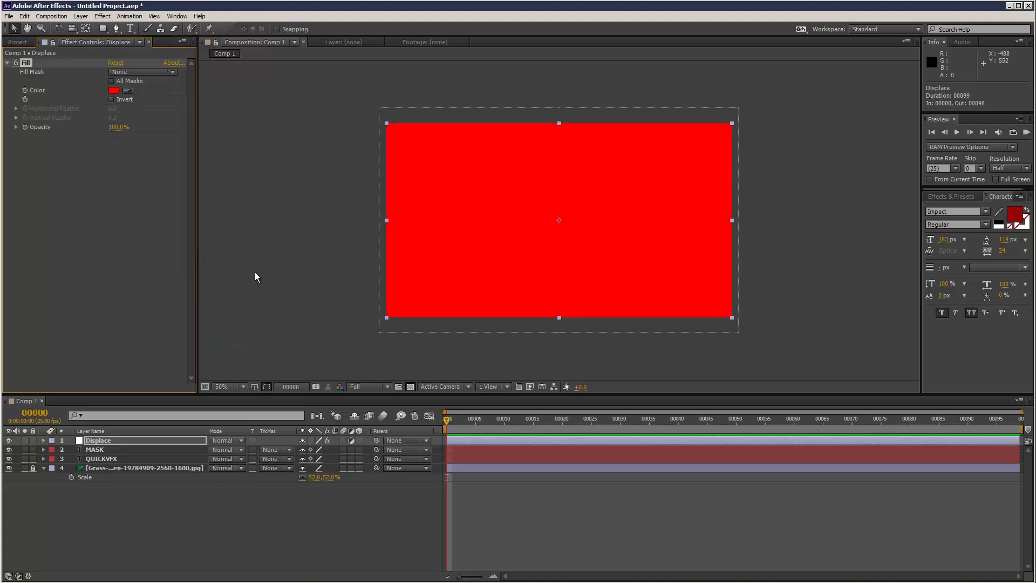
# Move Displace below MASK and set its track matte to Alpha Matte "MASK"
pyautogui.click(138, 452)
pyautogui.moveTo(121, 440); pyautogui.dragTo(116, 449)
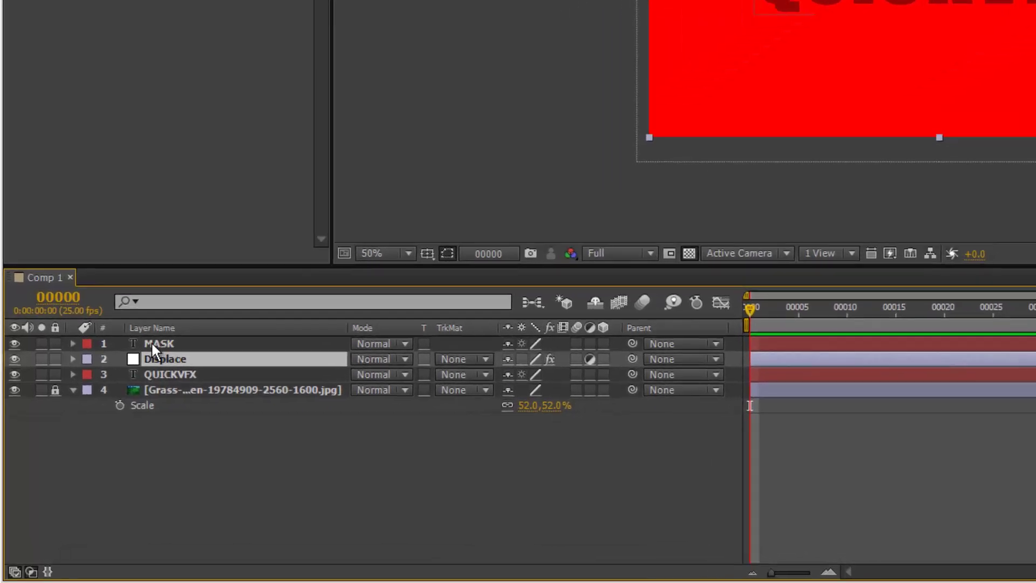
pyautogui.click(461, 360)
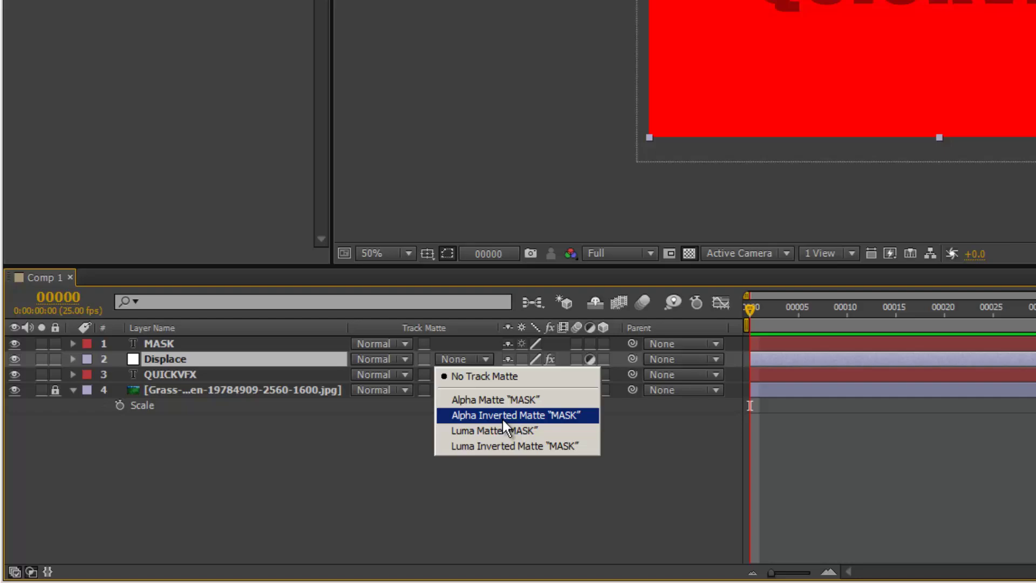
pyautogui.click(501, 400)
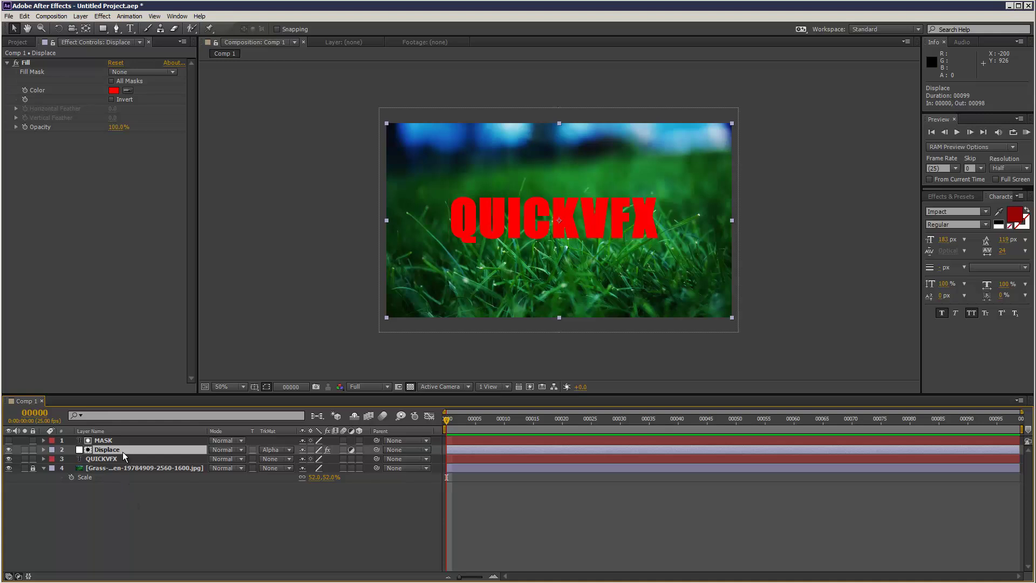
# Parent MASK to Displace and Displace to QUICKVFX
pyautogui.click(403, 440)
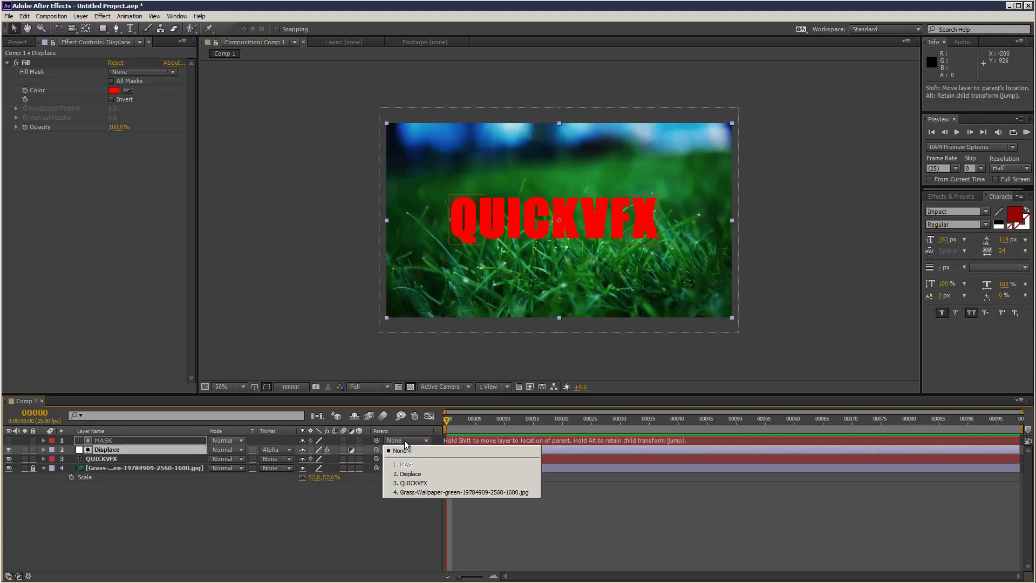
pyautogui.click(410, 473)
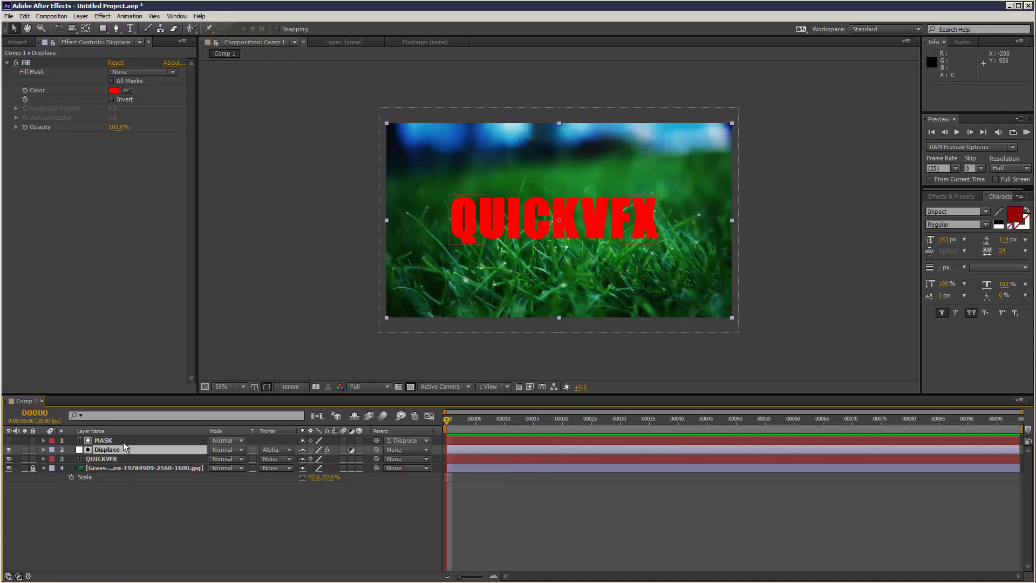
pyautogui.click(140, 519)
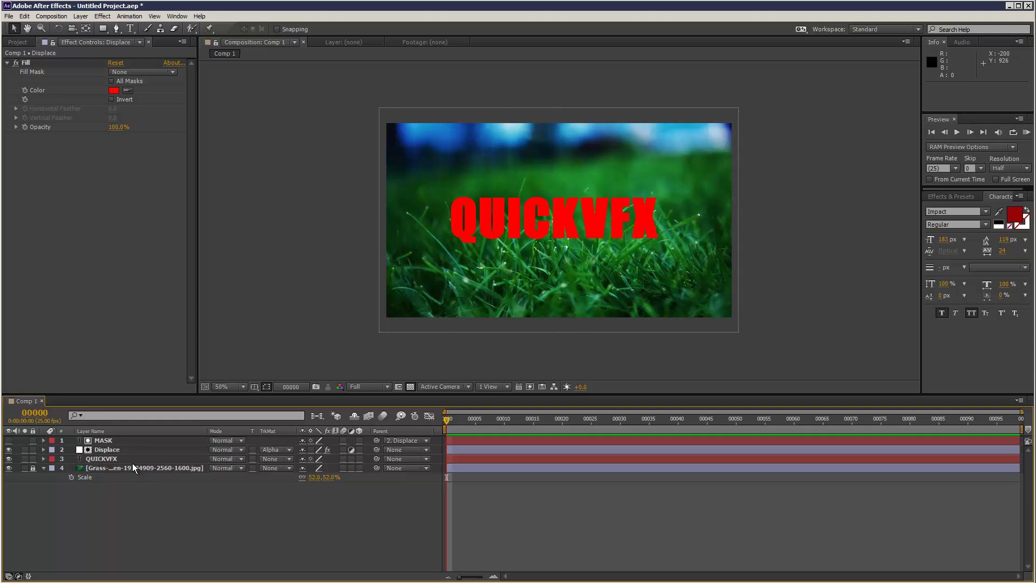
pyautogui.click(132, 458)
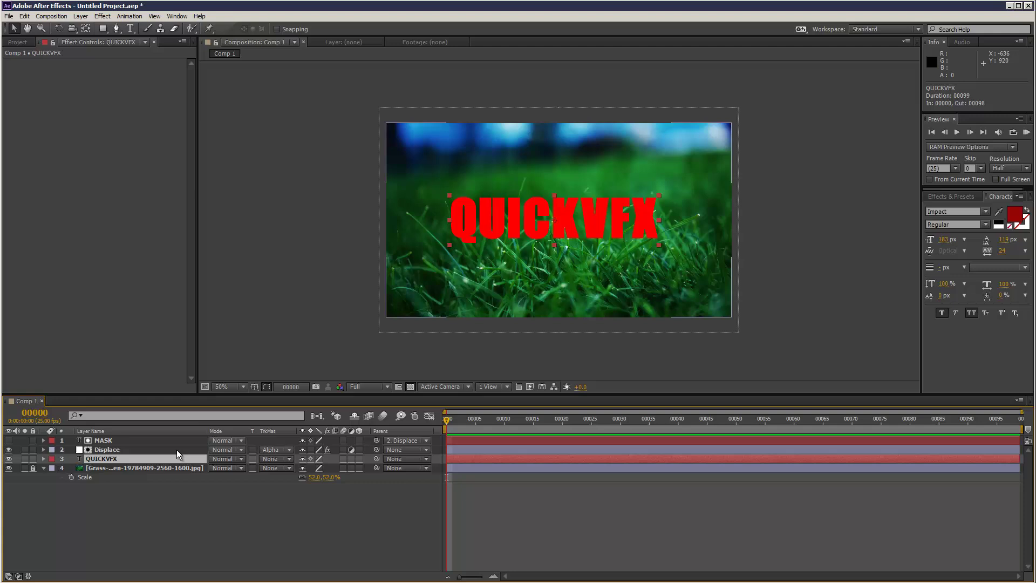
pyautogui.click(399, 449)
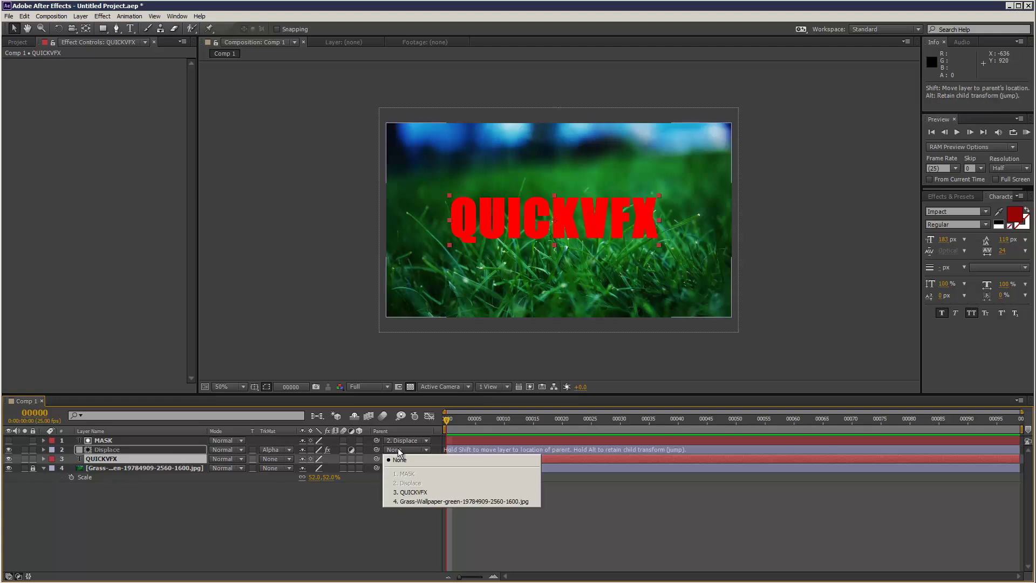
pyautogui.click(414, 492)
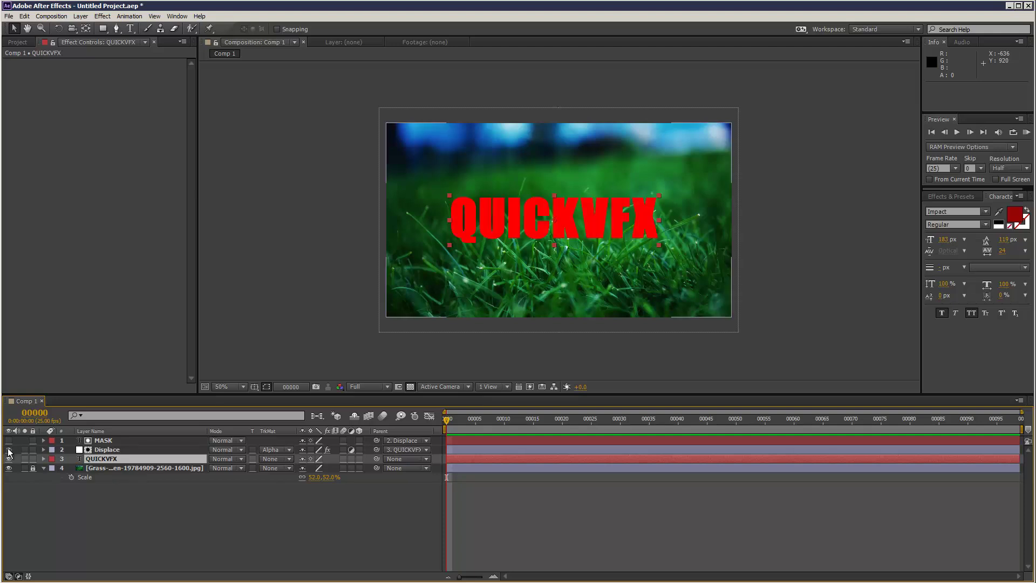
# Lock the MASK and Displace layers
pyautogui.click(105, 498)
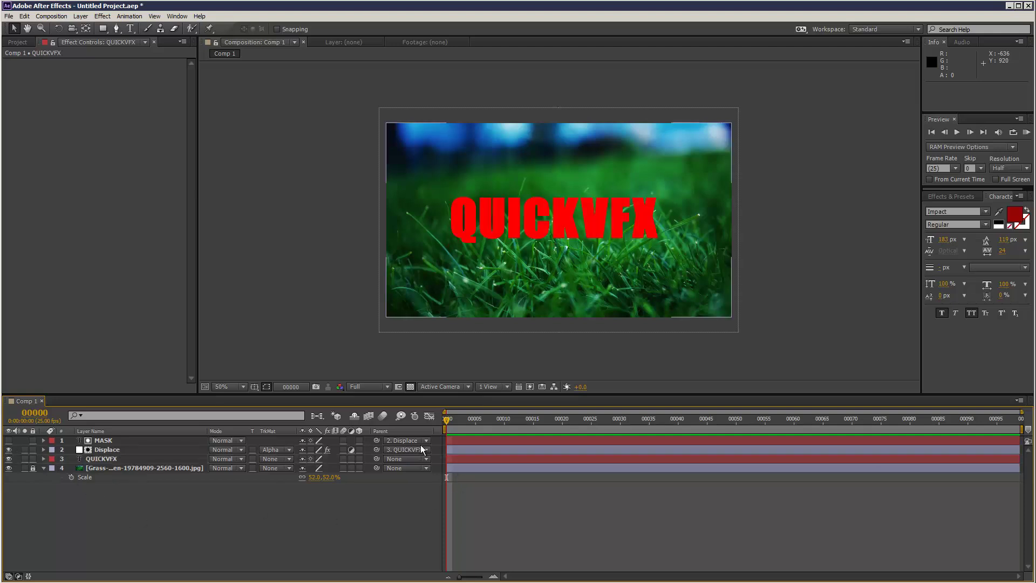
pyautogui.click(98, 460)
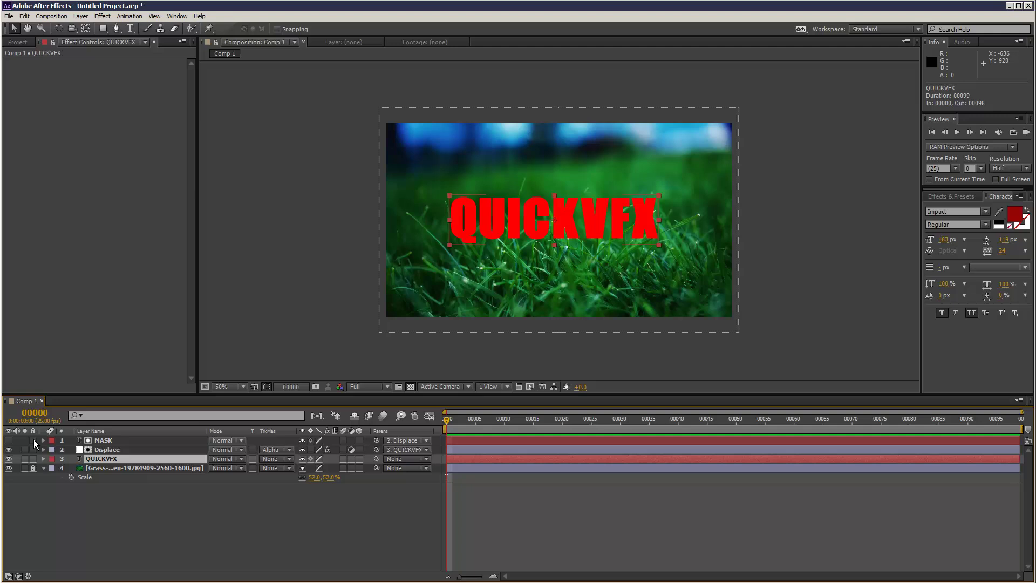
pyautogui.moveTo(33, 439); pyautogui.dragTo(34, 449)
# Undo the accidental text move, lock QUICKVFX, and switch off Displace's Fill effect
pyautogui.moveTo(565, 221); pyautogui.dragTo(582, 245)
pyautogui.hotkey('ctrl', 'z')
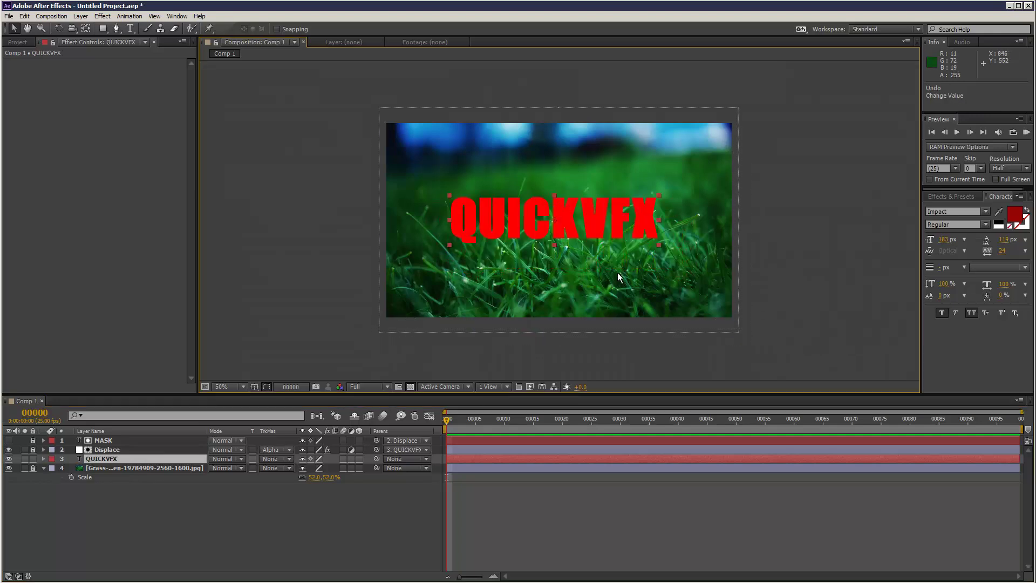
pyautogui.press('.')
pyautogui.click(122, 539)
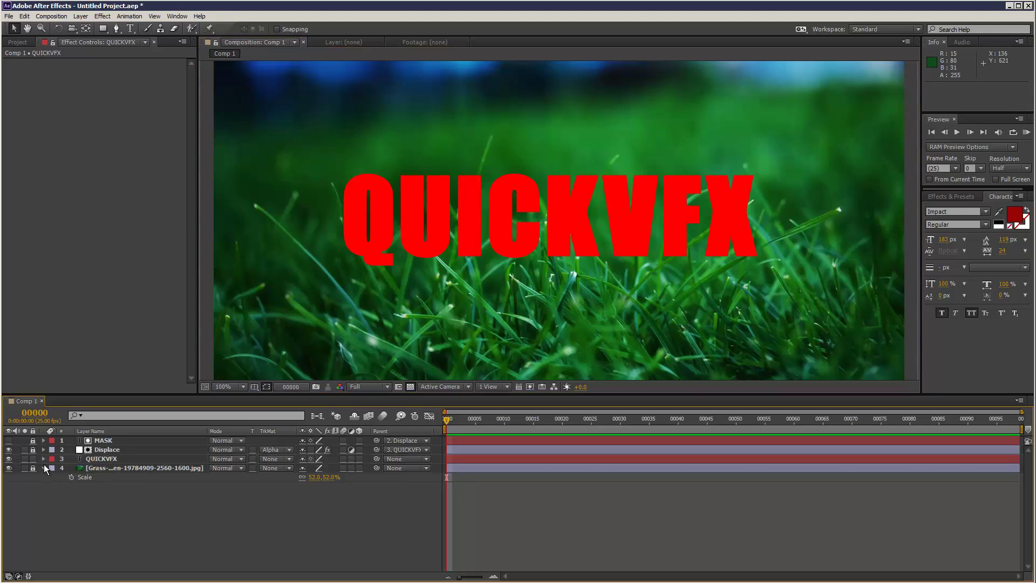
pyautogui.click(33, 458)
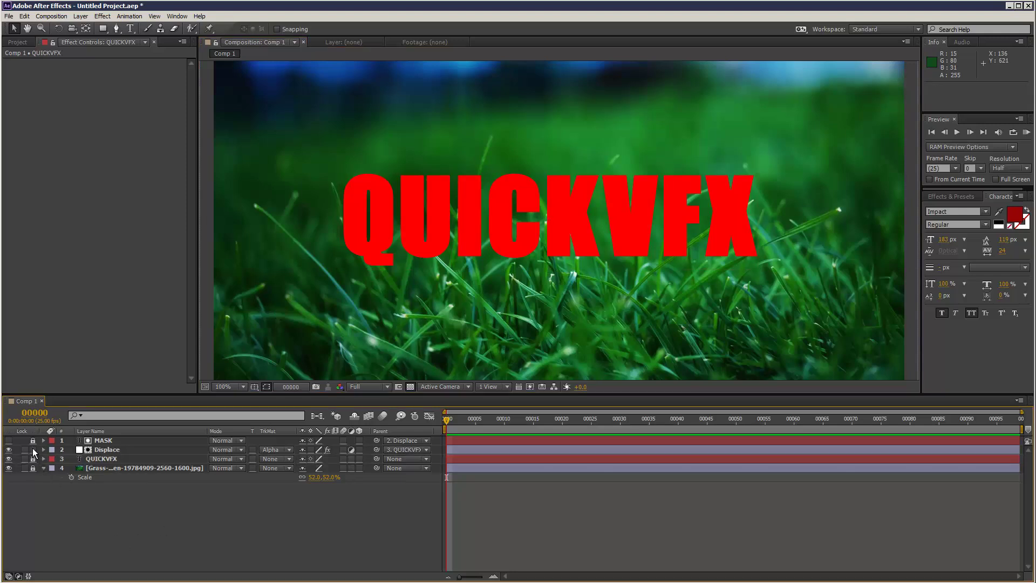
pyautogui.click(126, 450)
pyautogui.click(15, 63)
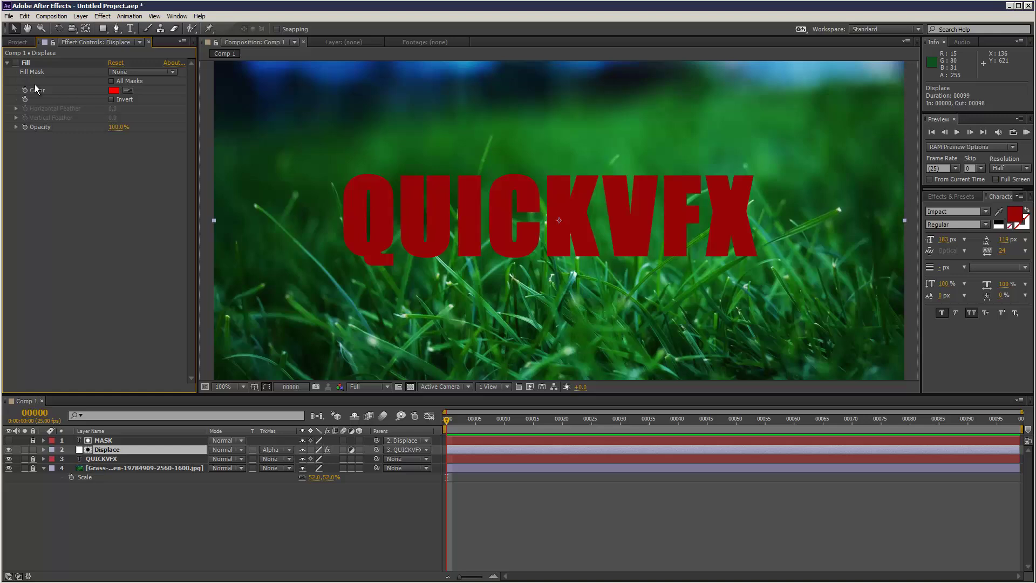
# Add a Distort > Displacement Map effect to Displace, then unlock and hide QUICKVFX
pyautogui.click(102, 16)
pyautogui.moveTo(193, 136)
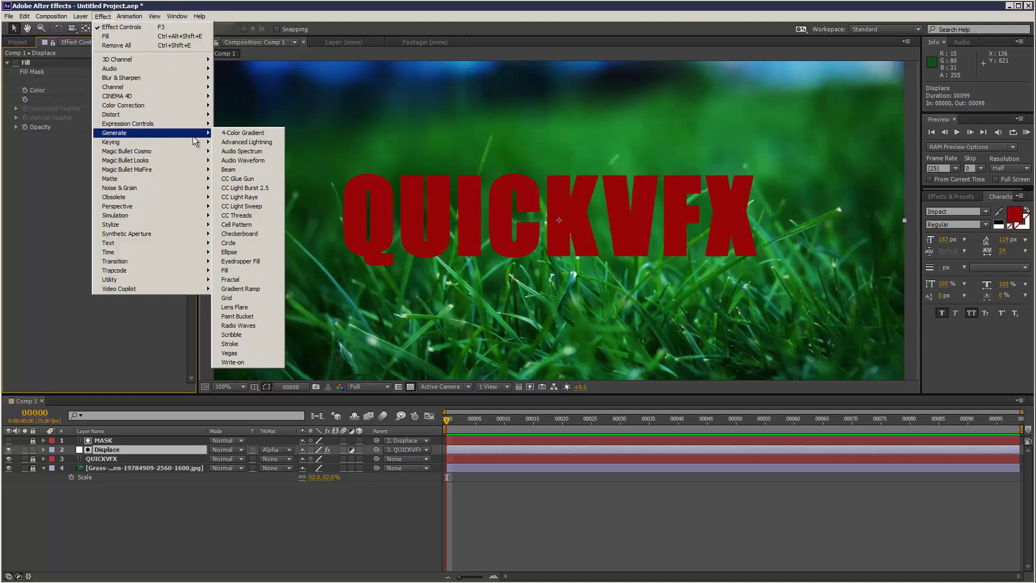
pyautogui.moveTo(193, 115)
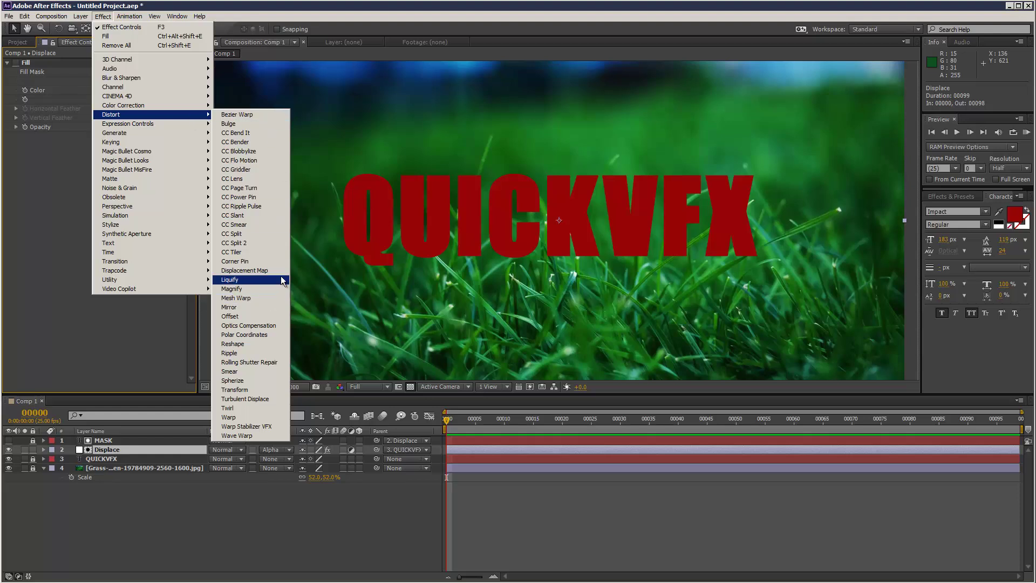
pyautogui.click(266, 271)
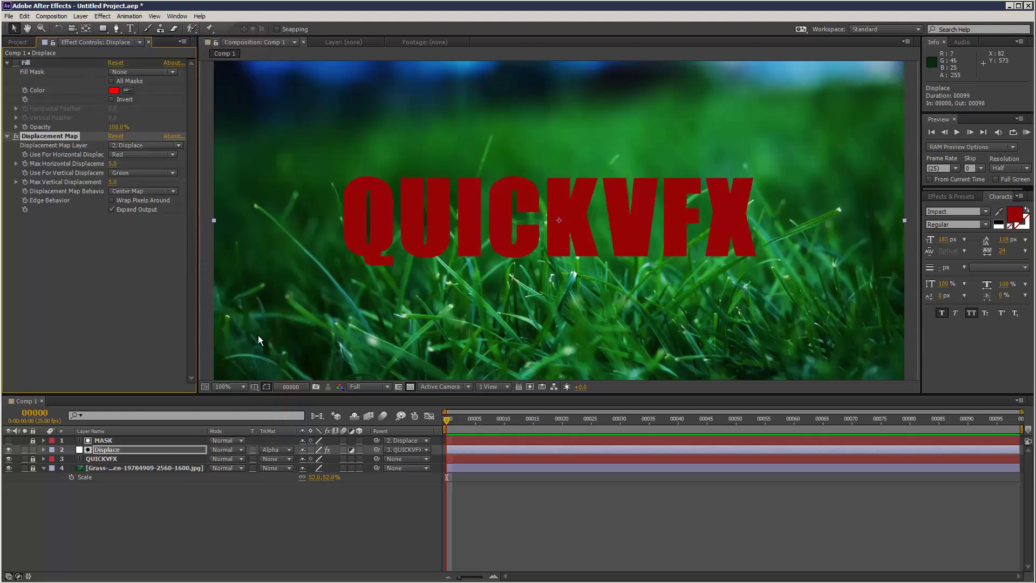
pyautogui.click(33, 458)
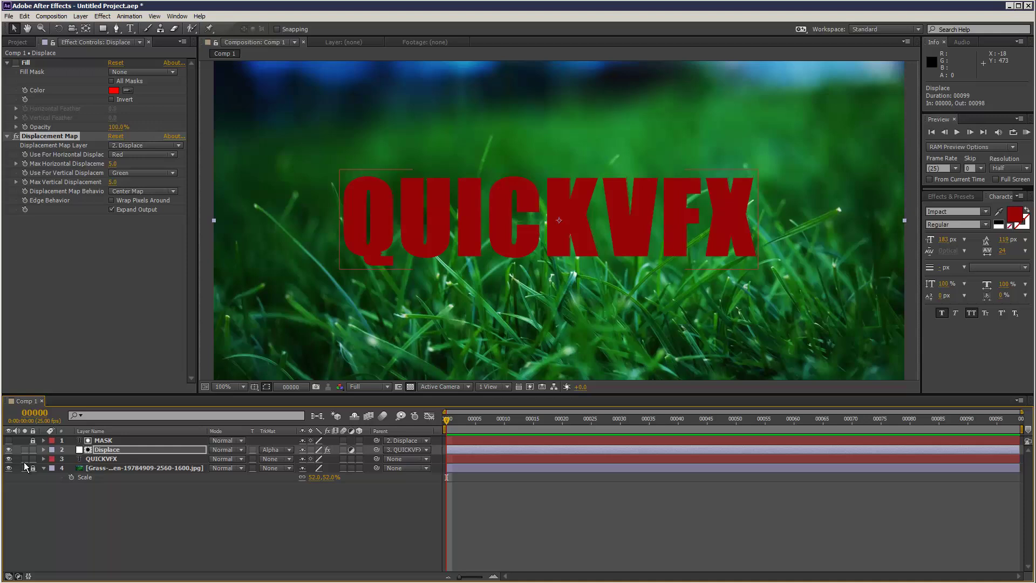
pyautogui.click(9, 459)
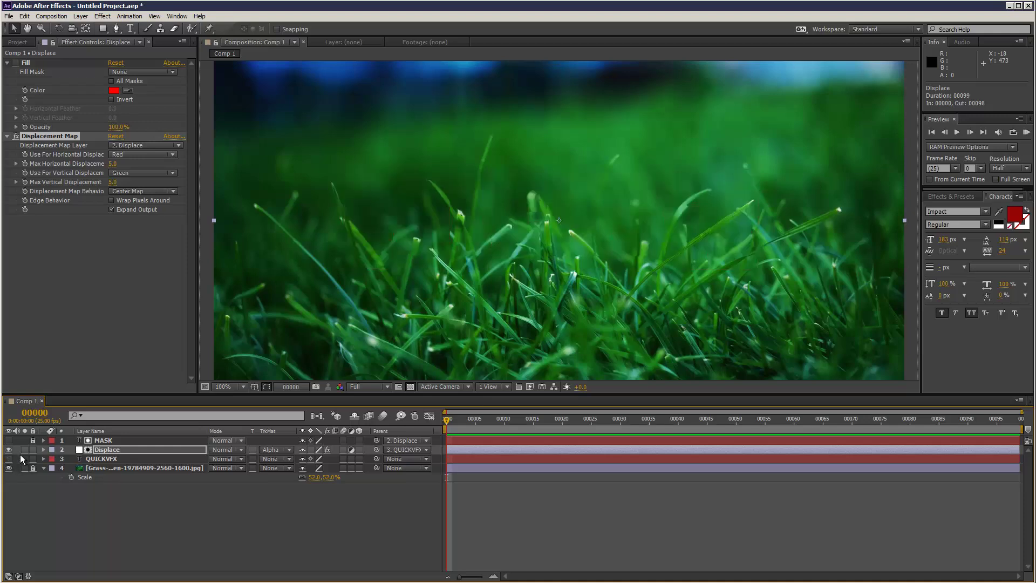
# Relock QUICKVFX and set Displacement Map Layer to the grass wallpaper, Max Horizontal 27, Max Vertical 56
pyautogui.click(32, 458)
pyautogui.click(111, 450)
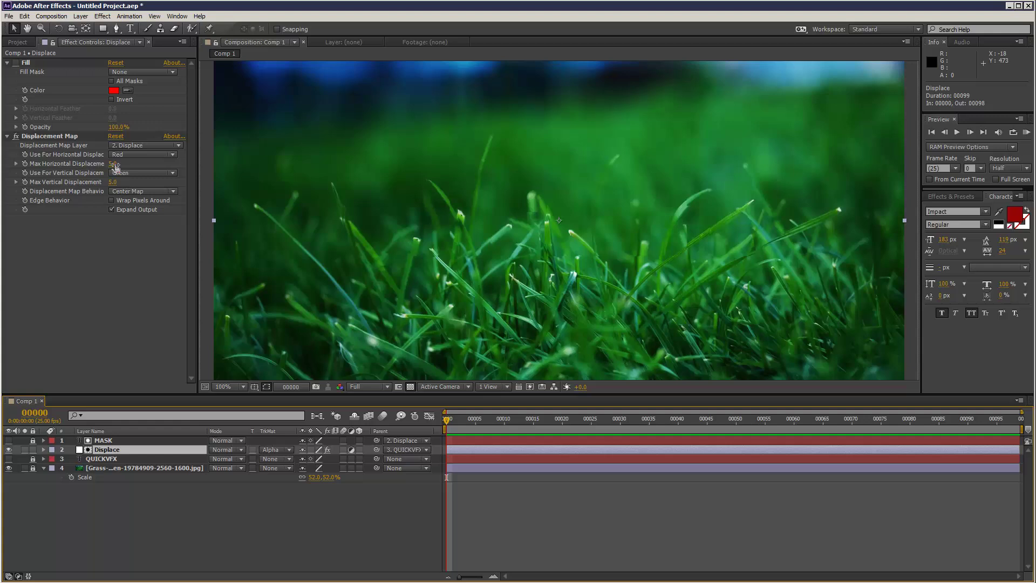
pyautogui.click(139, 144)
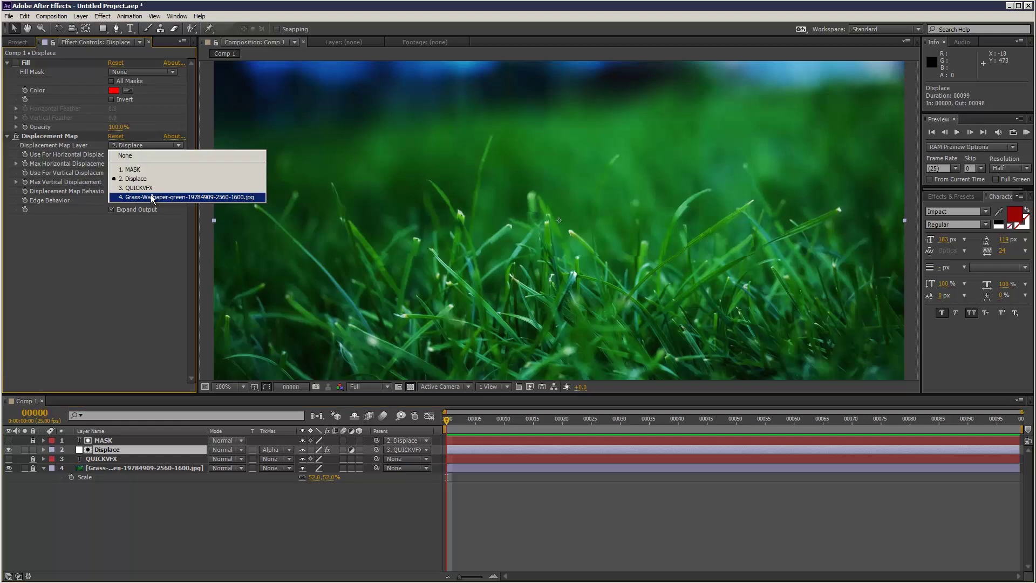
pyautogui.click(151, 197)
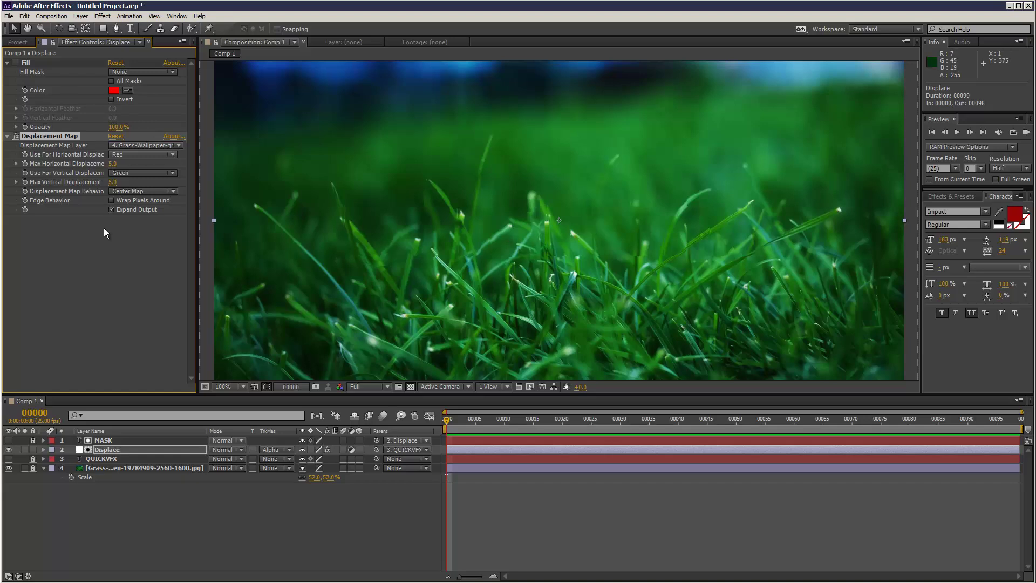
pyautogui.moveTo(112, 163); pyautogui.dragTo(140, 184)
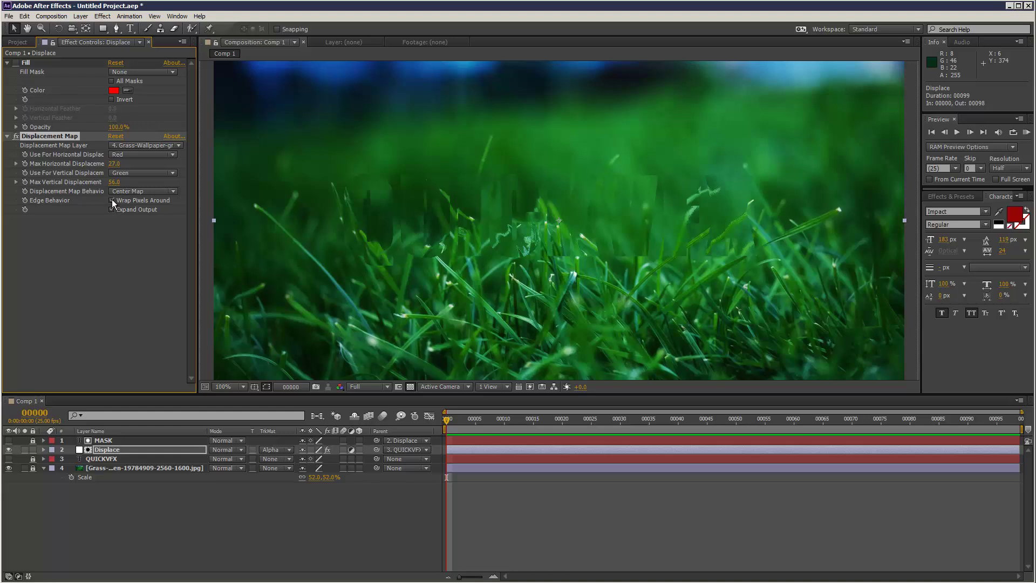
# Use Full for horizontal and vertical displacement and toggle the Wrap Pixels Around and Expand Output options
pyautogui.click(134, 154)
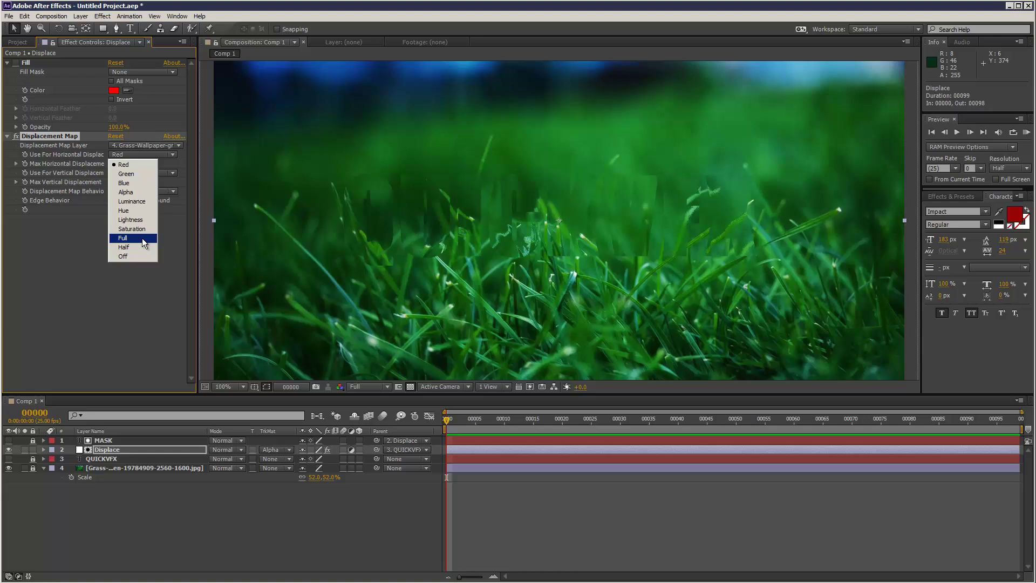
pyautogui.click(142, 238)
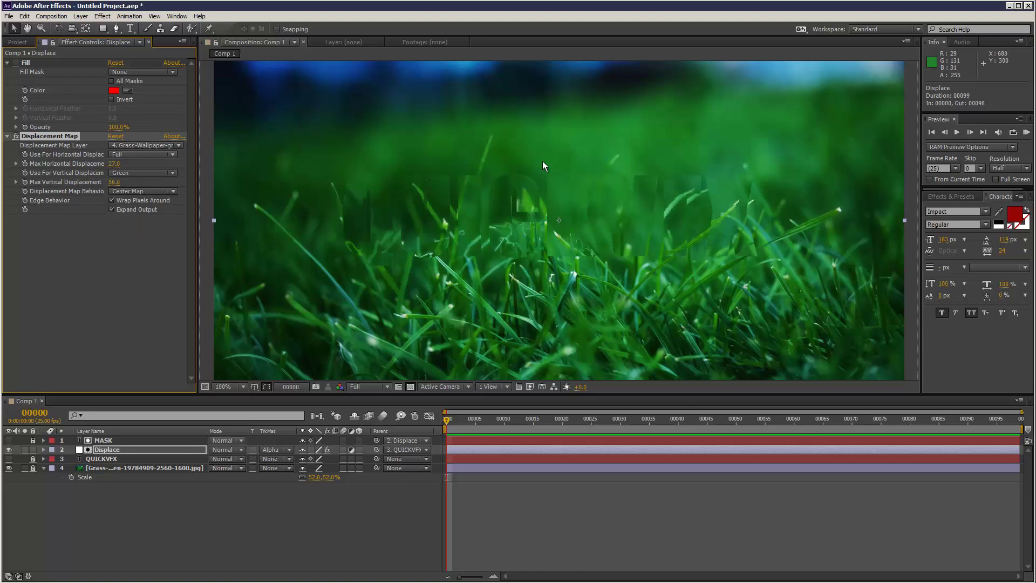
pyautogui.click(128, 173)
pyautogui.click(141, 256)
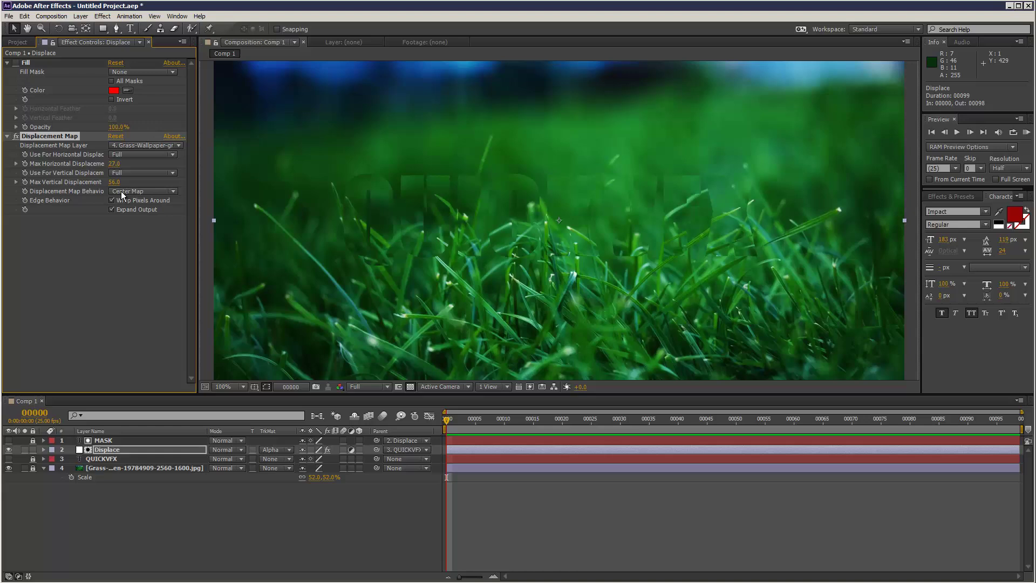
pyautogui.moveTo(114, 182)
pyautogui.mouseDown()
pyautogui.moveTo(104, 183)
pyautogui.moveTo(115, 192)
pyautogui.mouseUp()
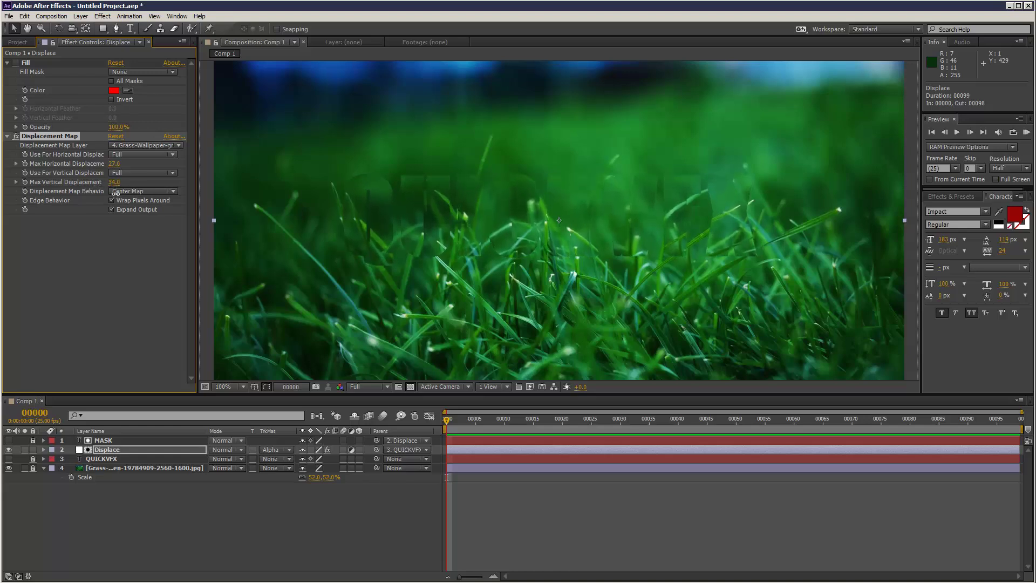
pyautogui.click(112, 200)
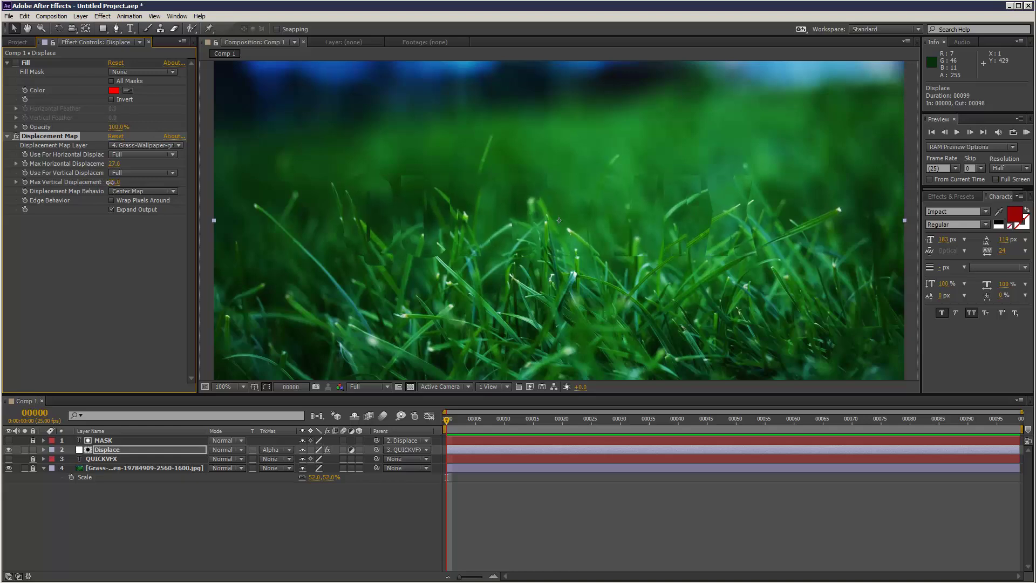
pyautogui.click(112, 209)
pyautogui.moveTo(113, 182); pyautogui.dragTo(115, 182)
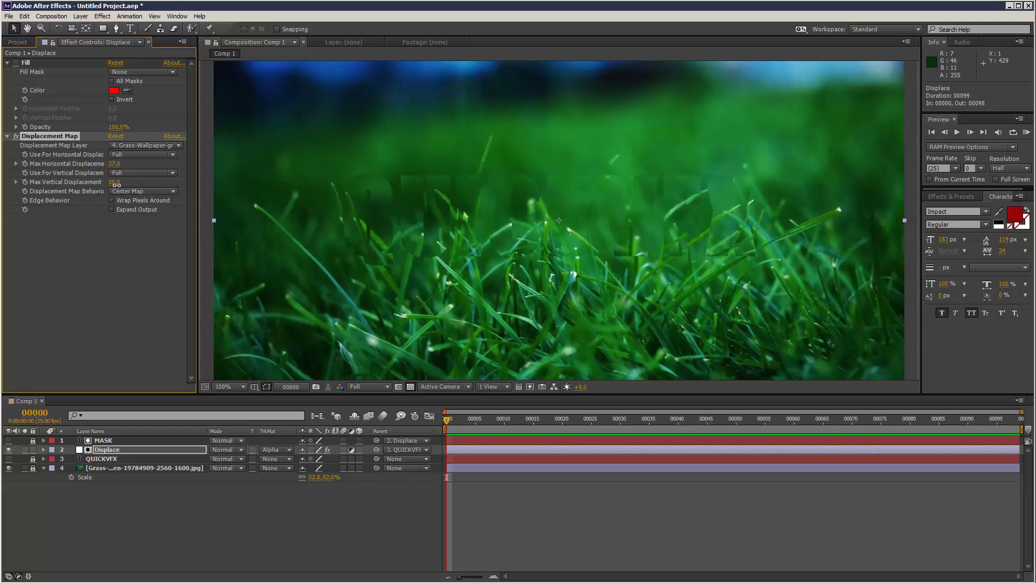
# Switch map behaviour to Tile Map with Max Vertical 47.0 and Max Horizontal 1.0
pyautogui.click(135, 192)
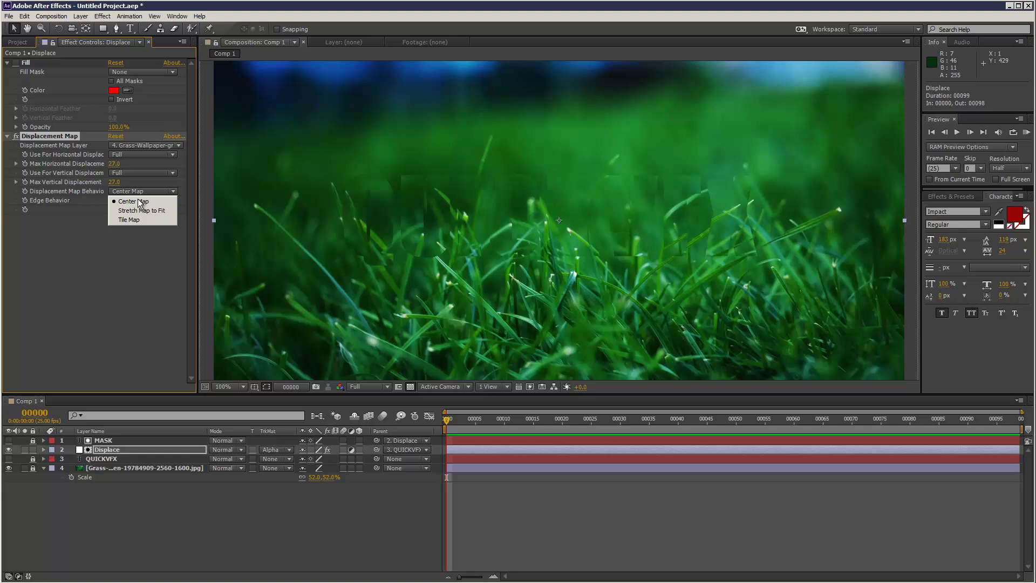
pyautogui.click(140, 219)
pyautogui.moveTo(113, 182); pyautogui.dragTo(351, 205)
pyautogui.moveTo(105, 164); pyautogui.dragTo(126, 181)
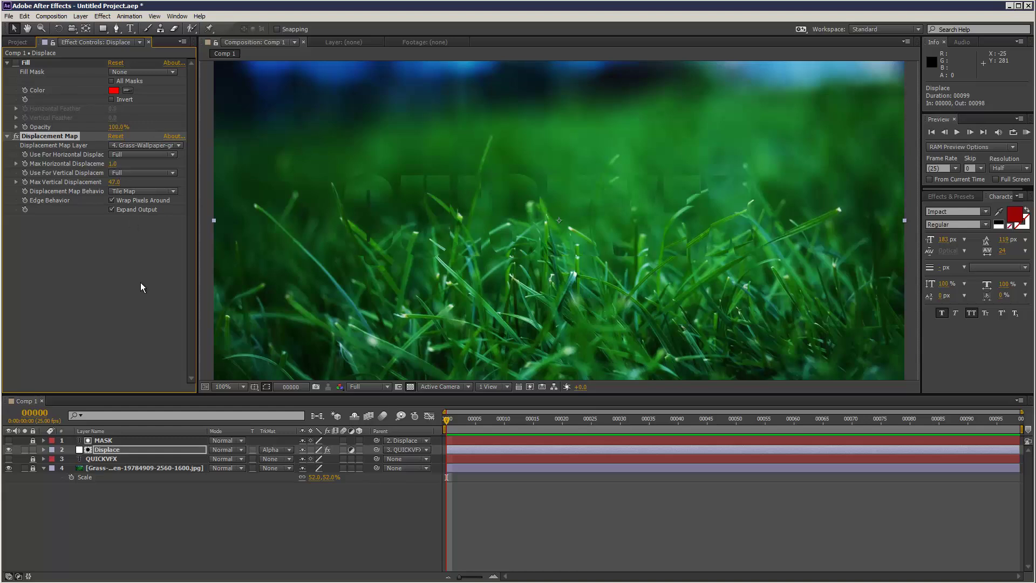
# Lock the Displace layer, then unlock and select the QUICKVFX text layer
pyautogui.click(32, 450)
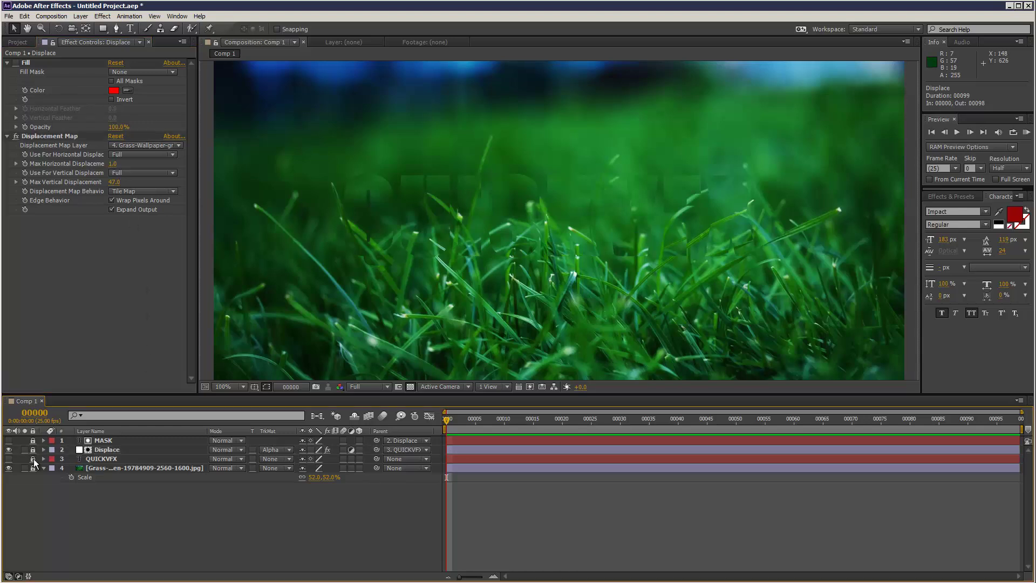
pyautogui.click(33, 458)
pyautogui.click(101, 459)
pyautogui.click(9, 460)
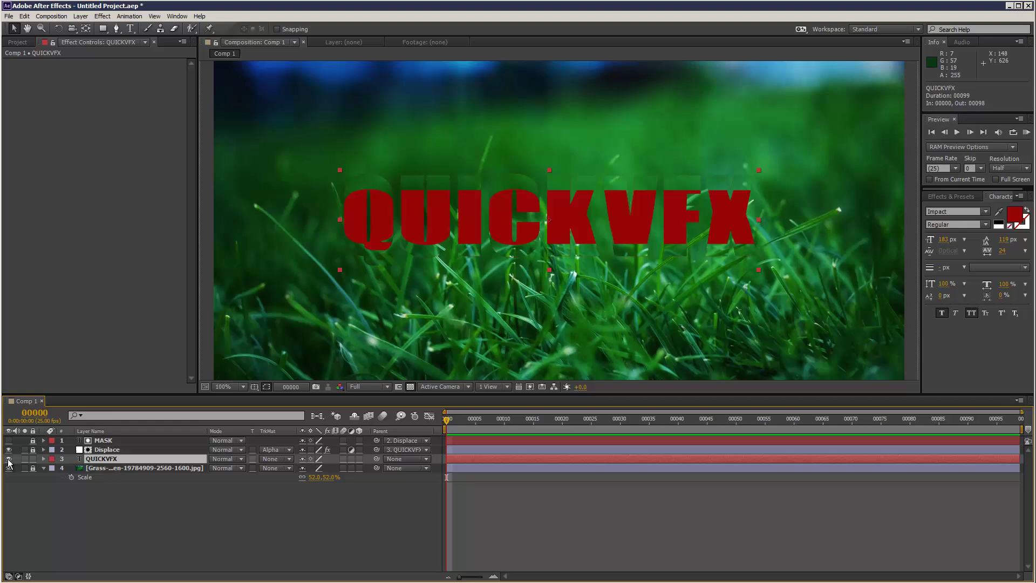
pyautogui.click(9, 459)
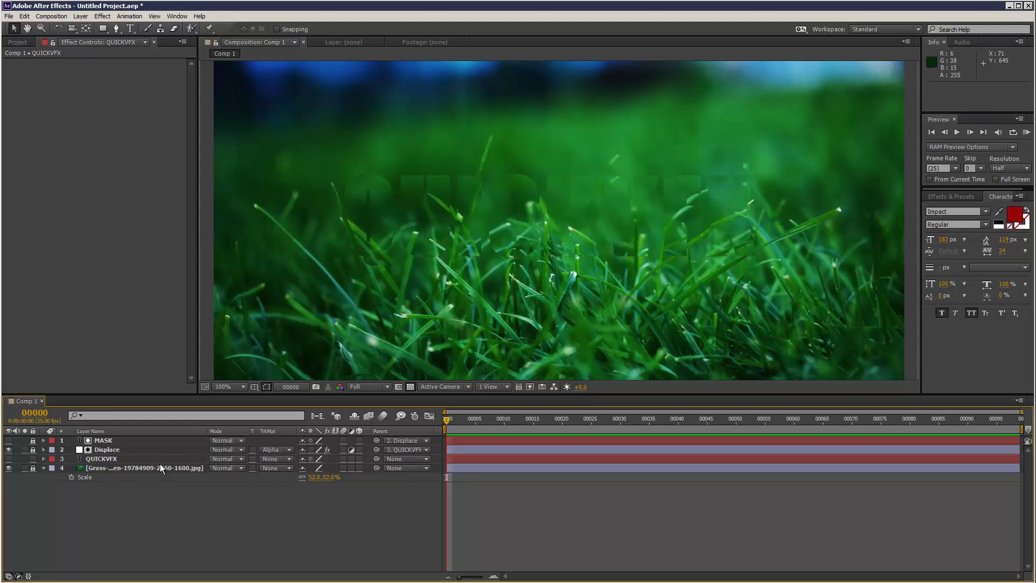
pyautogui.click(452, 219)
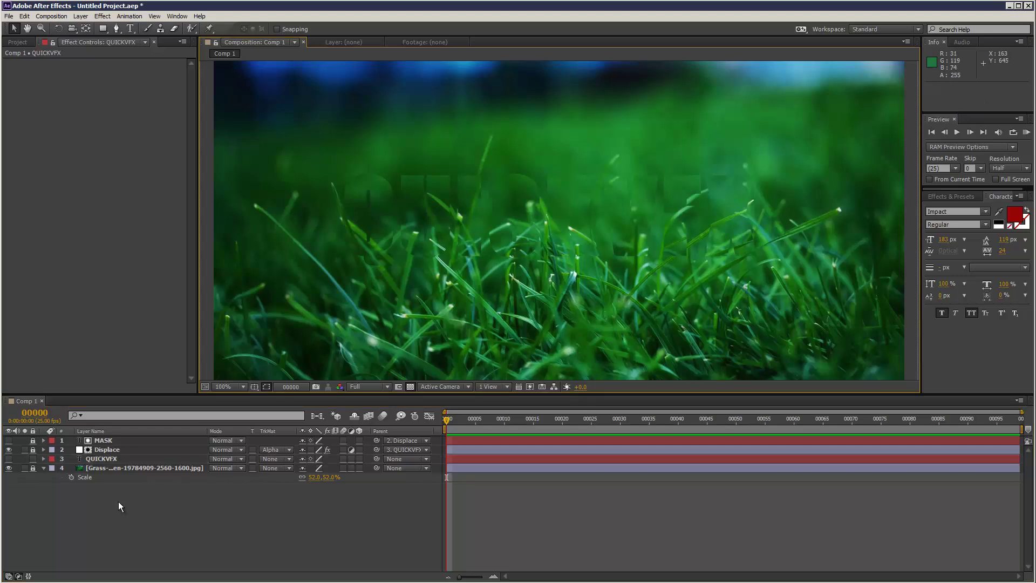
pyautogui.click(122, 459)
# Nudge QUICKVFX's Position slightly right, make it visible, and move it to the top of the stack
pyautogui.press('p')
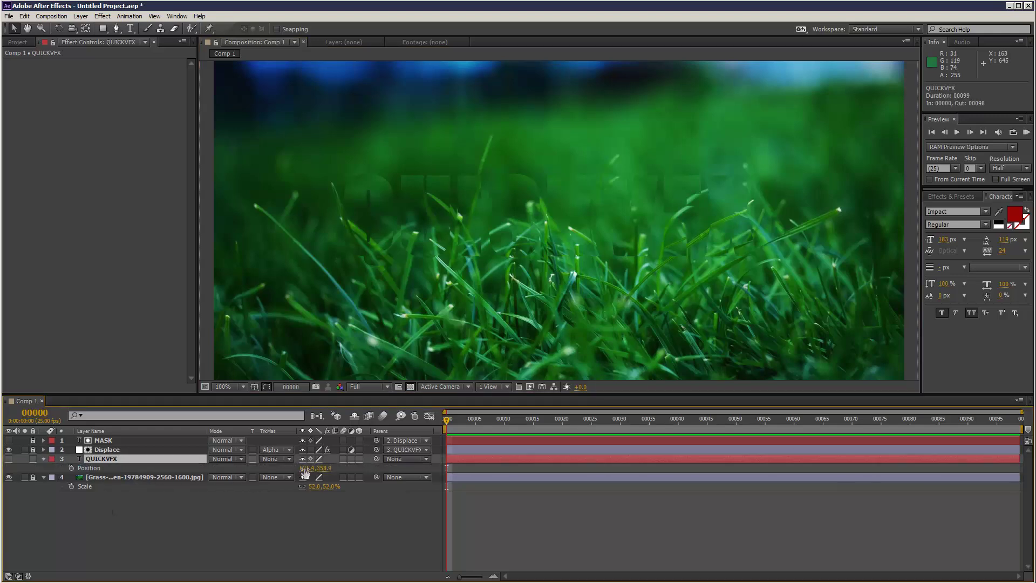
pyautogui.moveTo(305, 469)
pyautogui.mouseDown()
pyautogui.moveTo(378, 472)
pyautogui.moveTo(318, 474)
pyautogui.mouseUp()
pyautogui.click(9, 459)
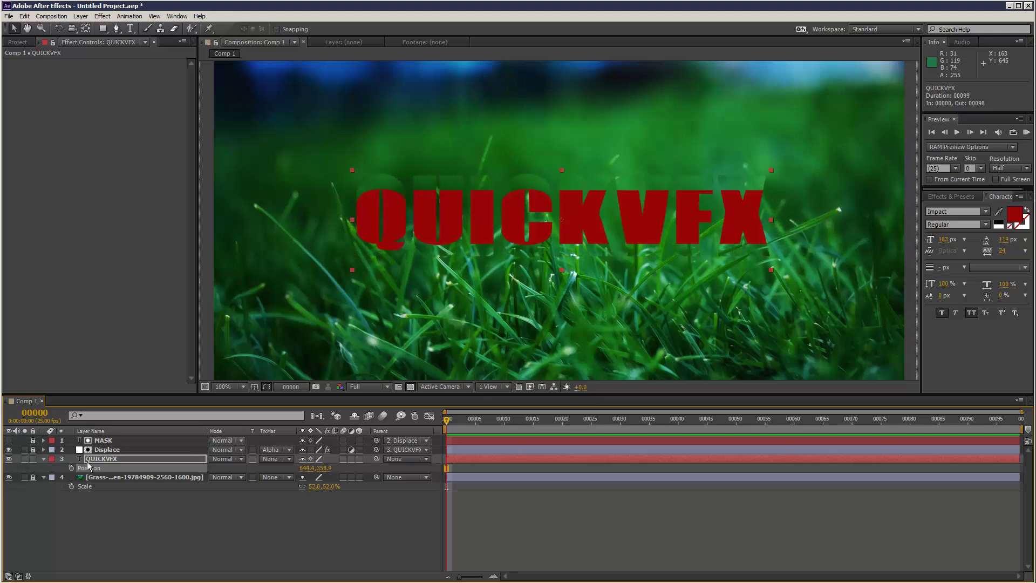
pyautogui.moveTo(94, 461); pyautogui.dragTo(115, 438)
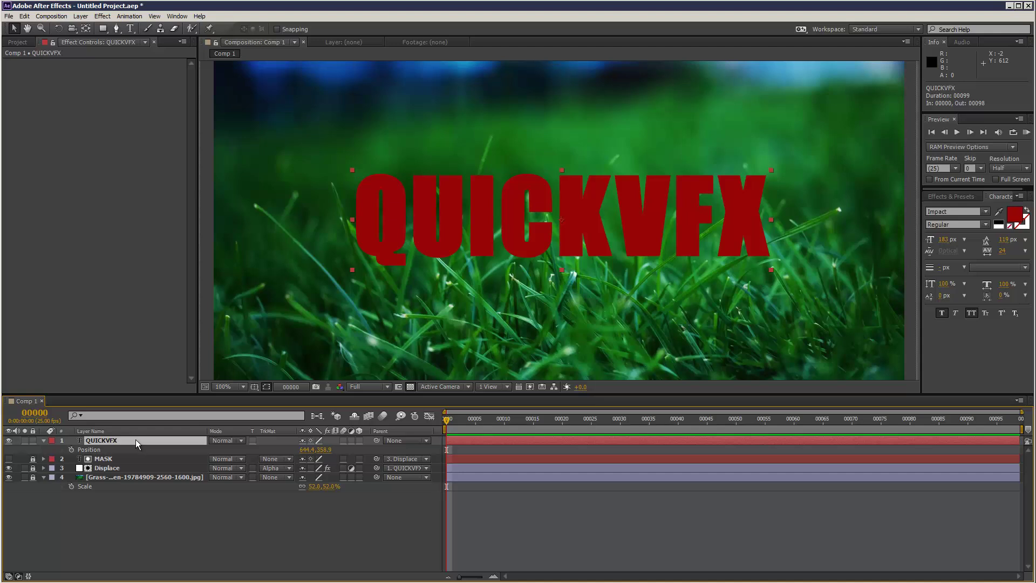
# Check the QUICKVFX layer's opacity, leaving it at 100%
pyautogui.press('t')
pyautogui.moveTo(305, 450); pyautogui.dragTo(365, 448)
pyautogui.click(151, 439)
# Add a Bevel and Emboss layer style to the QUICKVFX text
pyautogui.rightClick(127, 442)
pyautogui.moveTo(216, 218)
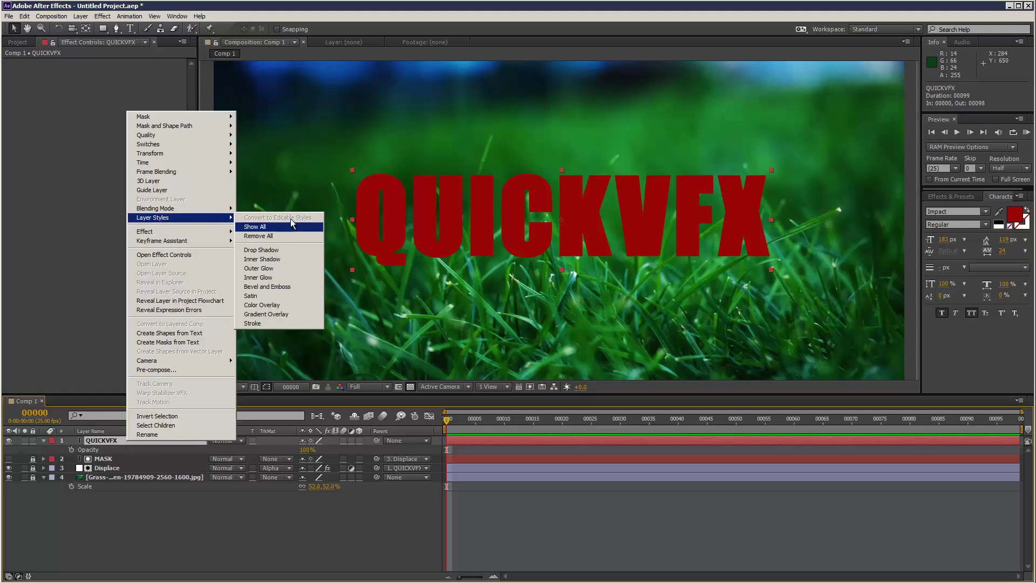
pyautogui.click(289, 287)
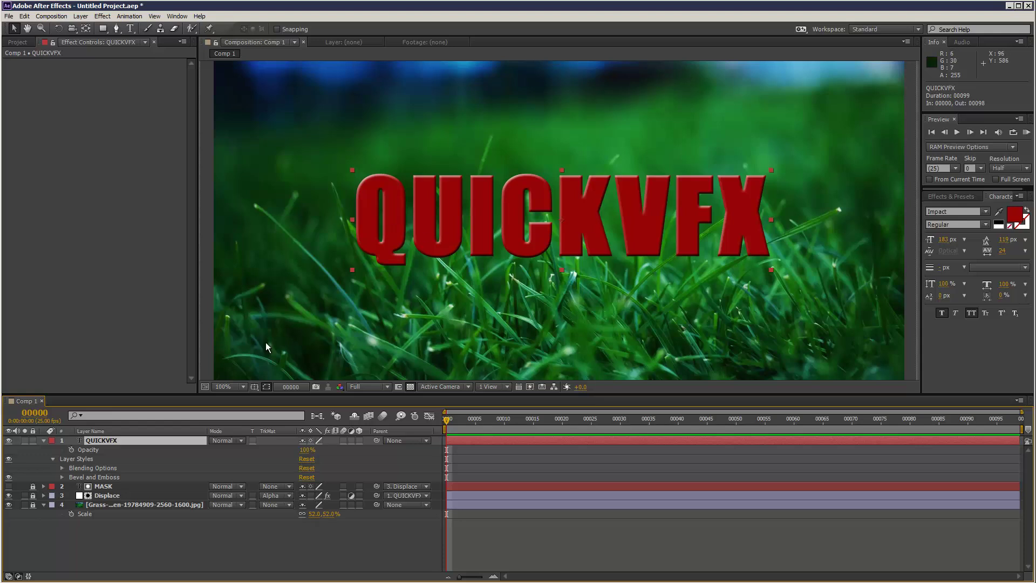
# Set the text's Advanced Blending Fill Opacity to 0%
pyautogui.click(63, 467)
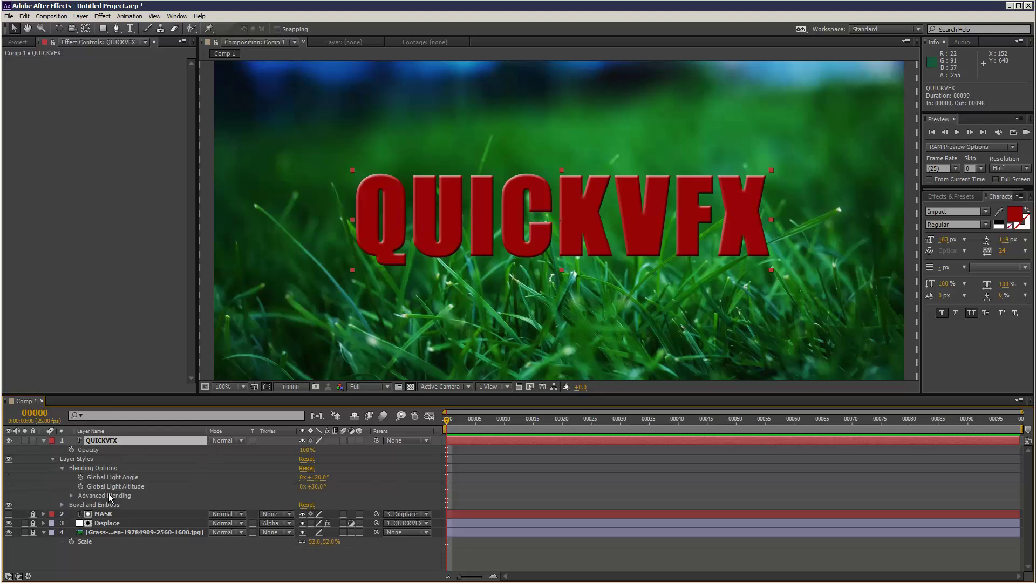
pyautogui.click(72, 495)
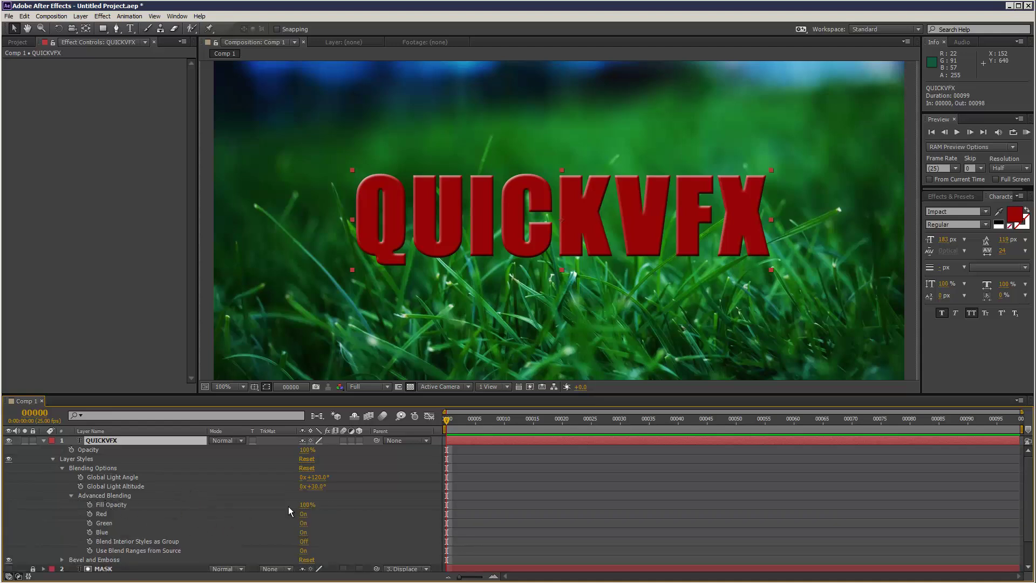
pyautogui.moveTo(305, 507); pyautogui.dragTo(239, 509)
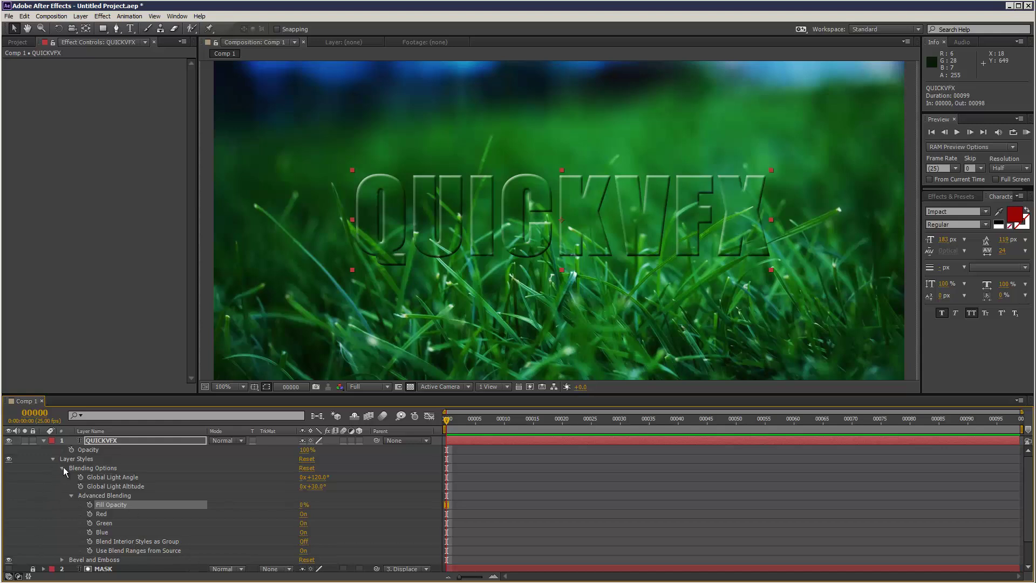
pyautogui.click(70, 496)
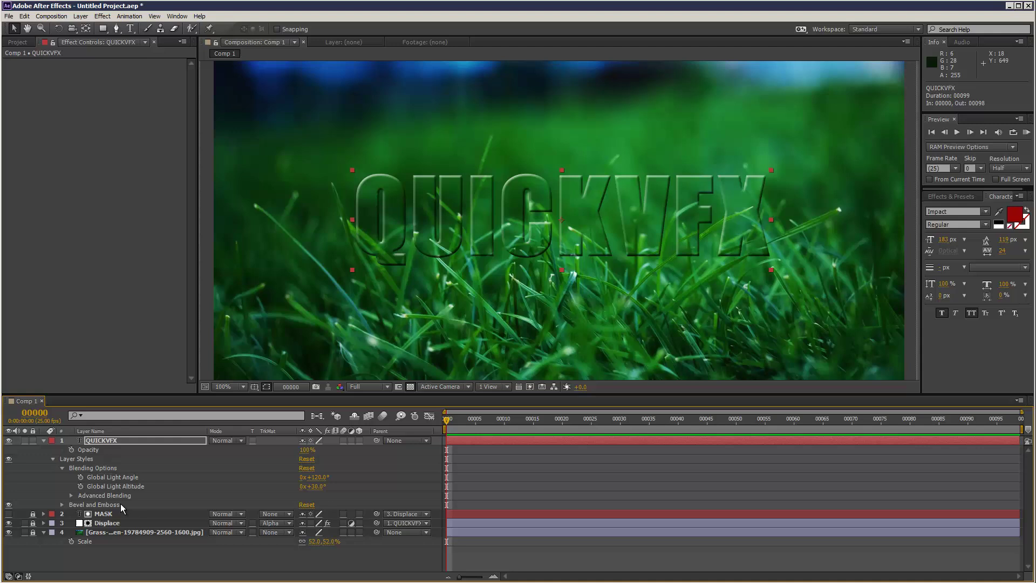
# Set the Bevel and Emboss light angle to 147° and its size to 6
pyautogui.click(62, 504)
pyautogui.scroll(-3, 276, 551)
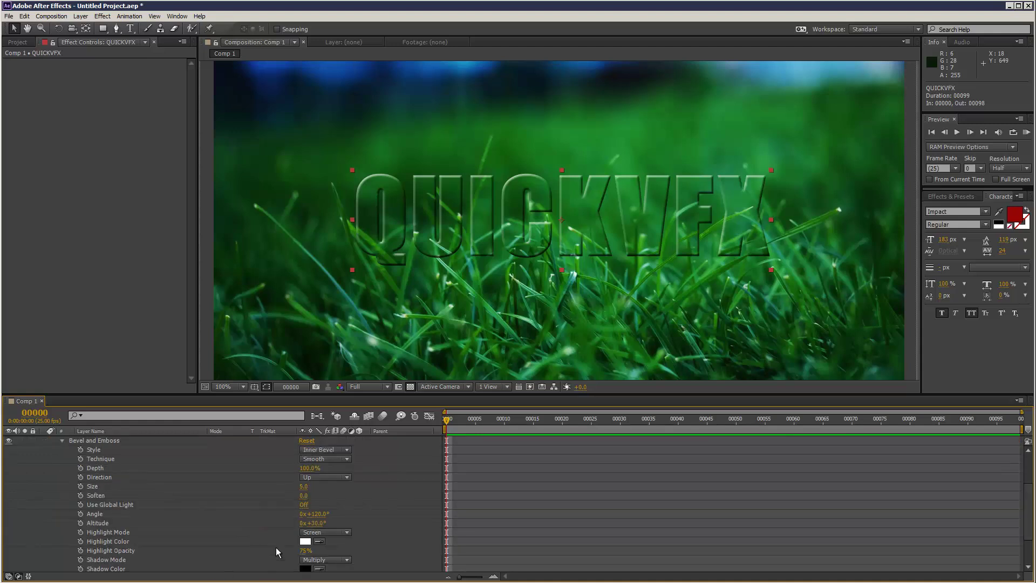
pyautogui.moveTo(314, 513); pyautogui.dragTo(341, 524)
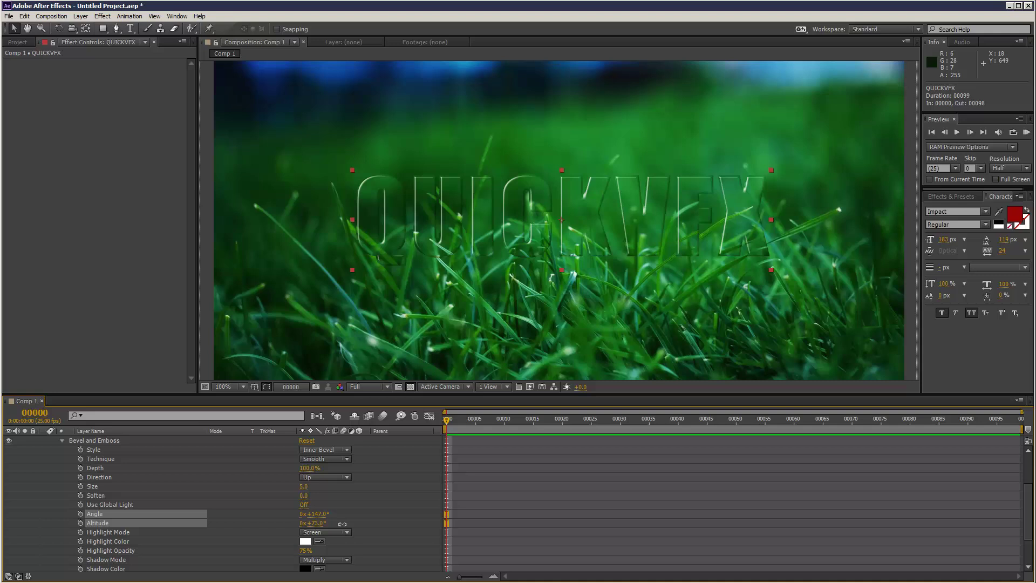
pyautogui.click(332, 524)
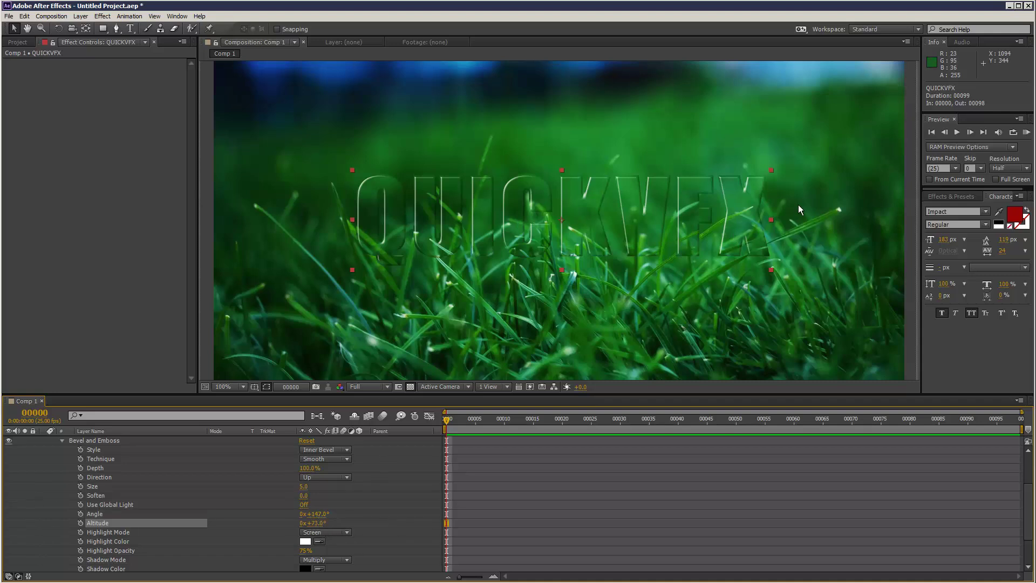
pyautogui.scroll(3, 92, 509)
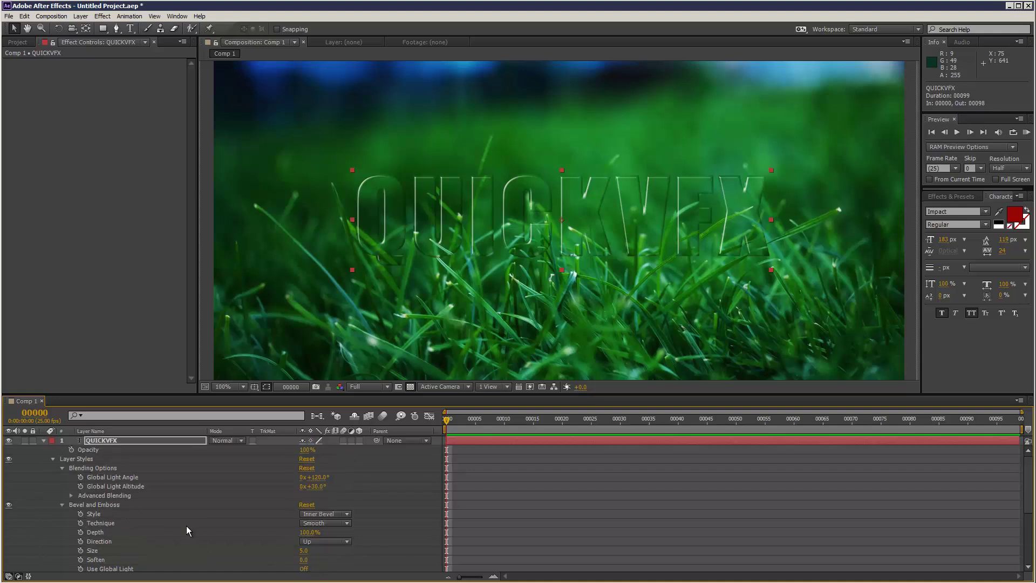
pyautogui.scroll(-3, 190, 524)
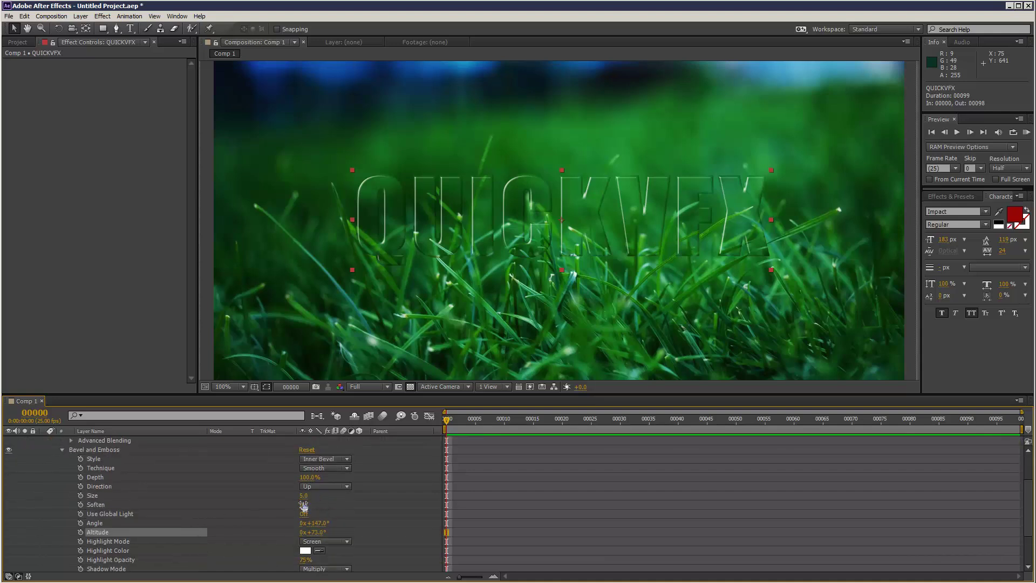
pyautogui.moveTo(304, 499); pyautogui.dragTo(322, 509)
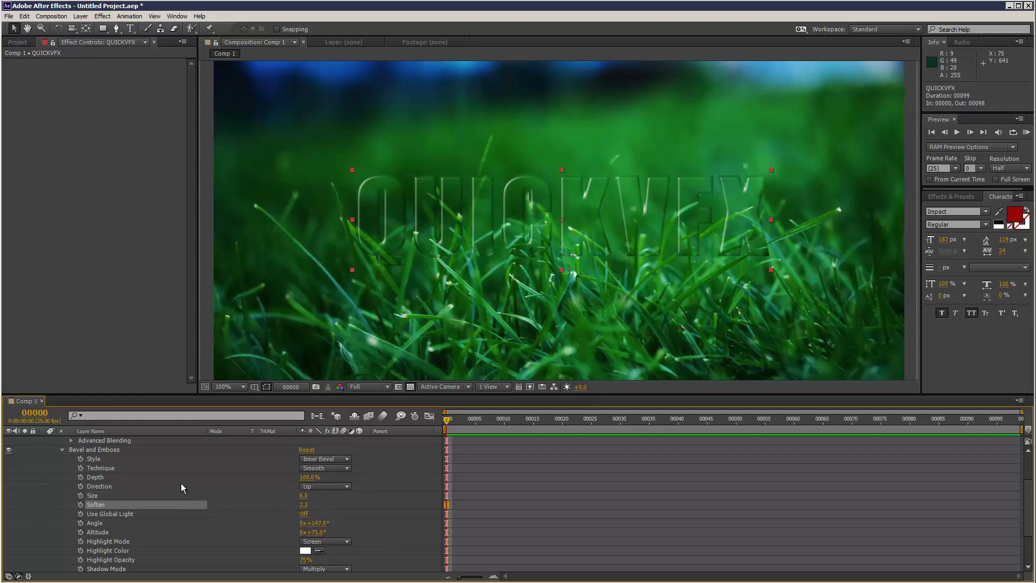
pyautogui.scroll(3, 172, 474)
# Add a white Satin style to the QUICKVFX text
pyautogui.rightClick(154, 441)
pyautogui.moveTo(257, 222)
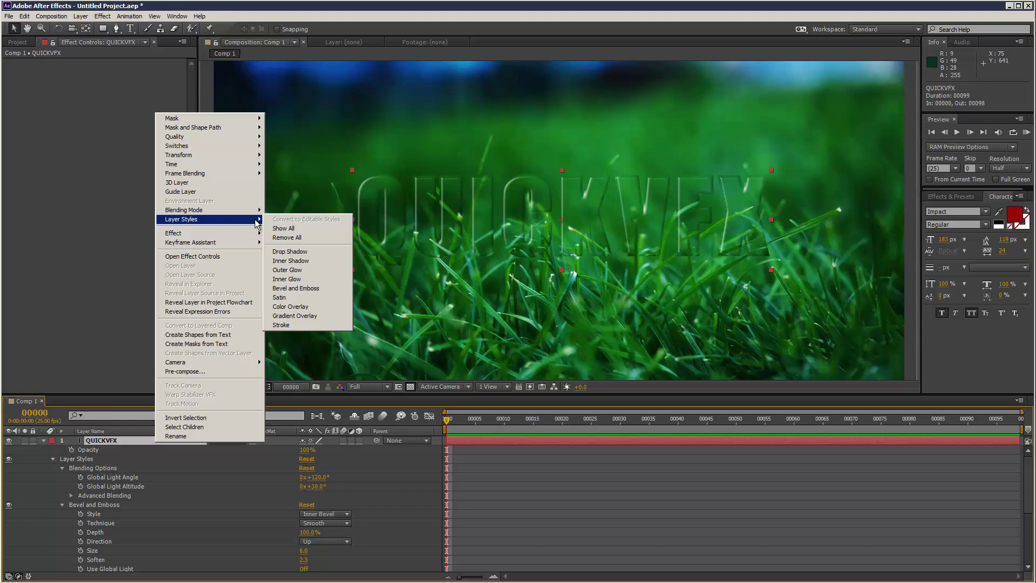
pyautogui.click(309, 298)
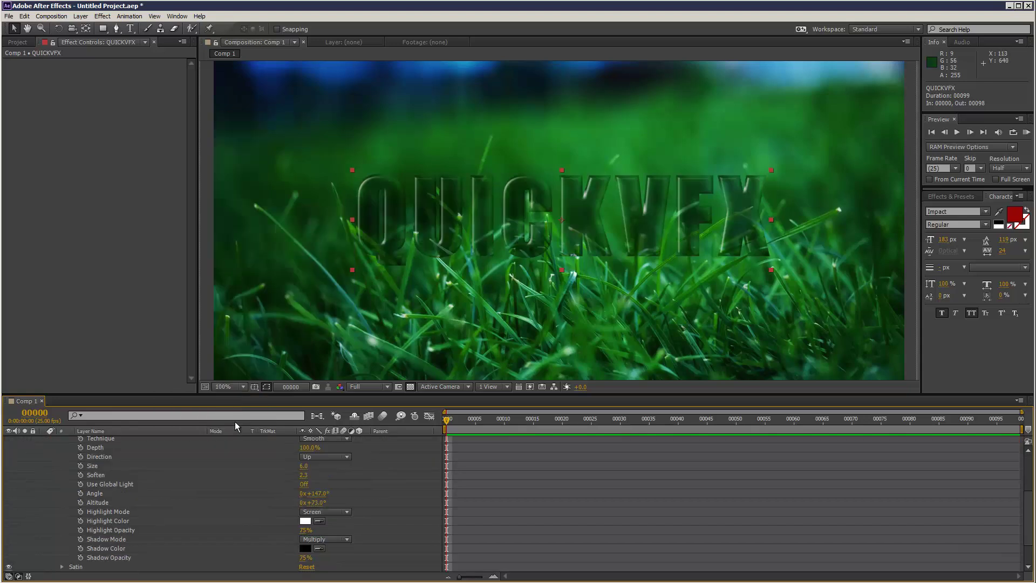
pyautogui.scroll(-2, 178, 460)
pyautogui.click(62, 529)
pyautogui.scroll(-1, 308, 511)
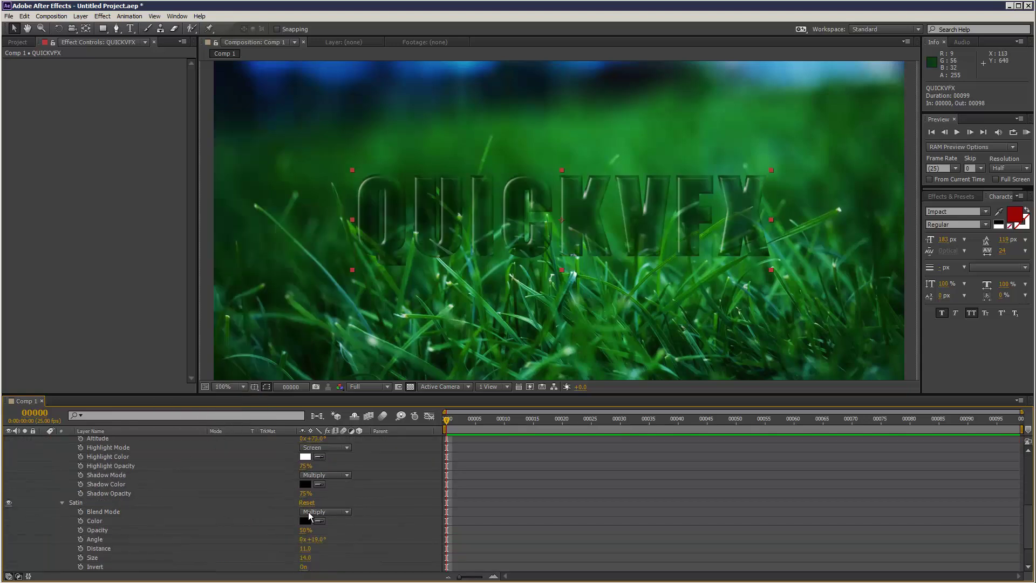
pyautogui.click(305, 521)
pyautogui.click(608, 233)
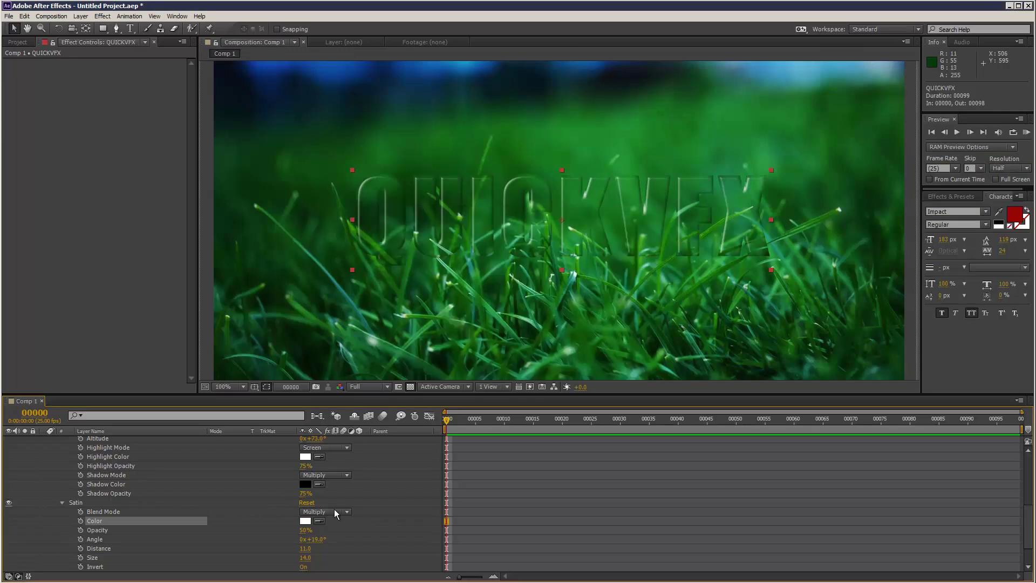
# Set the Satin to Linear Dodge with distance about 41 and opacity 19%
pyautogui.click(330, 510)
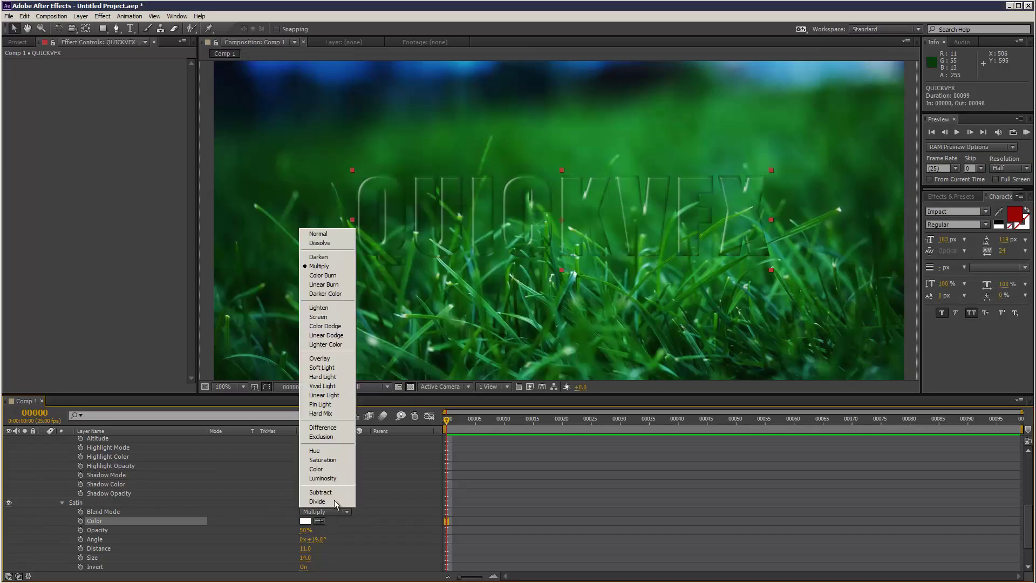
pyautogui.click(344, 338)
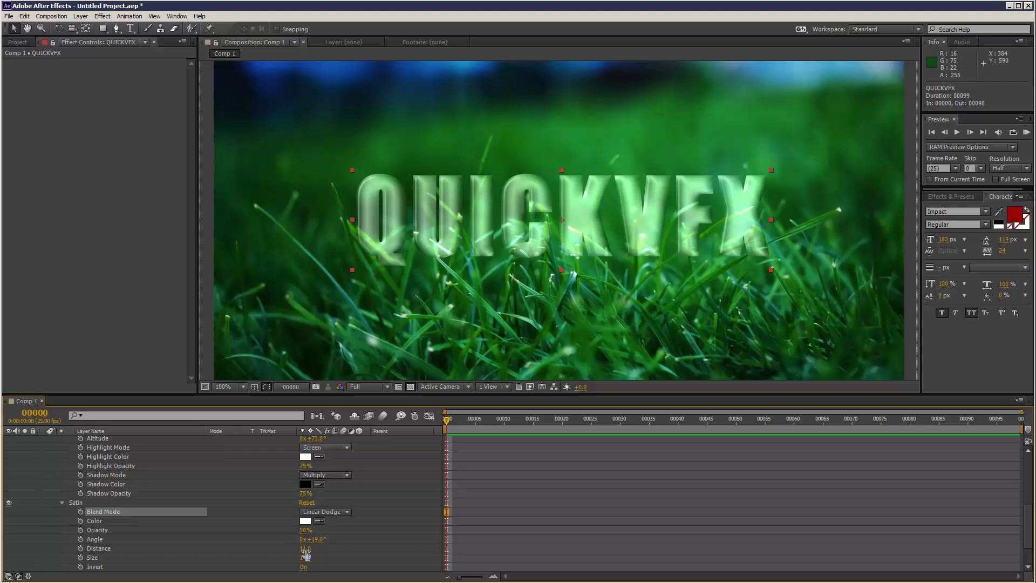
pyautogui.moveTo(304, 549); pyautogui.dragTo(461, 541)
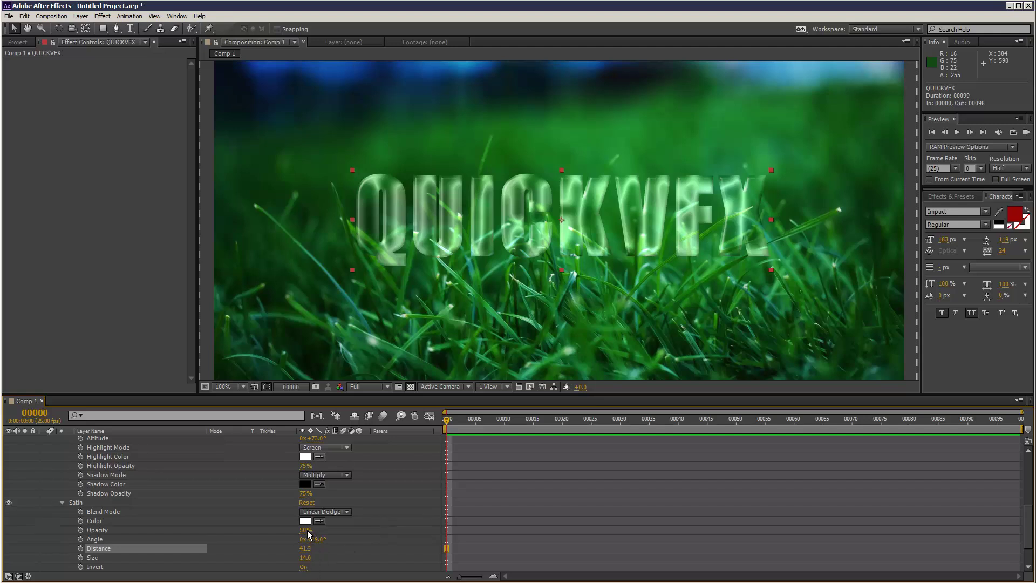
pyautogui.moveTo(306, 530); pyautogui.dragTo(250, 530)
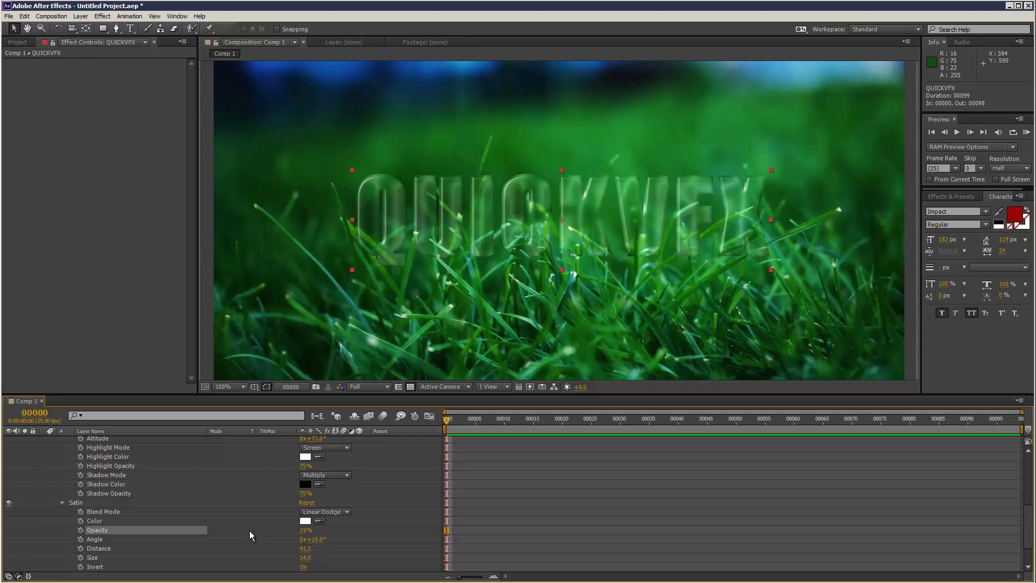
pyautogui.scroll(5, 85, 519)
# Drag the glass QUICKVFX text to about 591.4, 395.9, with layer handles hidden
pyautogui.click(45, 441)
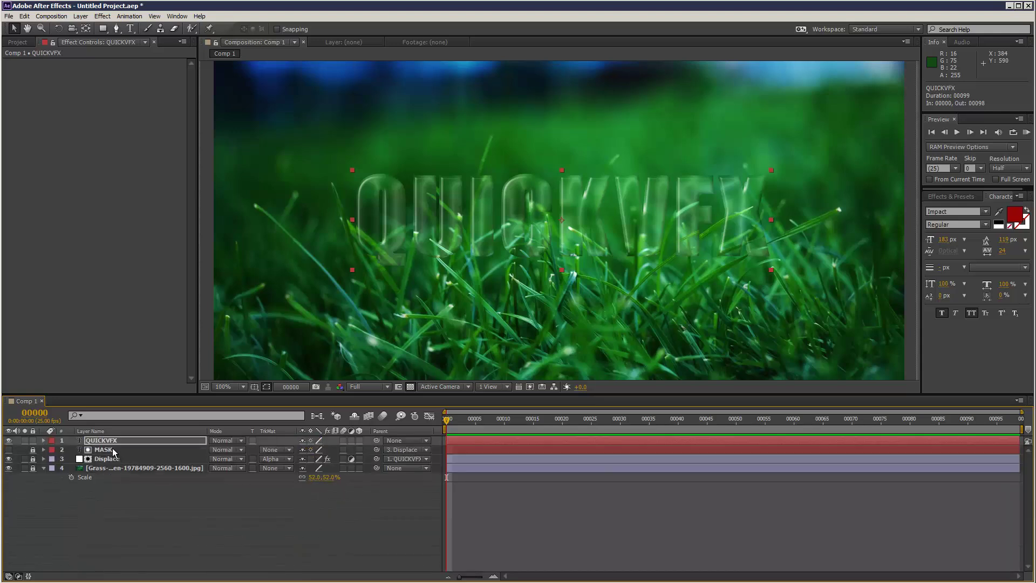
pyautogui.click(108, 441)
pyautogui.moveTo(458, 207); pyautogui.dragTo(447, 235)
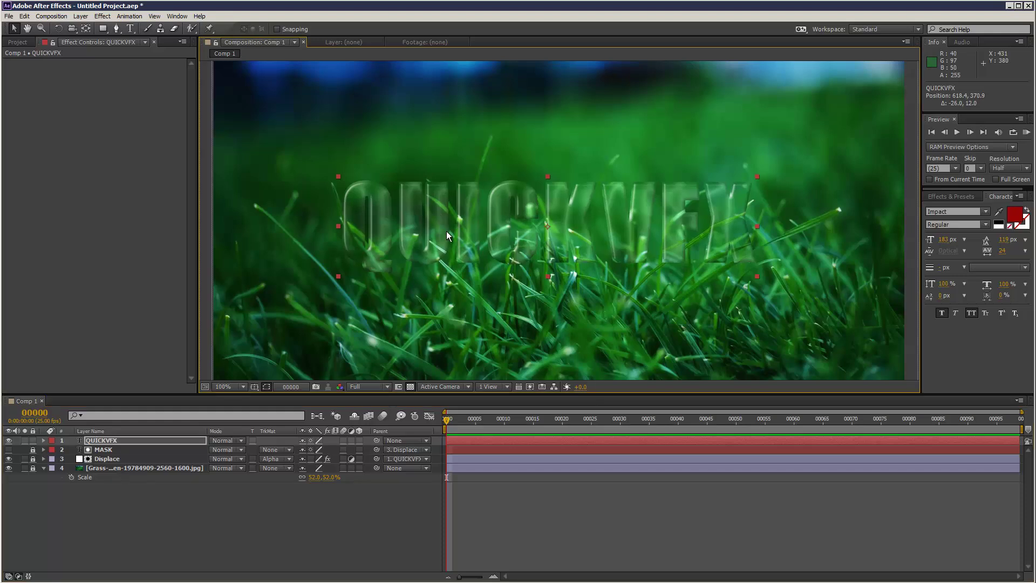
pyautogui.hotkey('ctrl', 'shift', 'h')
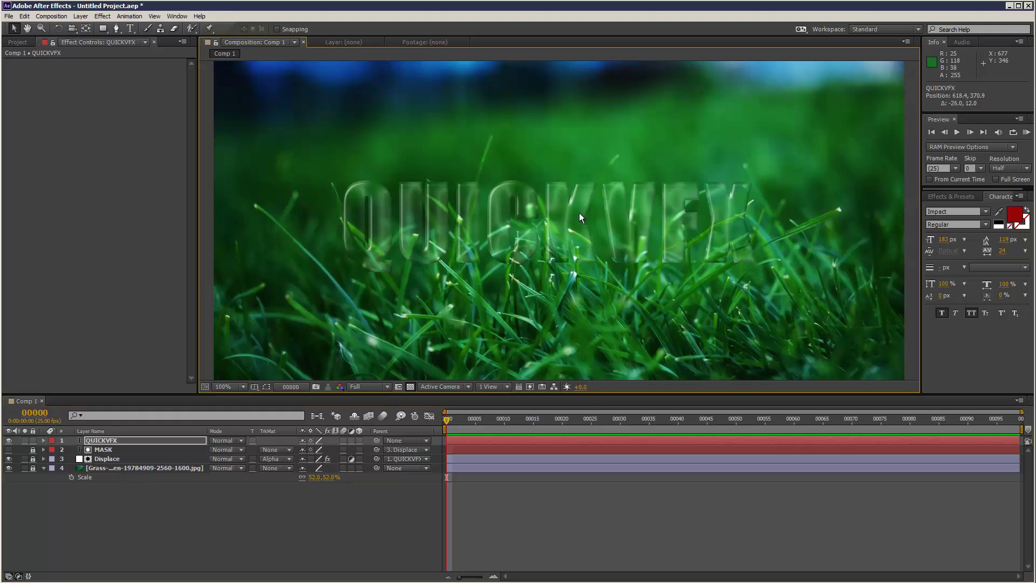
pyautogui.moveTo(584, 230)
pyautogui.mouseDown()
pyautogui.moveTo(566, 223)
pyautogui.moveTo(630, 218)
pyautogui.moveTo(590, 237)
pyautogui.moveTo(561, 229)
pyautogui.moveTo(636, 202)
pyautogui.moveTo(552, 236)
pyautogui.moveTo(552, 214)
pyautogui.moveTo(593, 213)
pyautogui.moveTo(561, 222)
pyautogui.moveTo(573, 232)
pyautogui.moveTo(566, 248)
pyautogui.moveTo(584, 244)
pyautogui.mouseUp()
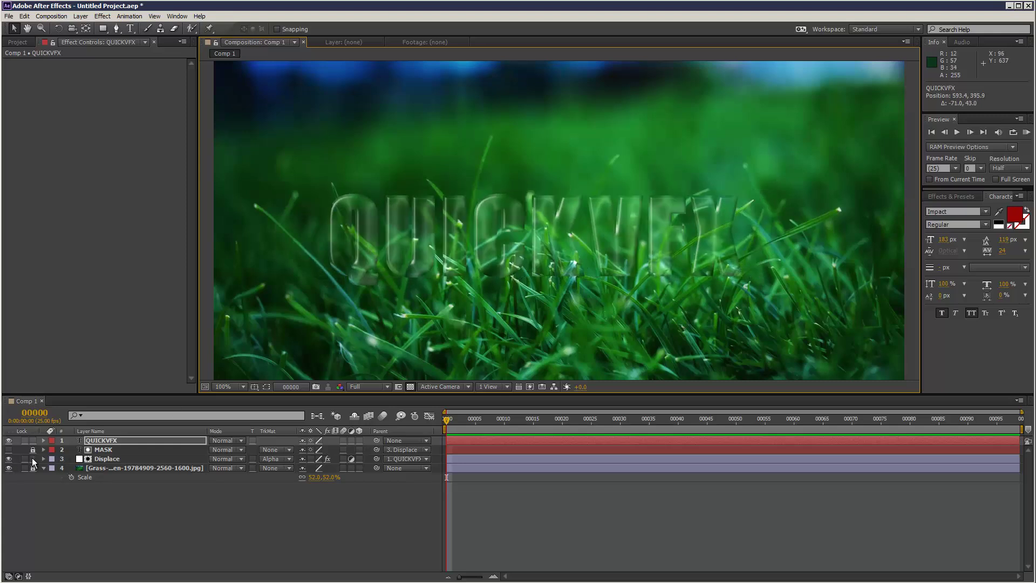
# Switch the Displacement Map's horizontal and vertical channels to Red
pyautogui.click(63, 459)
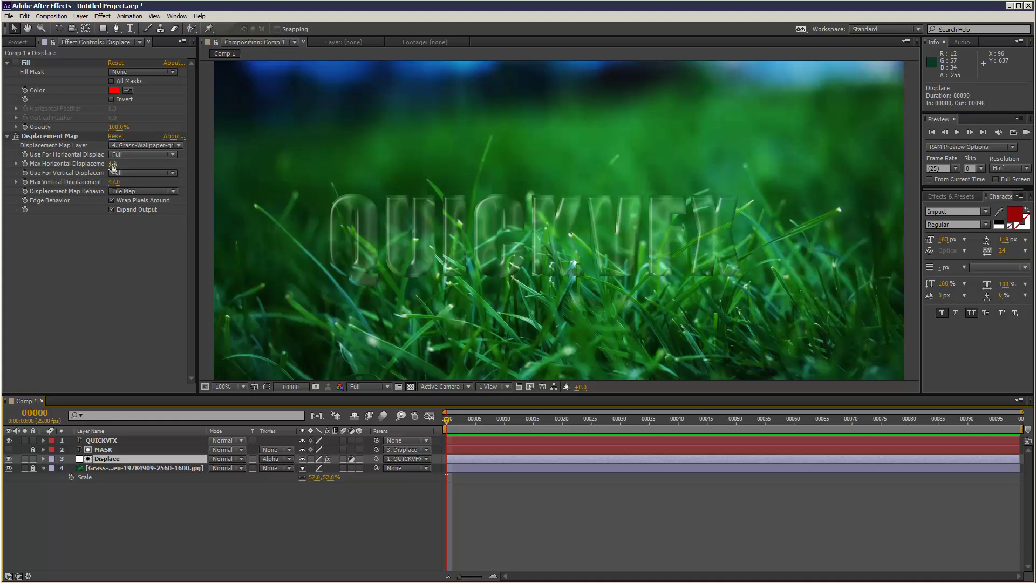
pyautogui.moveTo(112, 164)
pyautogui.mouseDown()
pyautogui.moveTo(130, 164)
pyautogui.moveTo(111, 166)
pyautogui.moveTo(120, 183)
pyautogui.moveTo(135, 182)
pyautogui.moveTo(114, 184)
pyautogui.mouseUp()
pyautogui.click(136, 156)
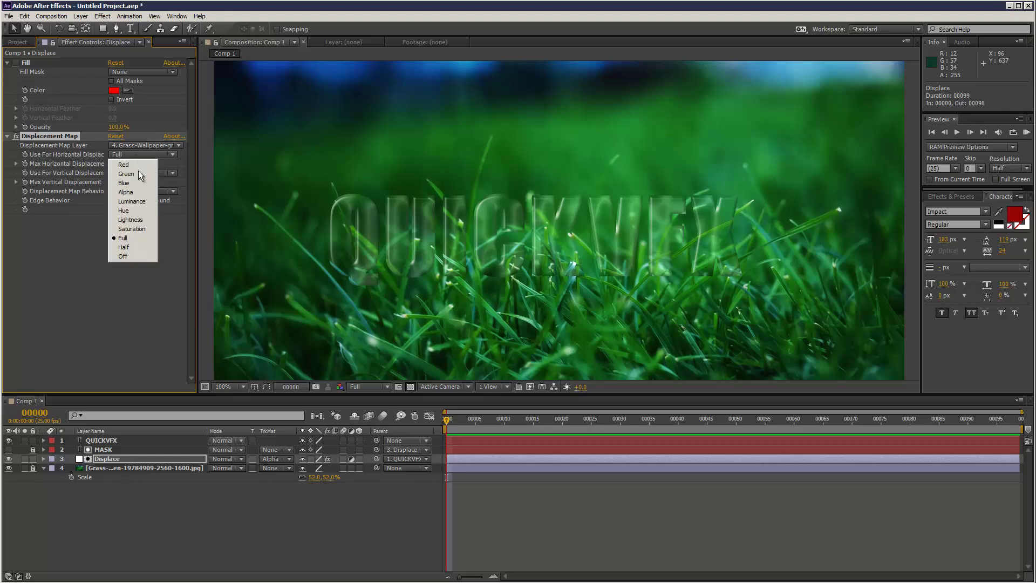
pyautogui.click(138, 165)
pyautogui.click(137, 171)
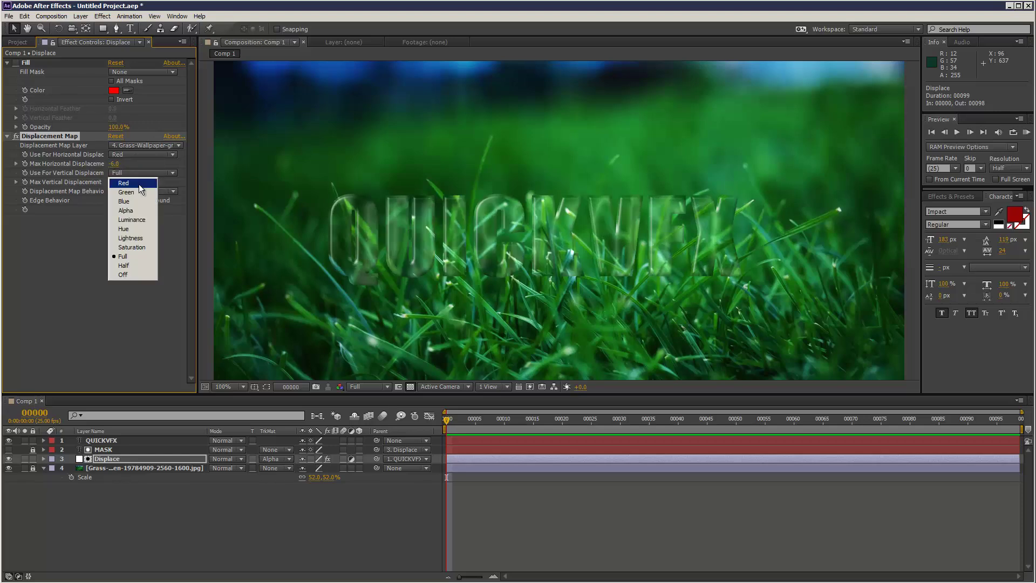
pyautogui.click(139, 183)
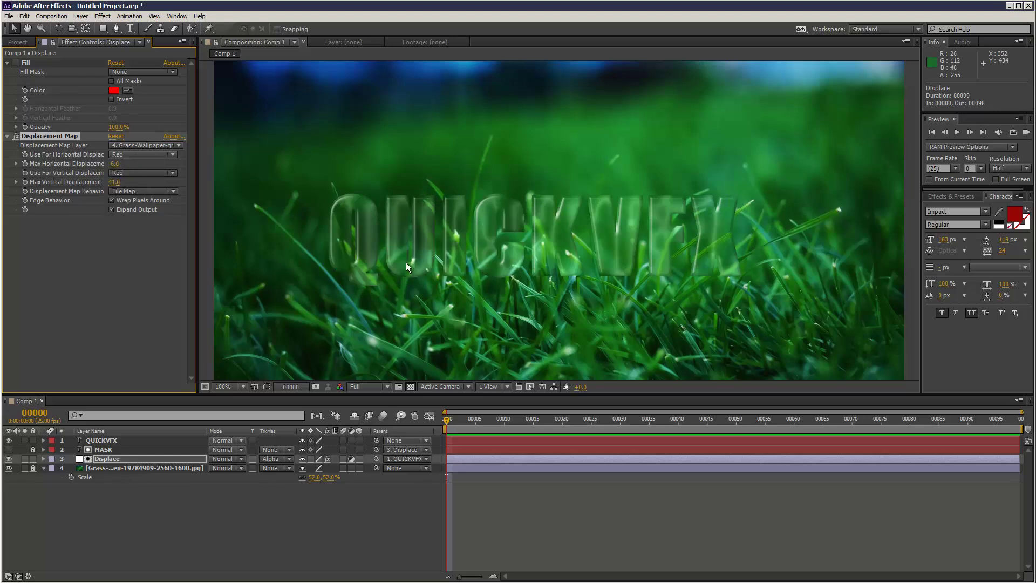
# Lock the Displace layer and move the glass text up slightly
pyautogui.click(121, 463)
pyautogui.click(33, 458)
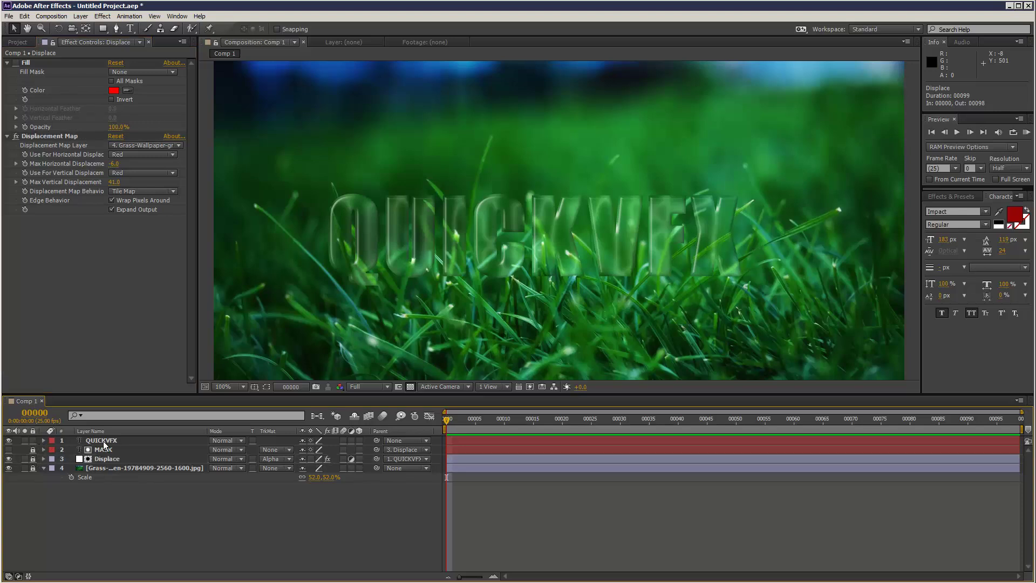
pyautogui.moveTo(445, 223); pyautogui.dragTo(418, 209)
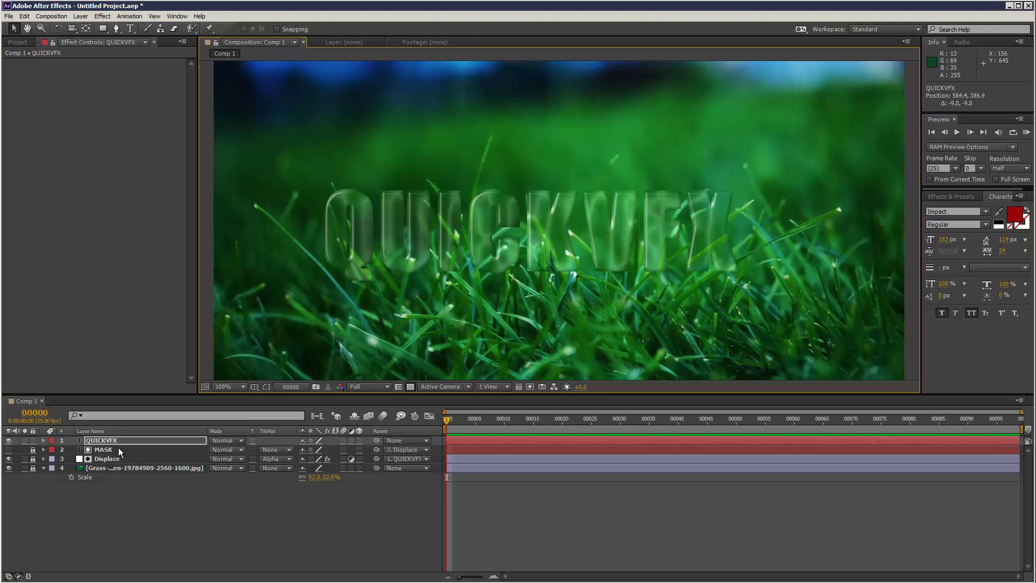
# Set both maximum displacements to 22, then nudge the QUICKVFX text down and right
pyautogui.click(102, 458)
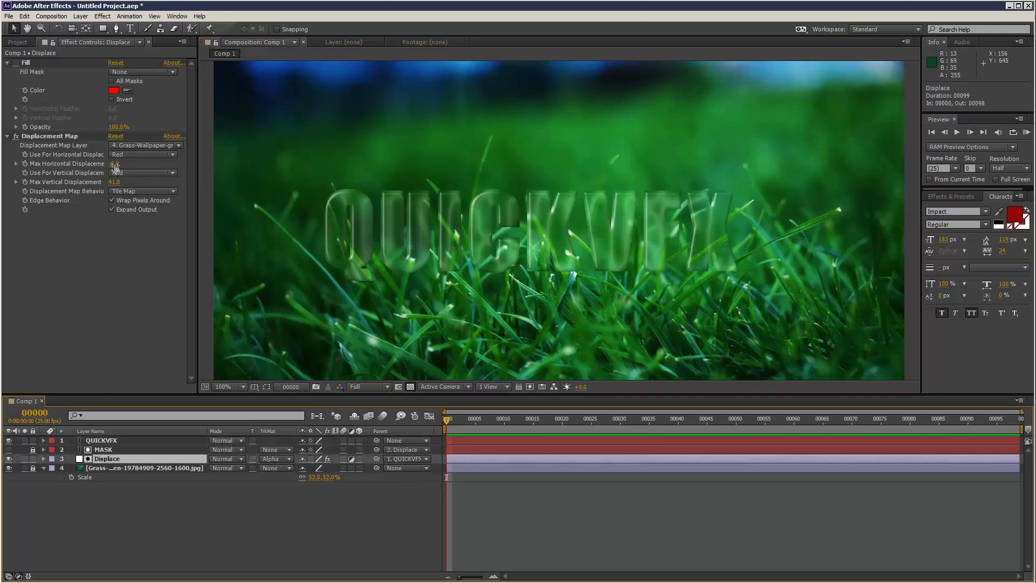
pyautogui.click(114, 163)
pyautogui.write('22')
pyautogui.press('Tab')
pyautogui.write('22')
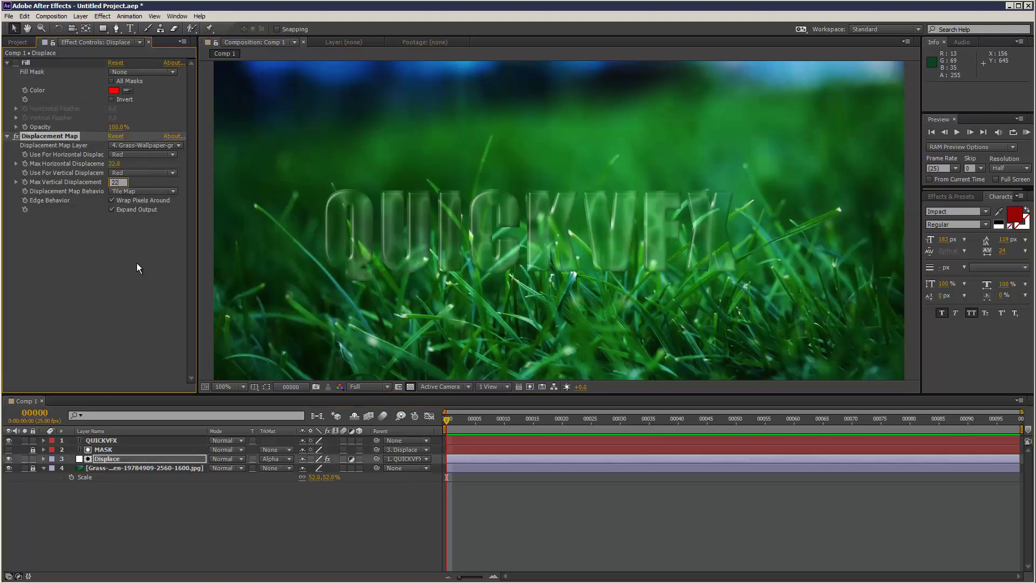
pyautogui.press('Return')
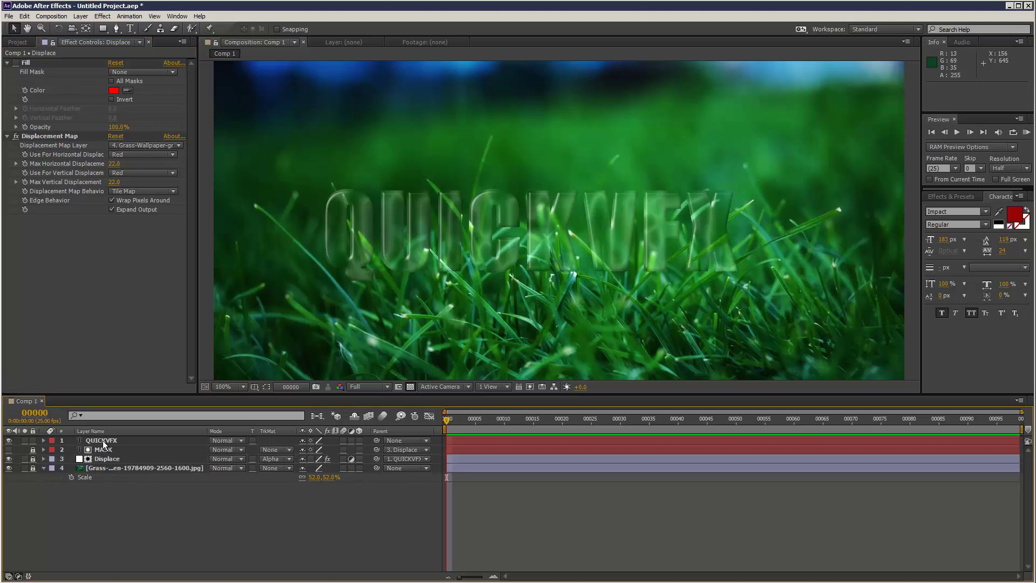
pyautogui.click(101, 441)
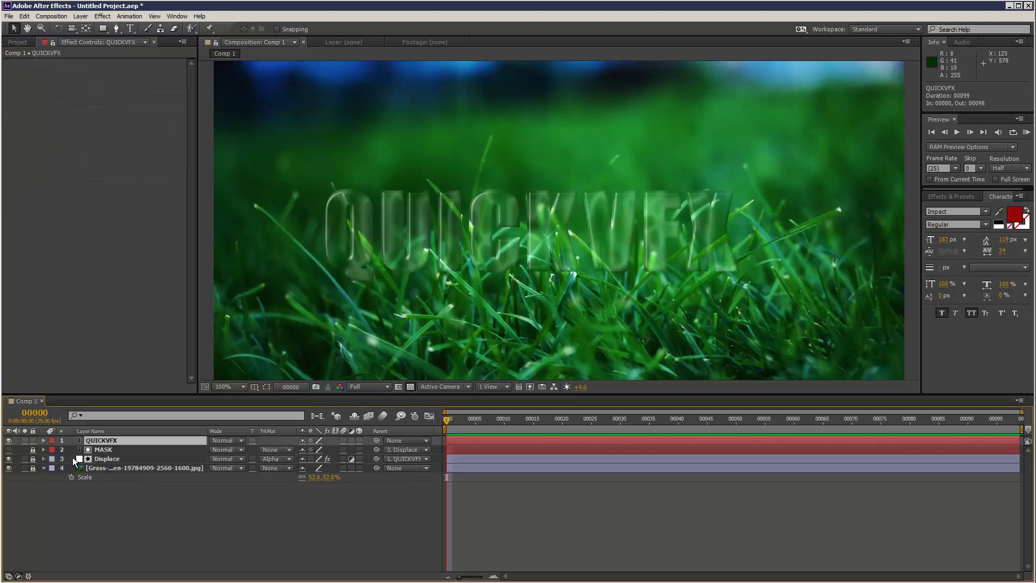
pyautogui.moveTo(461, 234)
pyautogui.mouseDown()
pyautogui.moveTo(470, 251)
pyautogui.moveTo(465, 226)
pyautogui.moveTo(411, 222)
pyautogui.moveTo(492, 228)
pyautogui.moveTo(472, 237)
pyautogui.mouseUp()
# Add a white Stroke layer style to the QUICKVFX text
pyautogui.rightClick(116, 442)
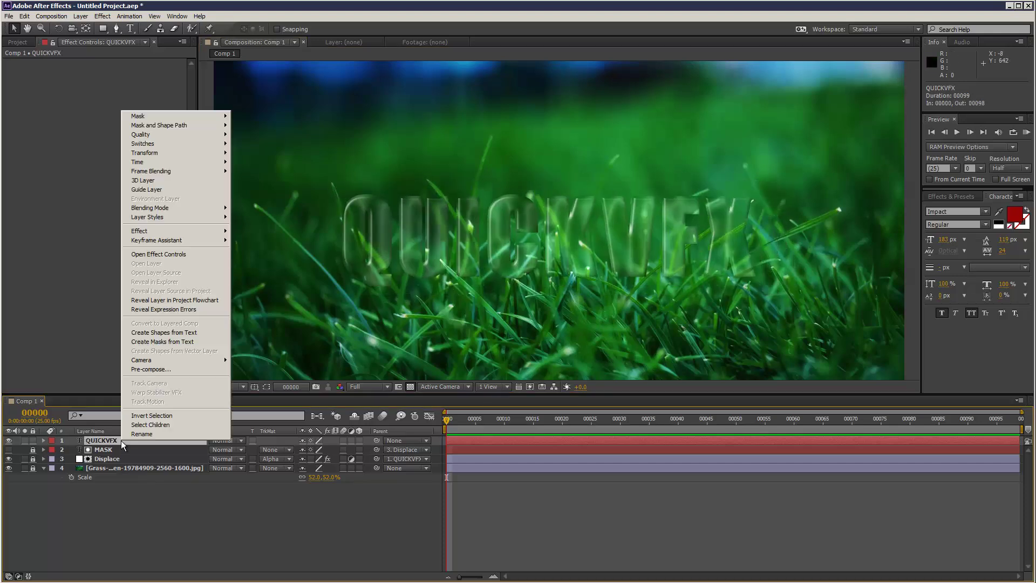
pyautogui.moveTo(227, 217)
pyautogui.click(269, 325)
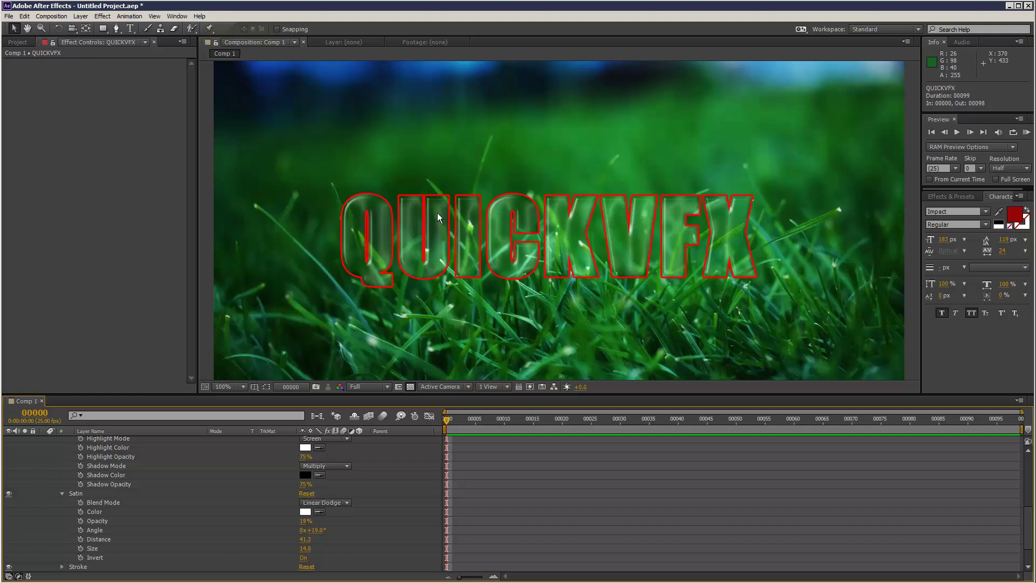
pyautogui.scroll(-3, 108, 534)
pyautogui.click(60, 536)
pyautogui.scroll(-2, 128, 542)
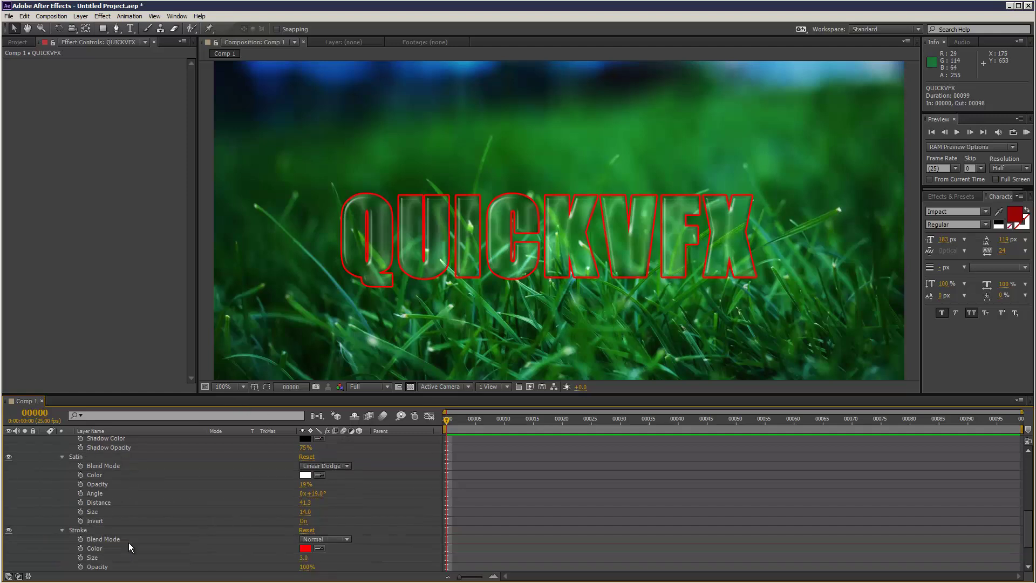
pyautogui.click(306, 539)
pyautogui.moveTo(428, 257); pyautogui.dragTo(381, 199)
pyautogui.click(625, 230)
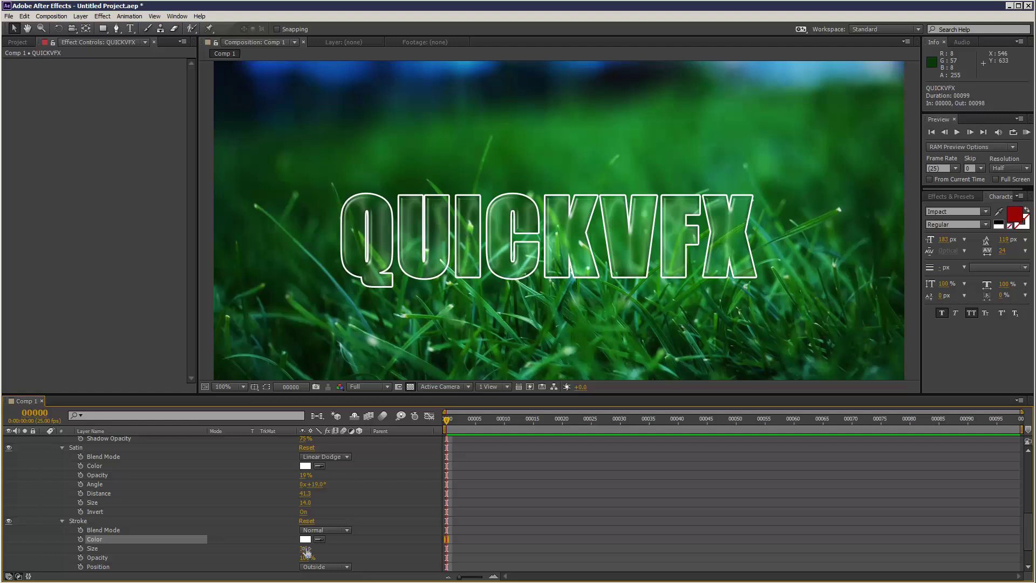
# Set the stroke size to 1 and its opacity to 11%
pyautogui.click(305, 548)
pyautogui.write('1')
pyautogui.press('Return')
pyautogui.scroll(-2, 383, 505)
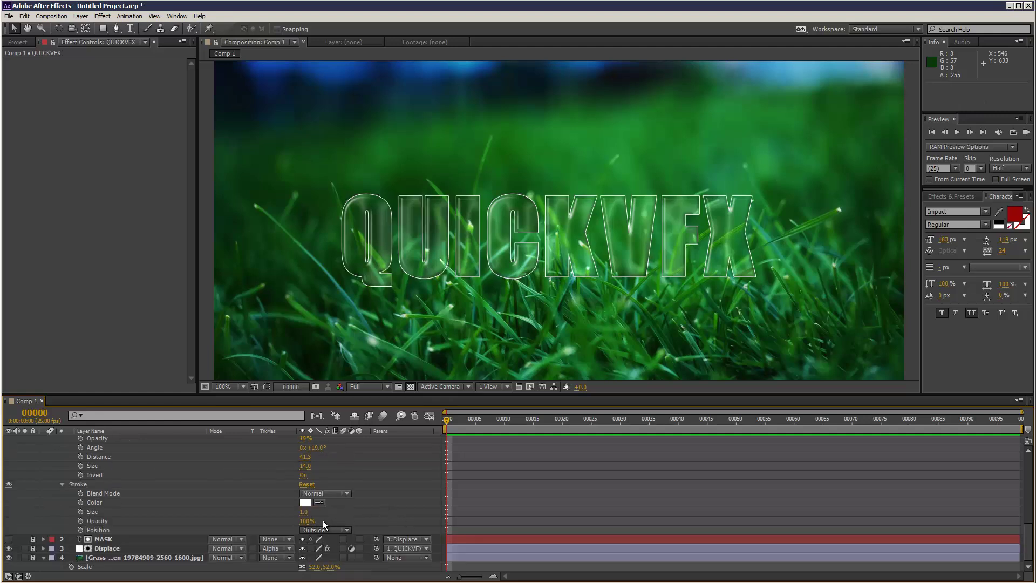
pyautogui.moveTo(306, 520); pyautogui.dragTo(250, 519)
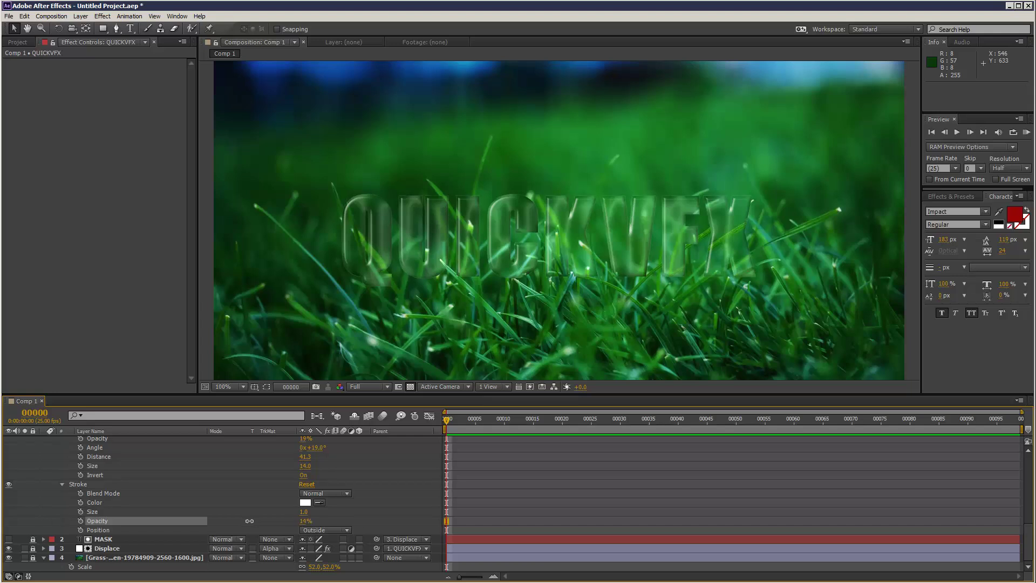
pyautogui.scroll(10, 153, 485)
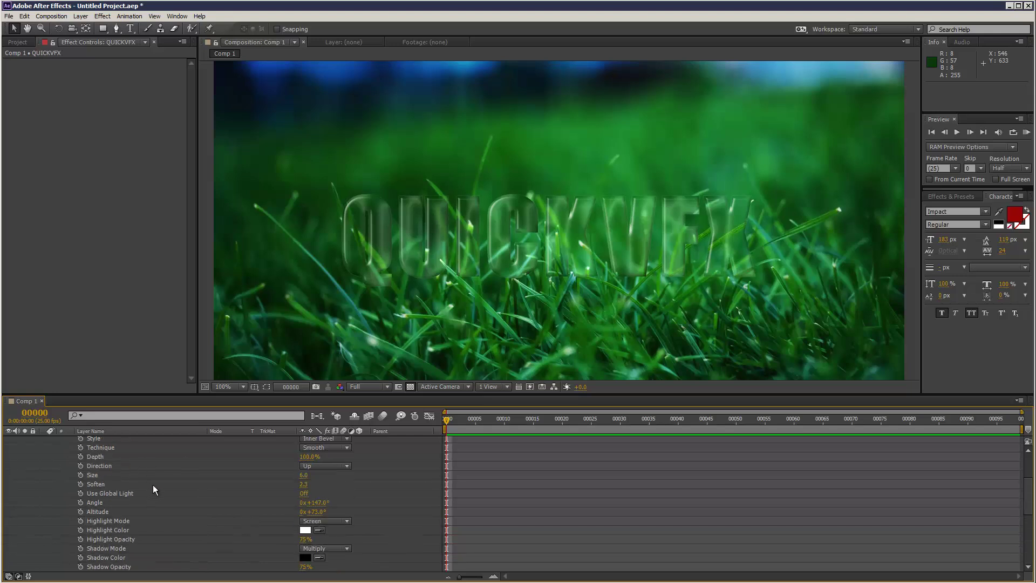
# Duplicate QUICKVFX as QUICKVFX 2, parent it to QUICKVFX, and lock it
pyautogui.click(44, 441)
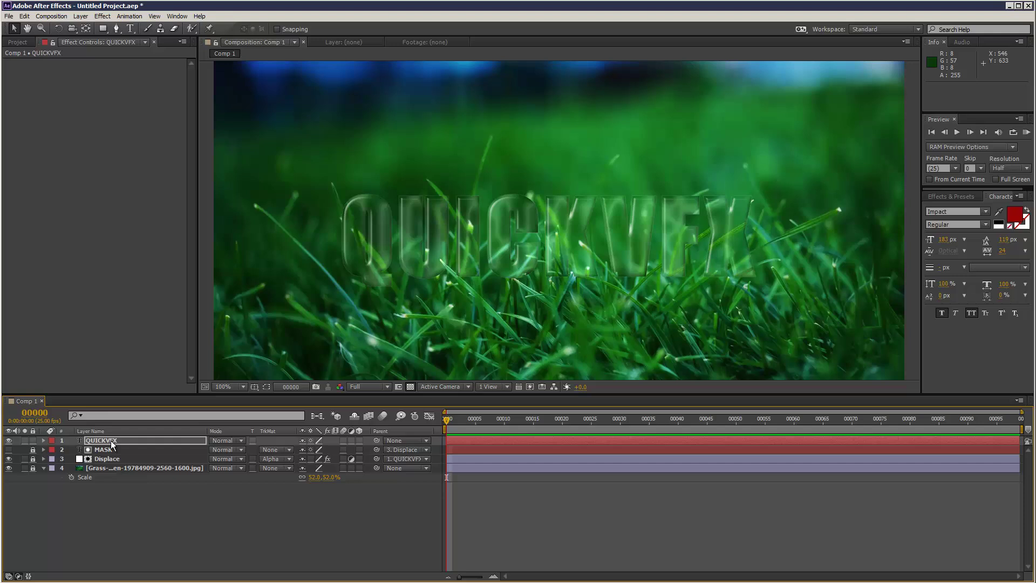
pyautogui.hotkey('ctrl', 'd')
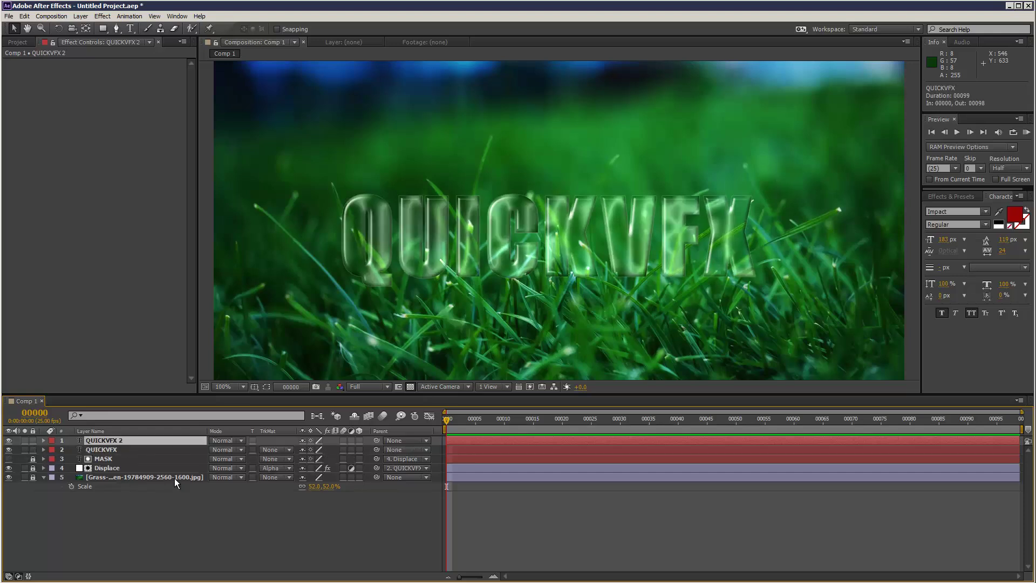
pyautogui.click(403, 441)
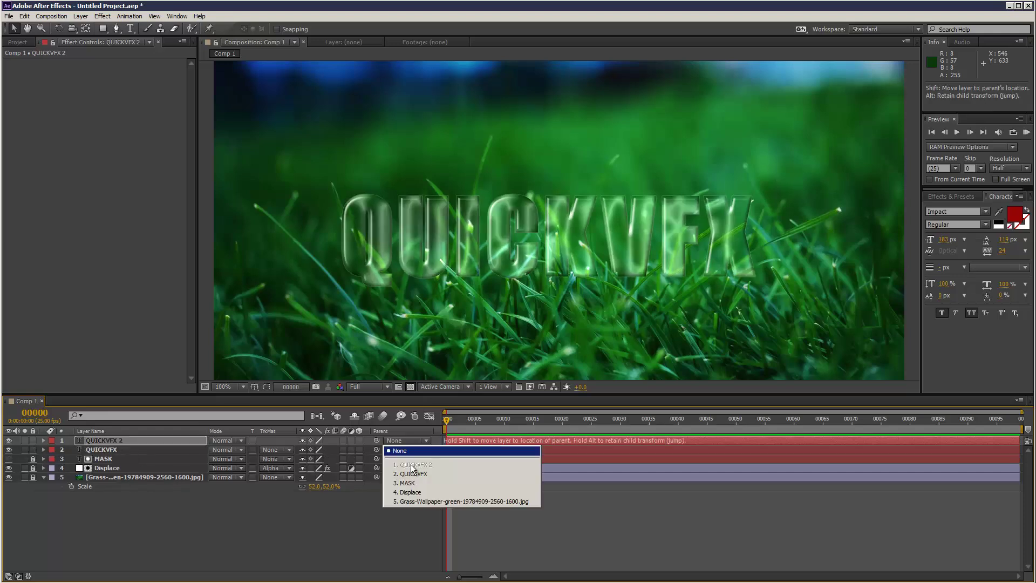
pyautogui.click(413, 476)
pyautogui.click(32, 440)
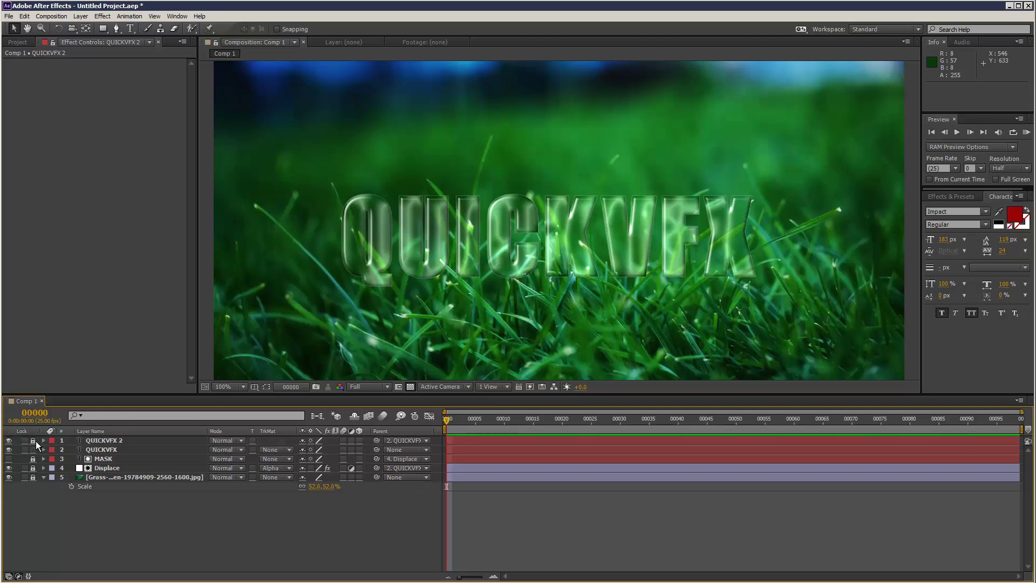
# Move the original QUICKVFX up and right, then lock it and unlock QUICKVFX 2
pyautogui.click(101, 450)
pyautogui.moveTo(406, 264); pyautogui.dragTo(430, 252)
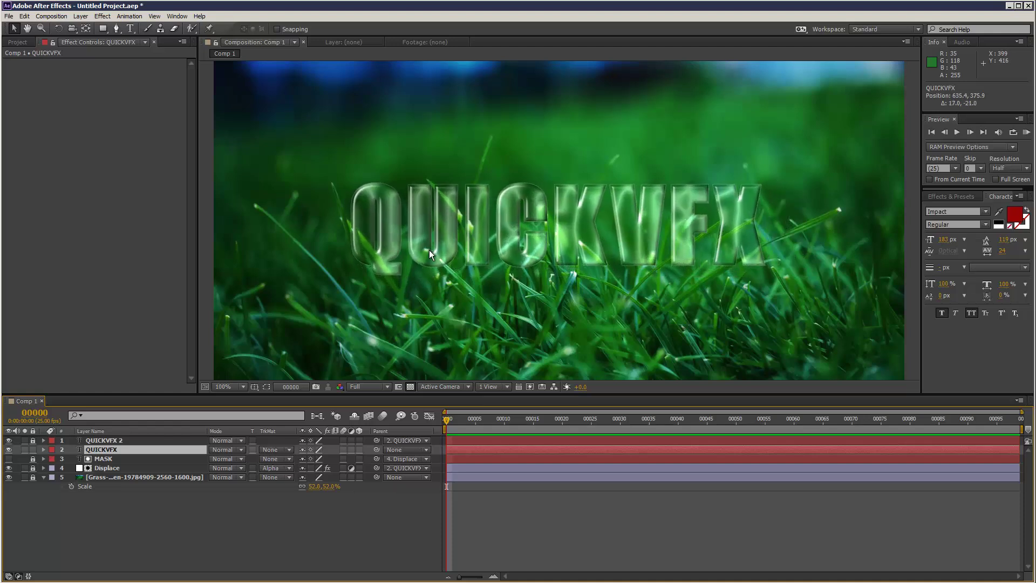
pyautogui.click(32, 449)
pyautogui.click(32, 440)
pyautogui.click(100, 440)
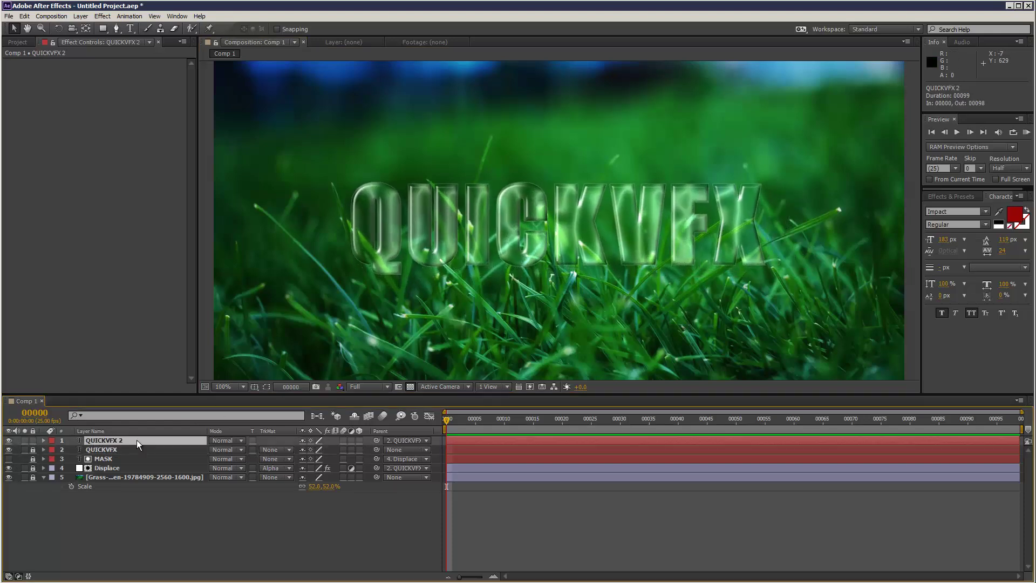
# Relight QUICKVFX 2's bevel to a 237° angle and 76° altitude, and hide its Satin
pyautogui.click(43, 440)
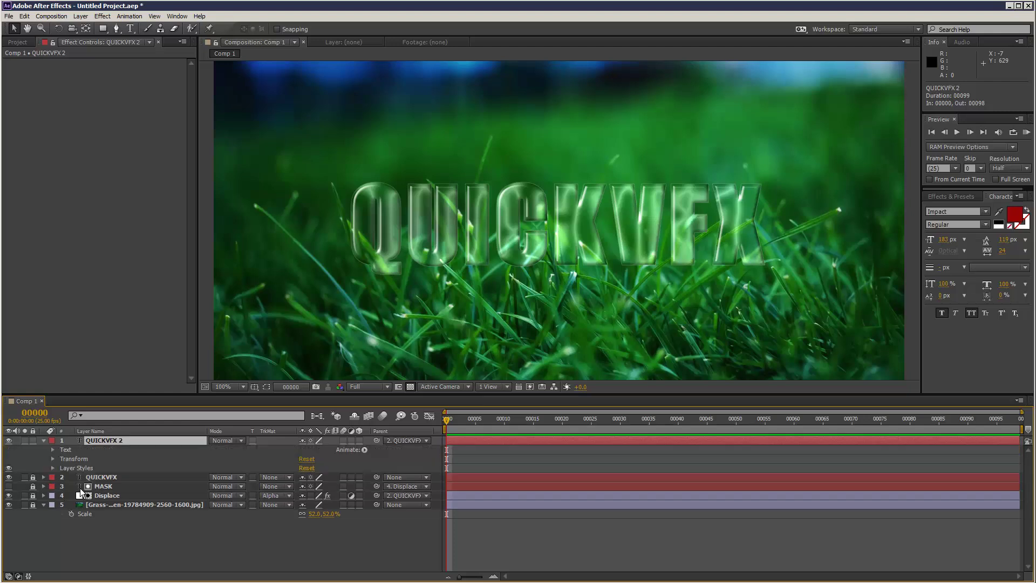
pyautogui.click(53, 467)
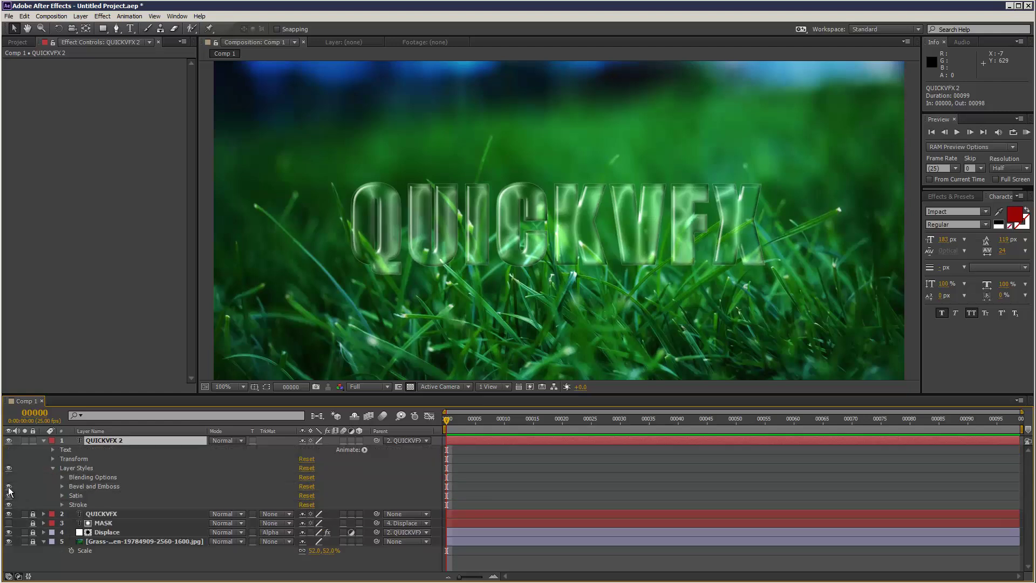
pyautogui.click(62, 486)
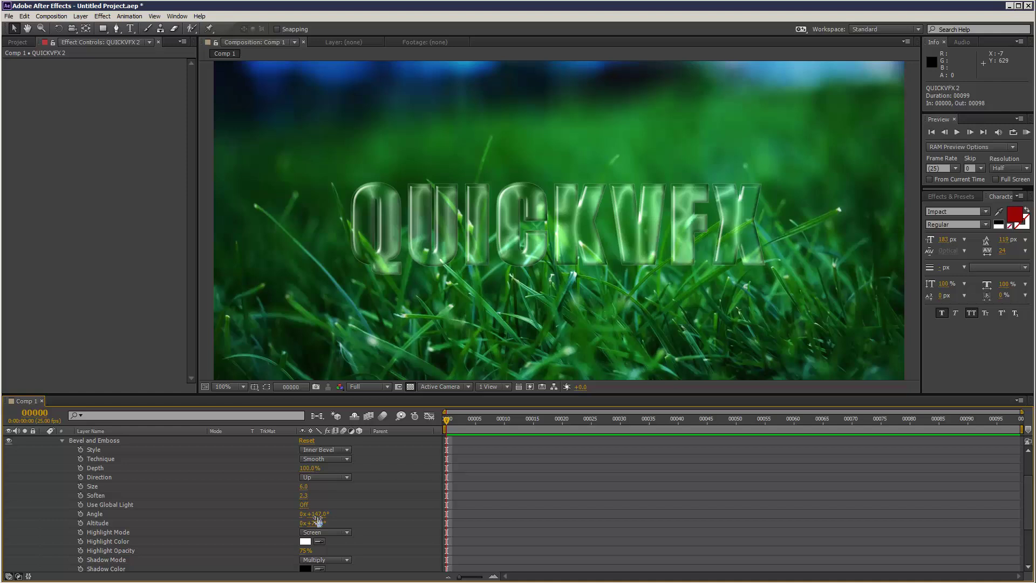
pyautogui.moveTo(321, 513)
pyautogui.mouseDown()
pyautogui.moveTo(365, 514)
pyautogui.moveTo(312, 527)
pyautogui.moveTo(322, 526)
pyautogui.mouseUp()
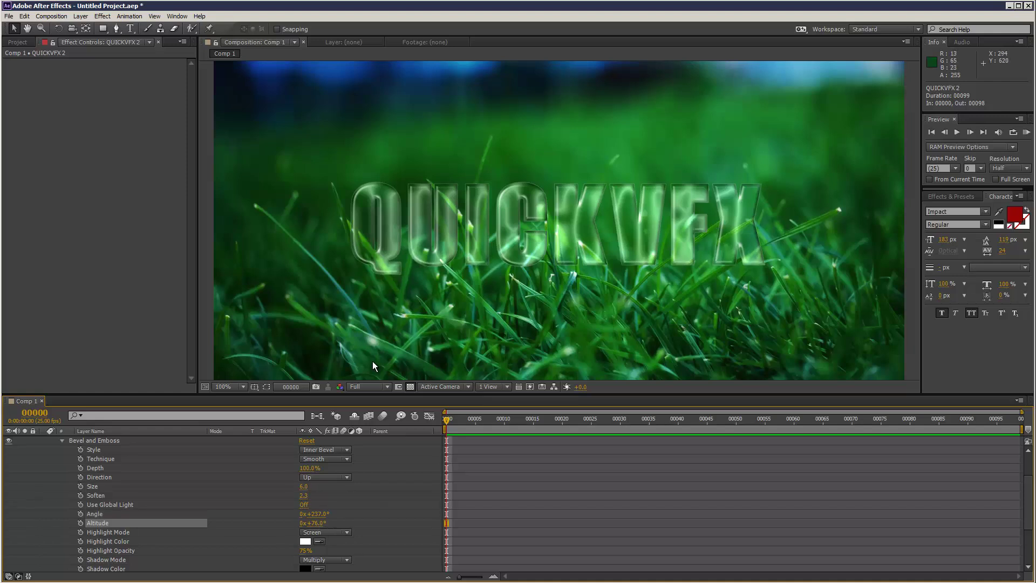
pyautogui.scroll(-3, 192, 514)
pyautogui.click(9, 511)
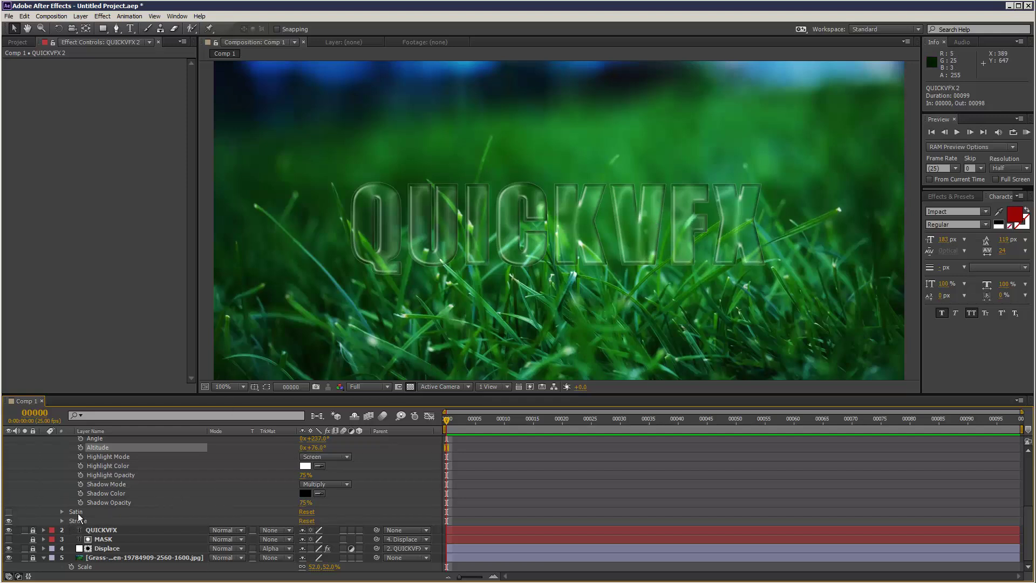
pyautogui.scroll(4, 121, 507)
pyautogui.rightClick(129, 444)
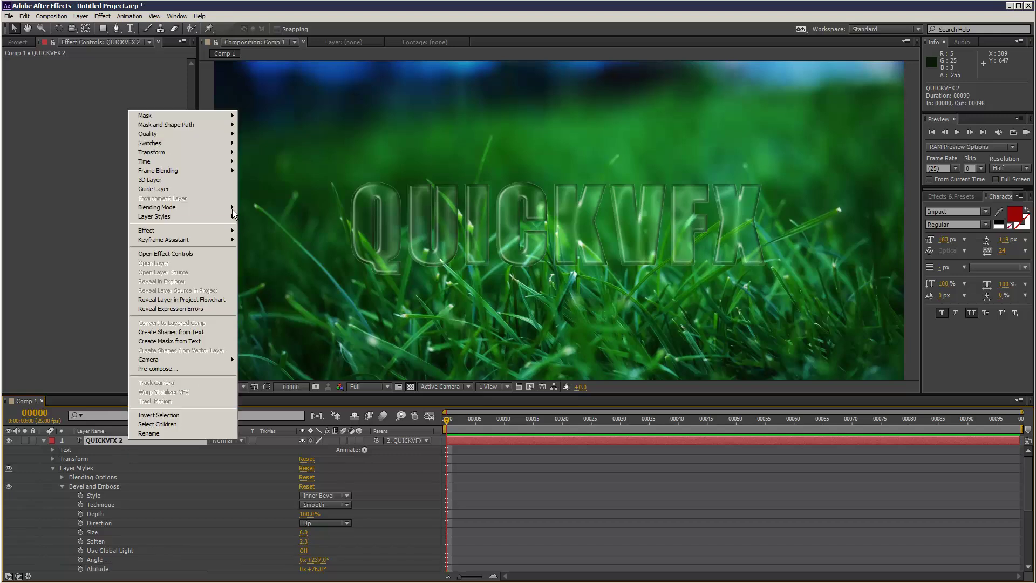
# Add a white Drop Shadow of size 51 to QUICKVFX 2
pyautogui.moveTo(223, 217)
pyautogui.click(313, 252)
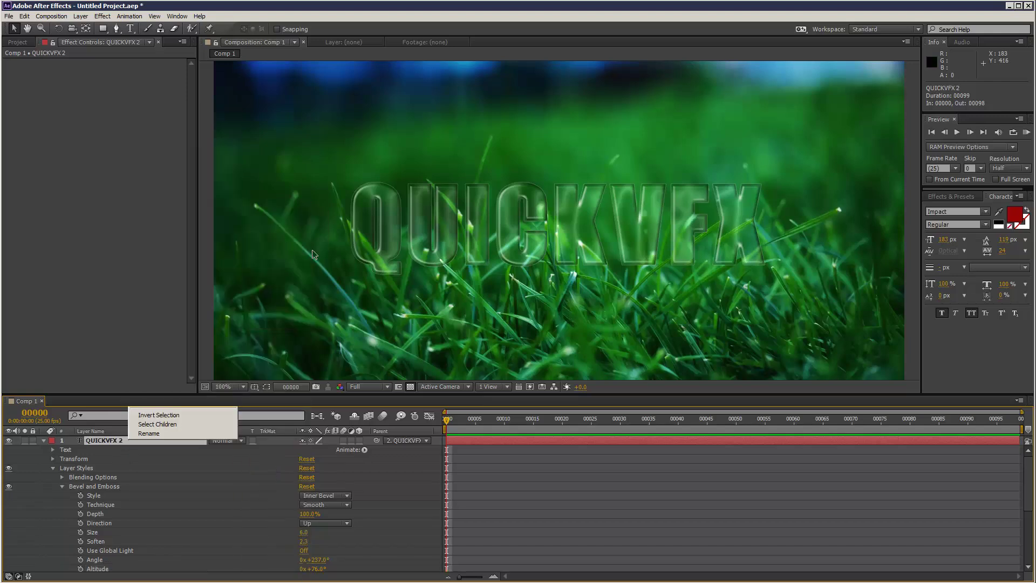
pyautogui.scroll(-5, 184, 448)
pyautogui.scroll(5, 109, 503)
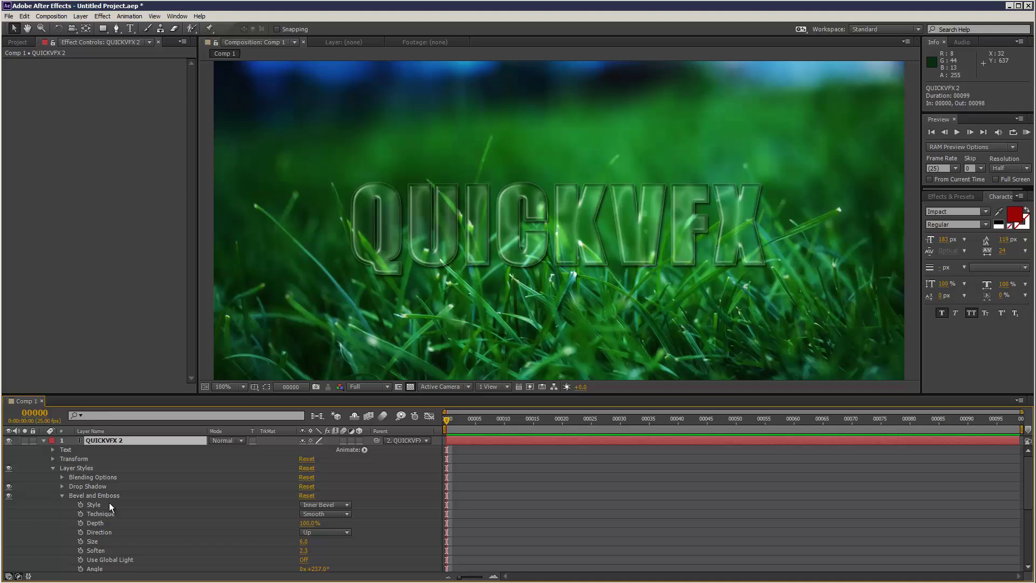
pyautogui.click(61, 484)
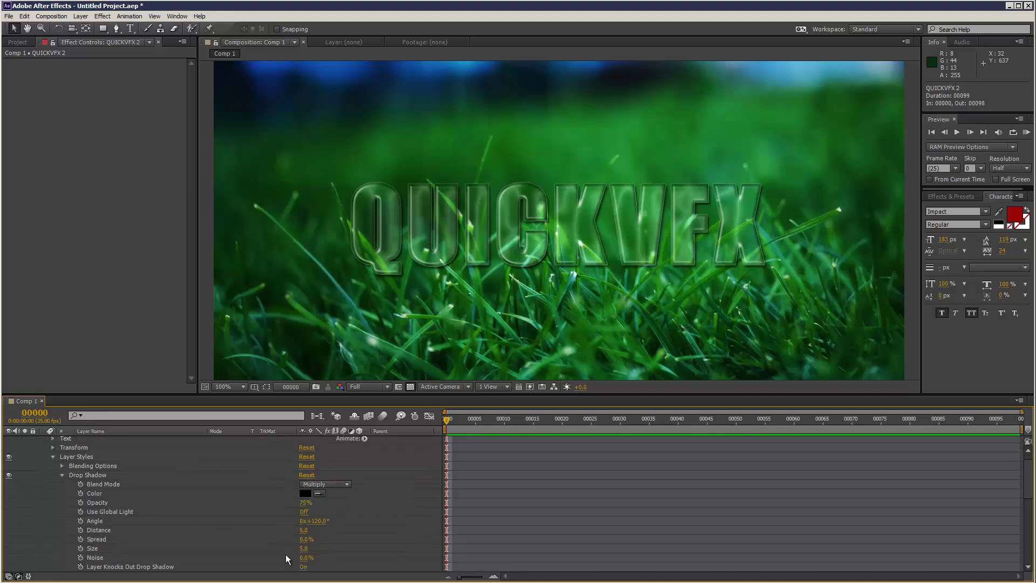
pyautogui.moveTo(303, 548); pyautogui.dragTo(328, 549)
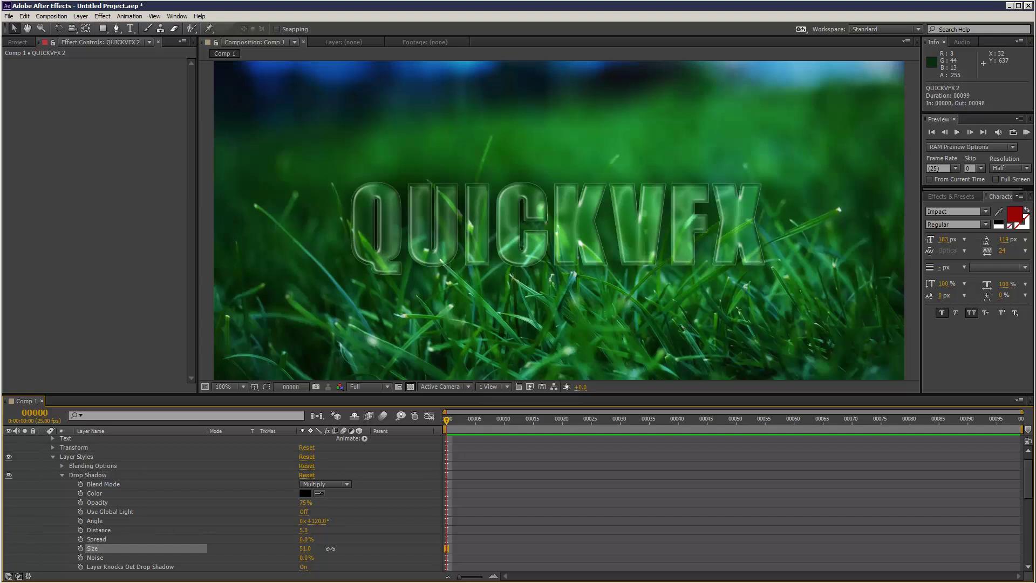
pyautogui.click(305, 494)
pyautogui.moveTo(440, 286); pyautogui.dragTo(372, 193)
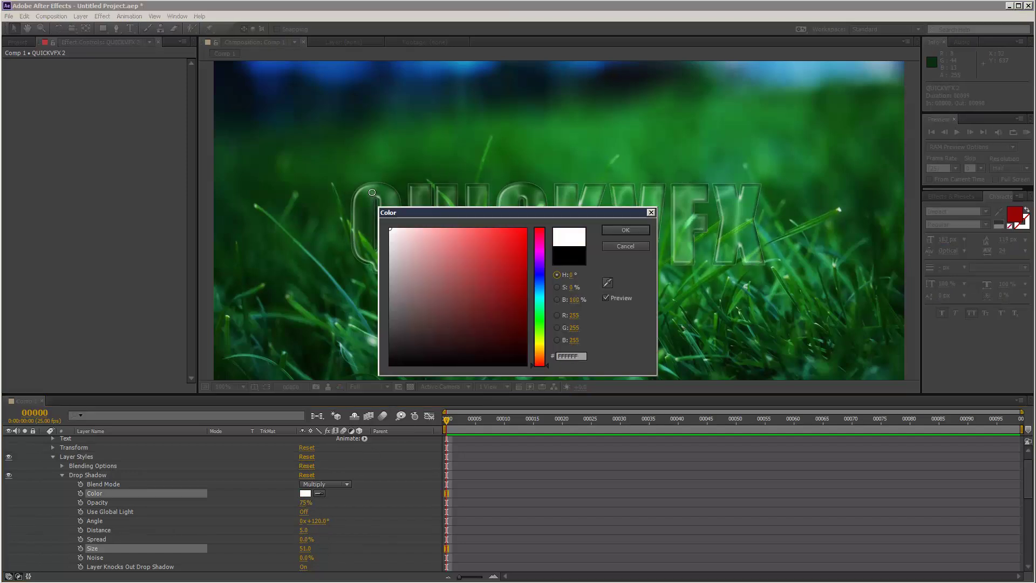
pyautogui.click(624, 231)
# Set the drop shadow's blend mode to Linear Dodge and its opacity to 16%
pyautogui.click(335, 484)
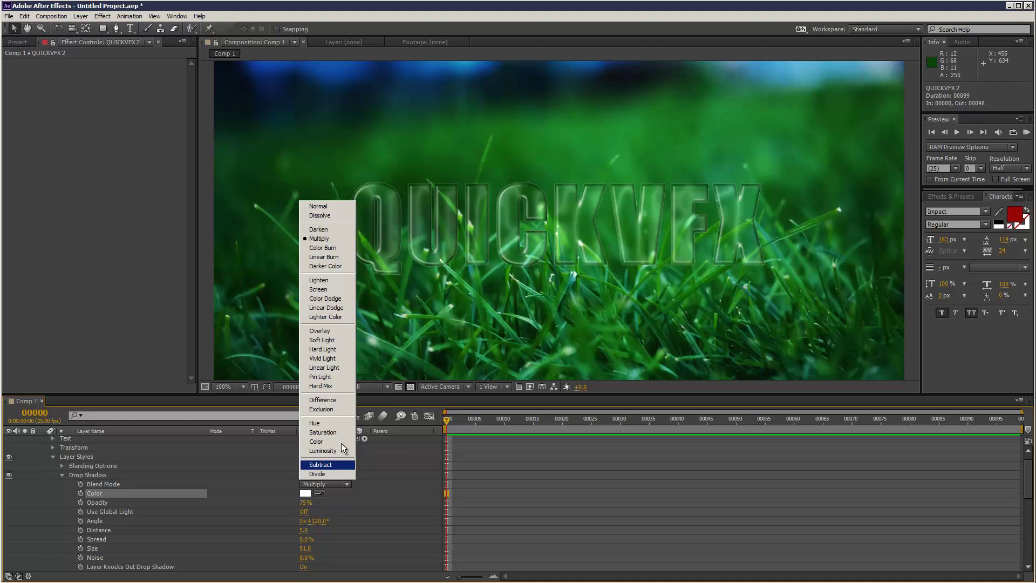
pyautogui.click(348, 313)
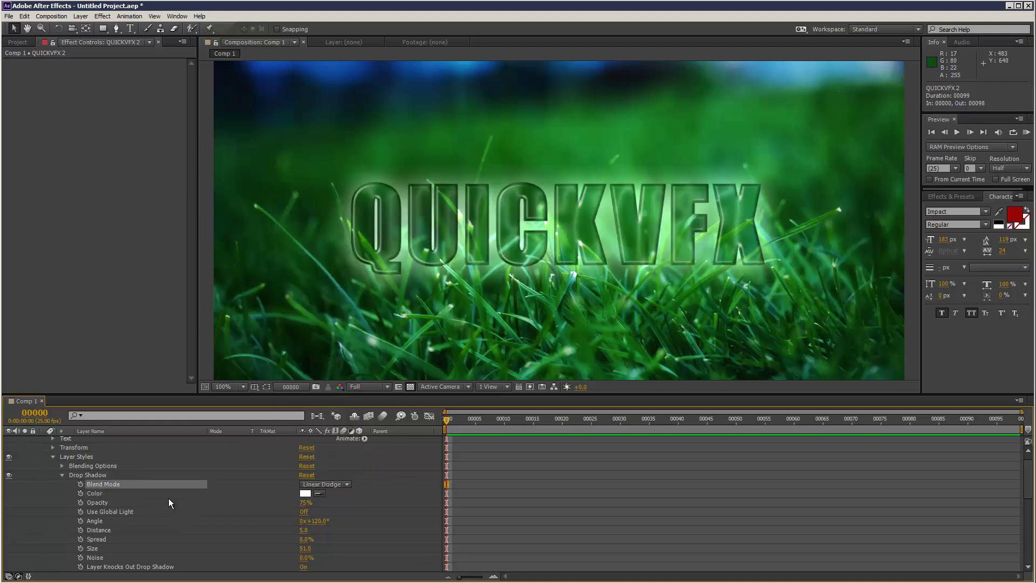
pyautogui.scroll(-2, 268, 512)
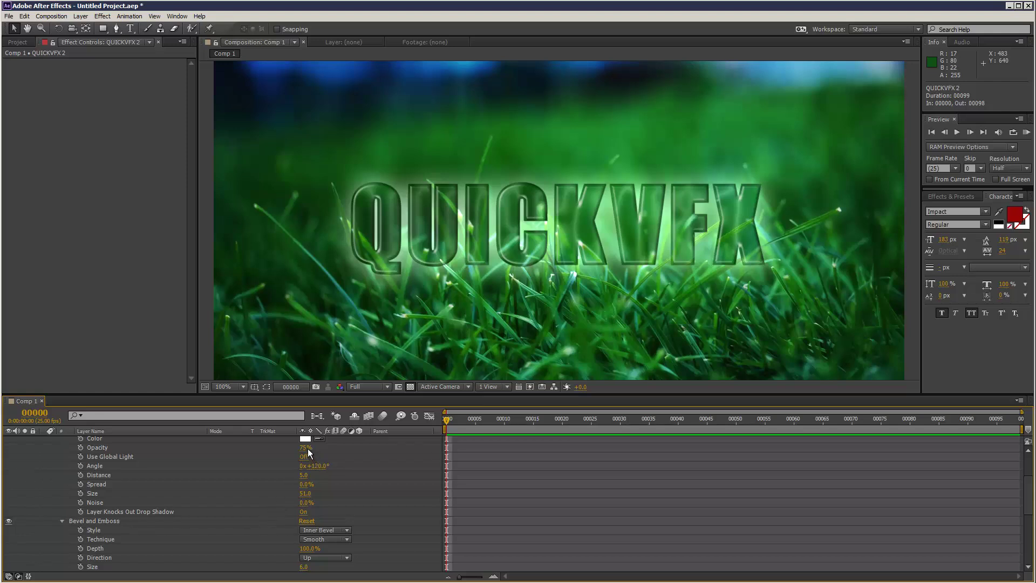
pyautogui.moveTo(307, 448); pyautogui.dragTo(270, 446)
pyautogui.scroll(2, 178, 484)
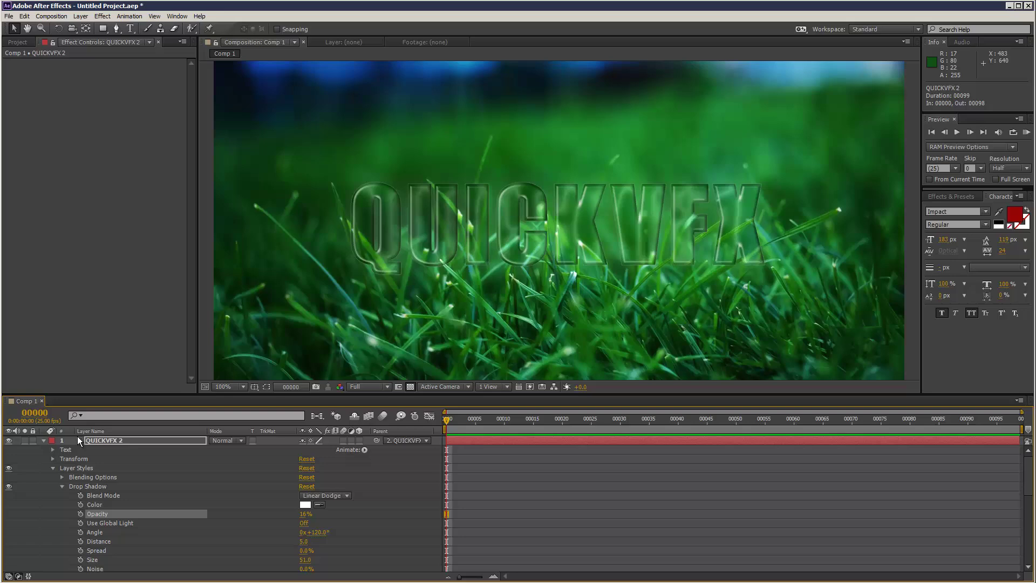
pyautogui.click(45, 441)
# Move the QUICKVFX text left and down, then lock the QUICKVFX and MASK layers
pyautogui.click(102, 449)
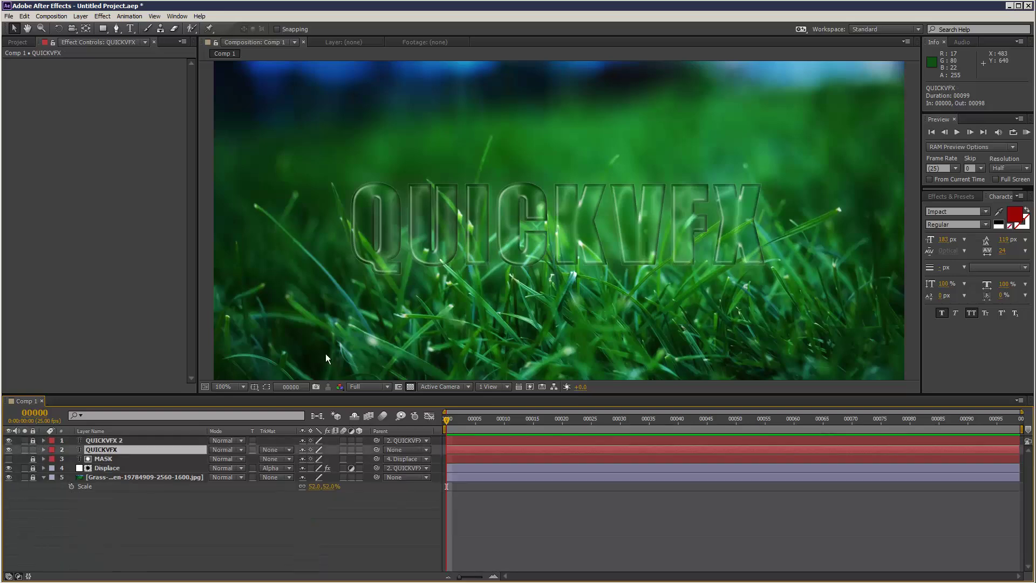
pyautogui.moveTo(451, 239); pyautogui.dragTo(380, 264)
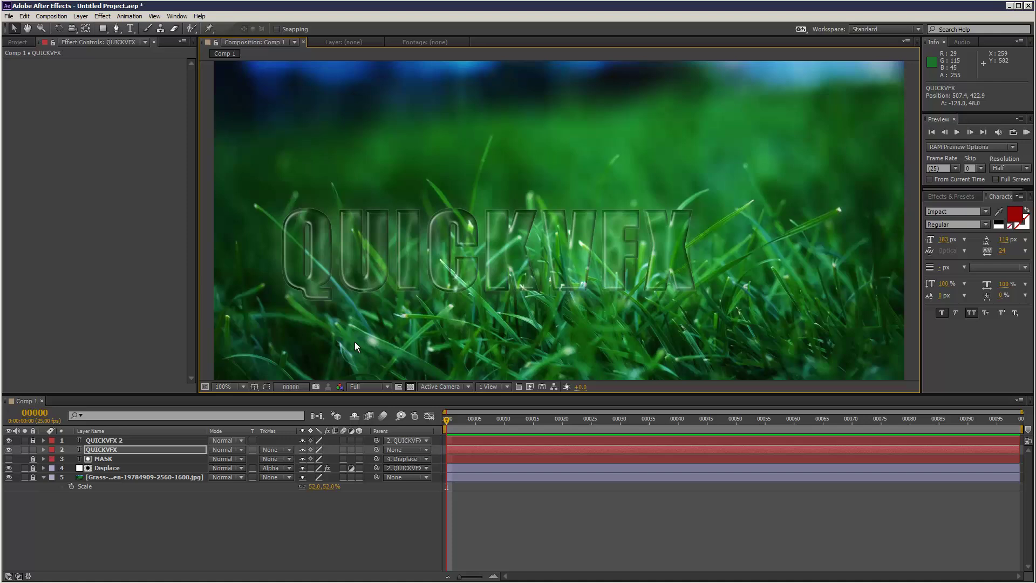
pyautogui.moveTo(32, 450); pyautogui.dragTo(33, 458)
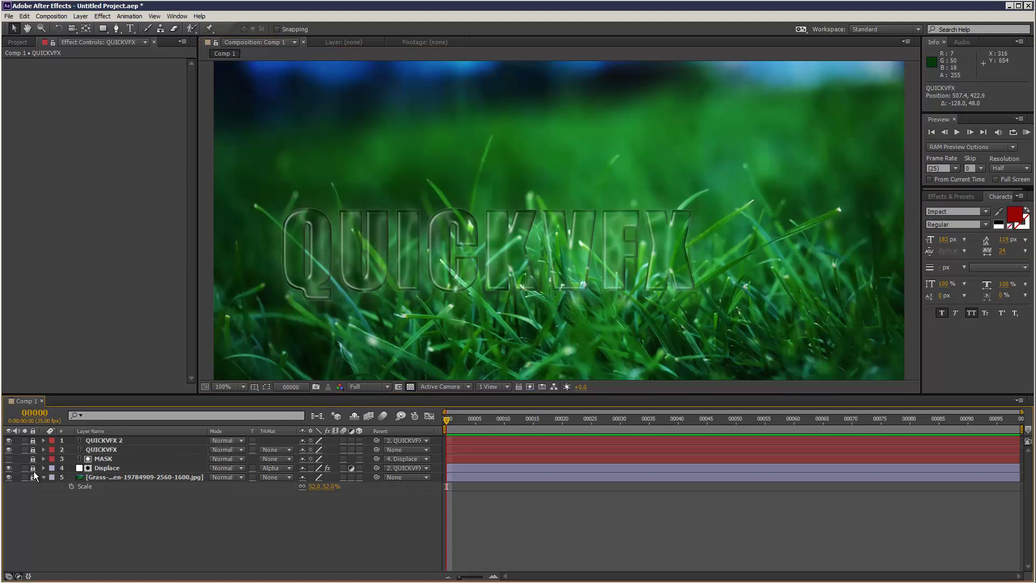
# Delete the Fill effect from the Displace layer
pyautogui.click(103, 468)
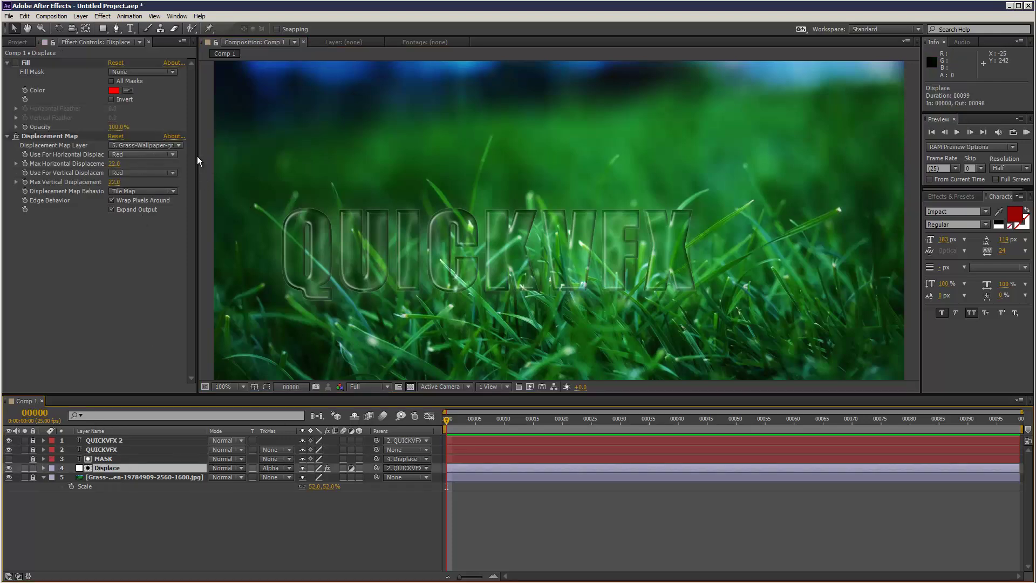
pyautogui.click(26, 63)
pyautogui.press('Delete')
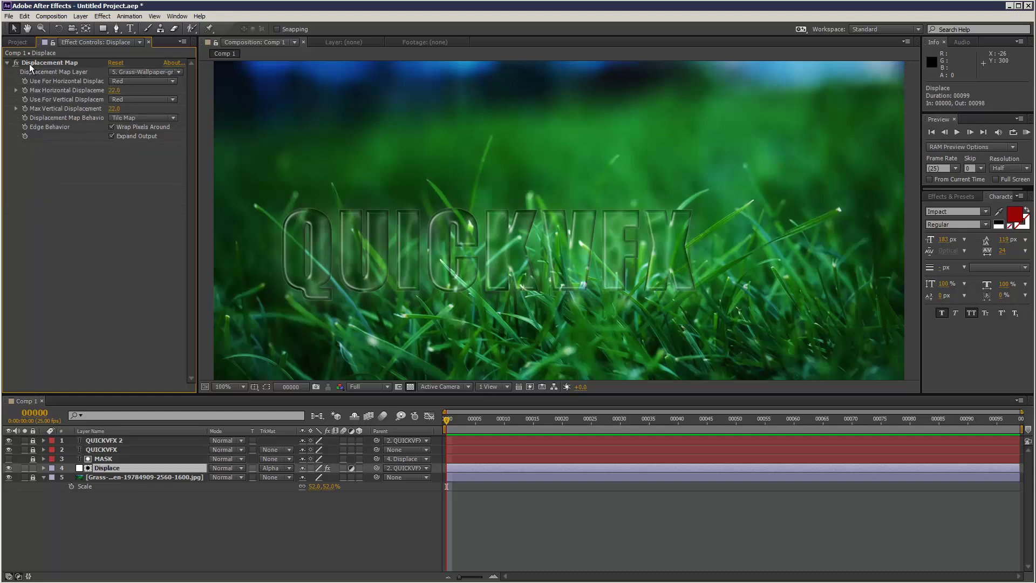
# Set both displacement channels to Full with maximum displacement 21
pyautogui.click(142, 80)
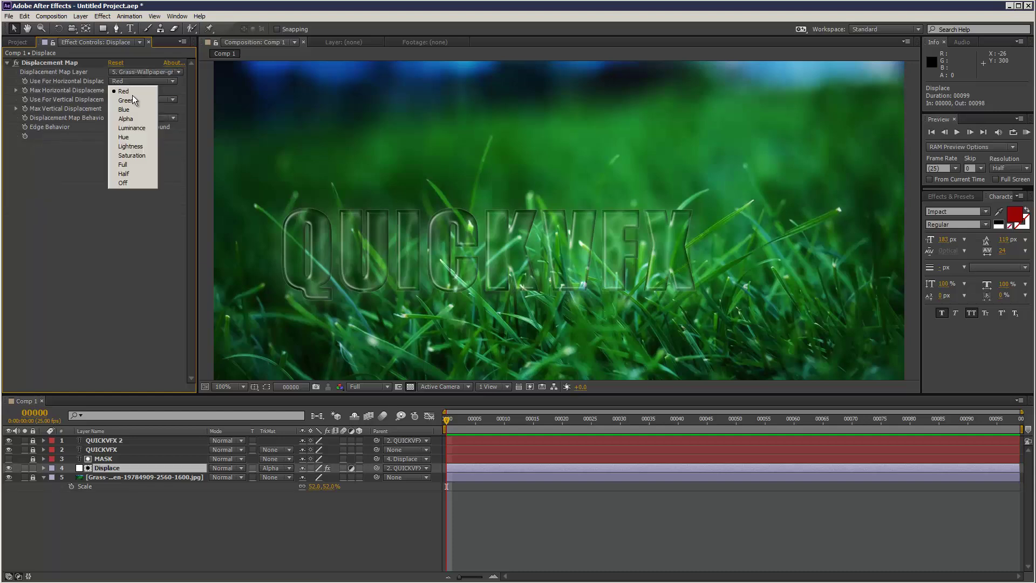
pyautogui.click(147, 168)
pyautogui.click(141, 100)
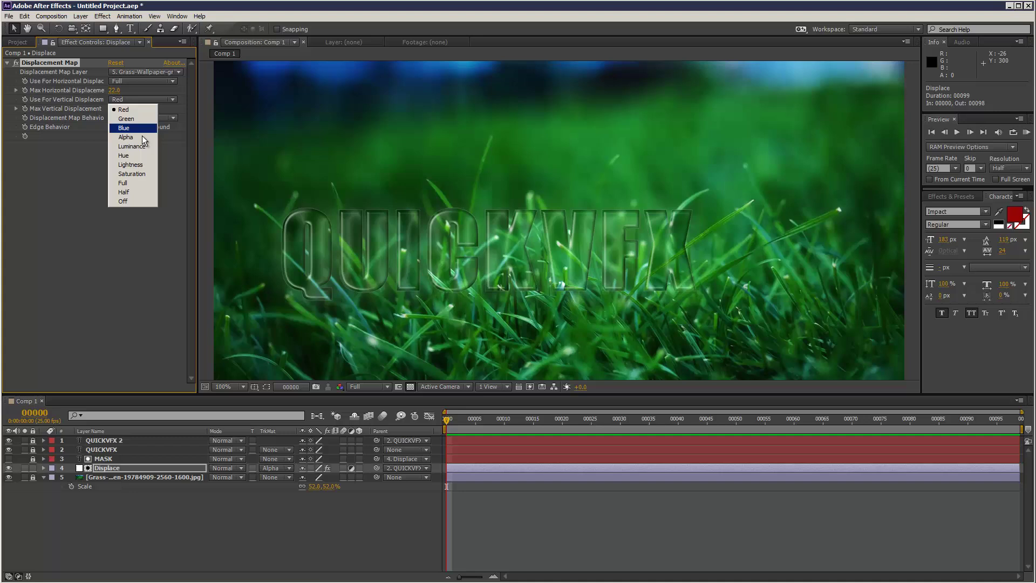
pyautogui.click(141, 188)
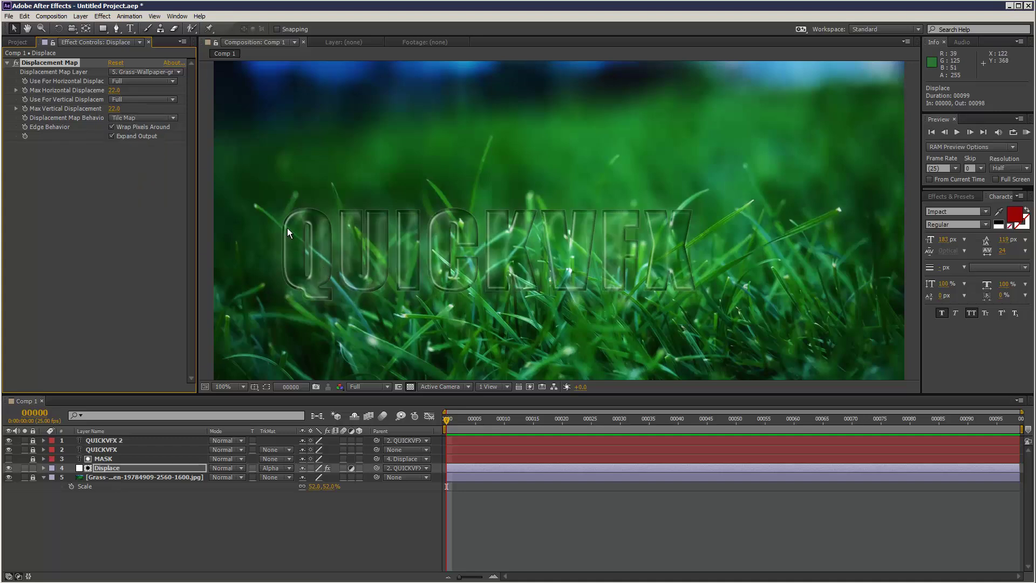
pyautogui.moveTo(114, 90)
pyautogui.mouseDown()
pyautogui.moveTo(125, 90)
pyautogui.moveTo(121, 109)
pyautogui.mouseUp()
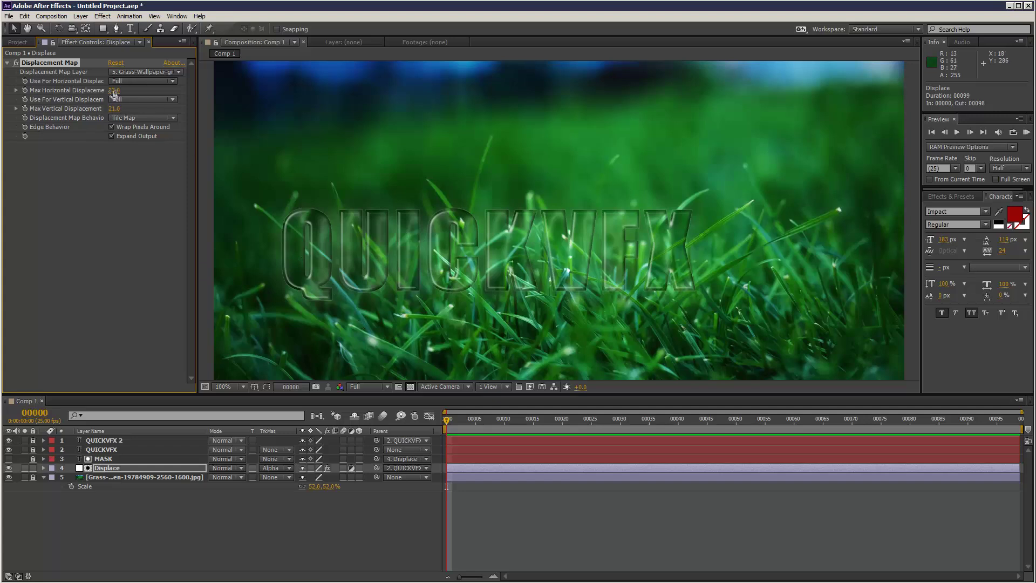
pyautogui.moveTo(114, 91); pyautogui.dragTo(110, 90)
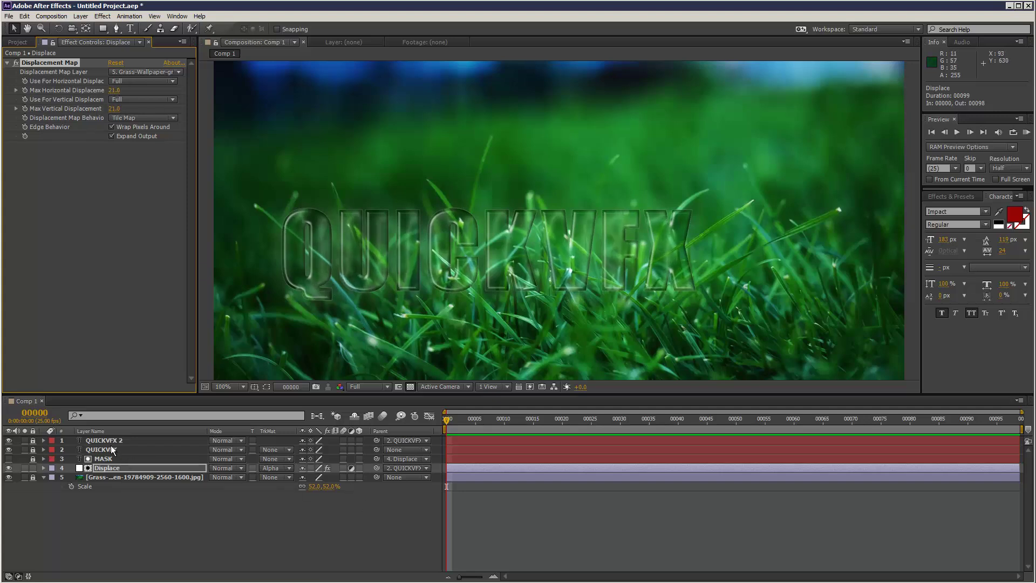
# Label the QUICKVFX layer green, nudge its text slightly, and lock the layer
pyautogui.click(52, 449)
pyautogui.click(97, 562)
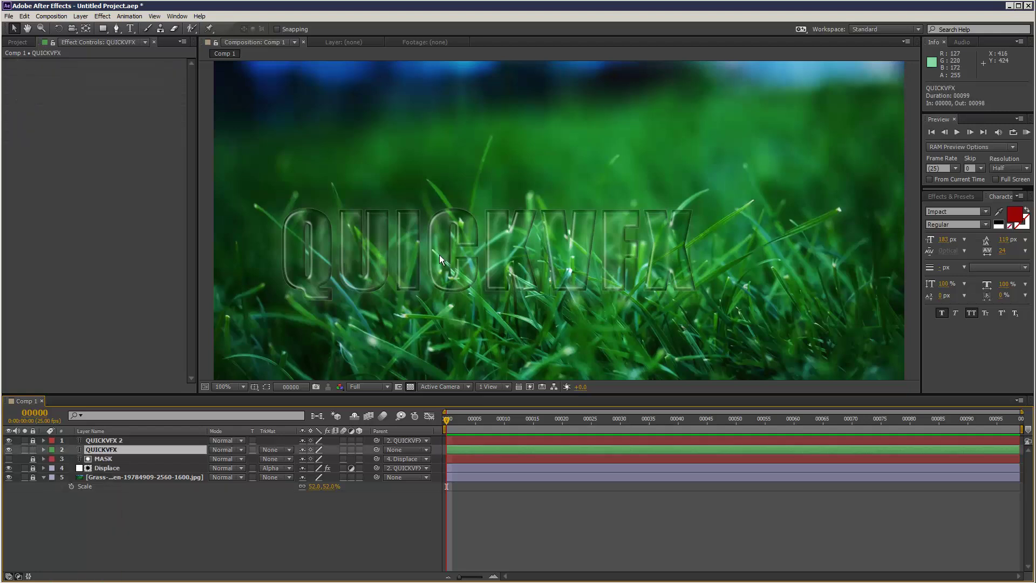
pyautogui.moveTo(412, 255); pyautogui.dragTo(422, 230)
pyautogui.click(32, 450)
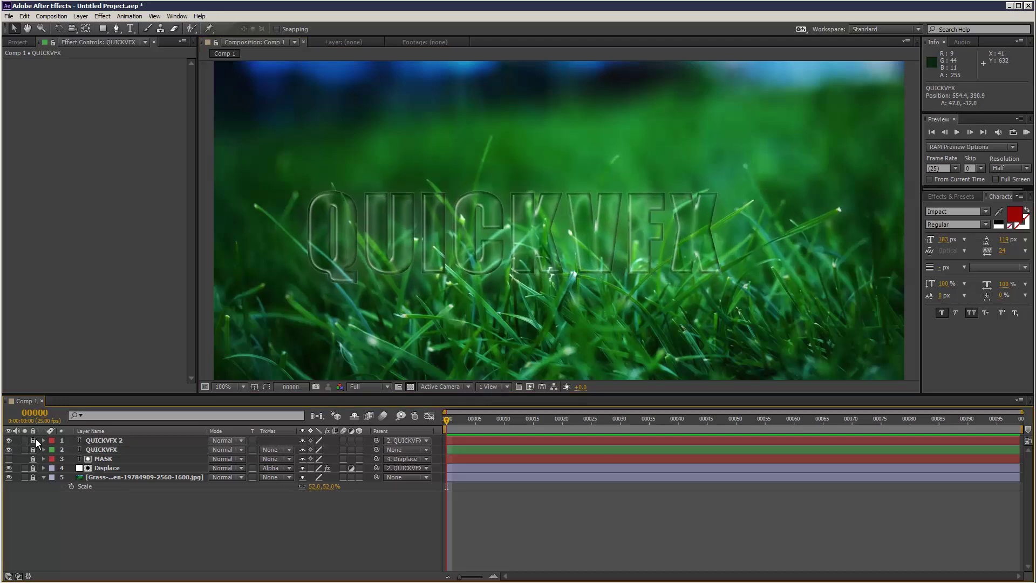
# Turn off the Drop Shadow layer style on QUICKVFX 2
pyautogui.click(43, 440)
pyautogui.click(62, 487)
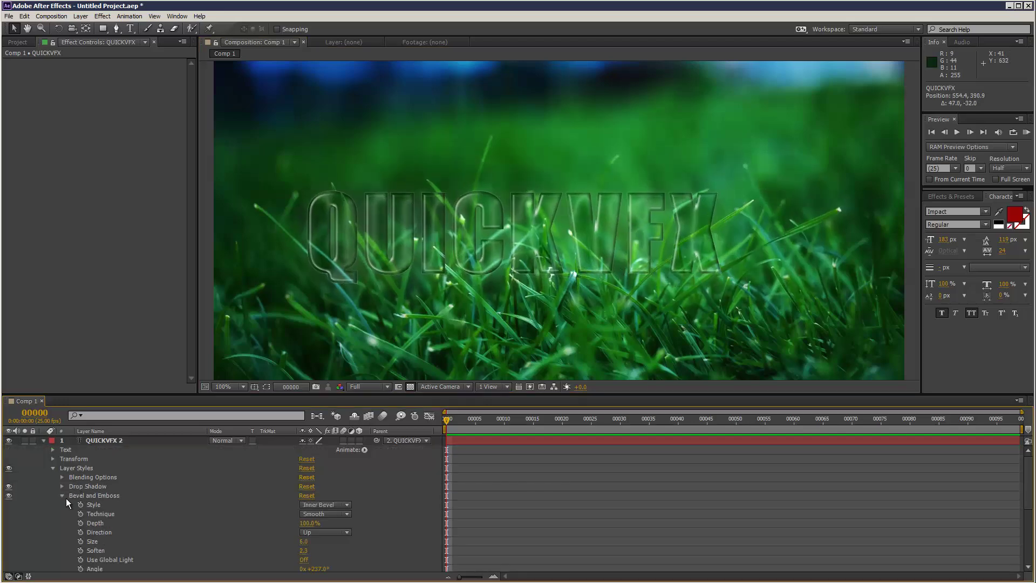
pyautogui.click(62, 495)
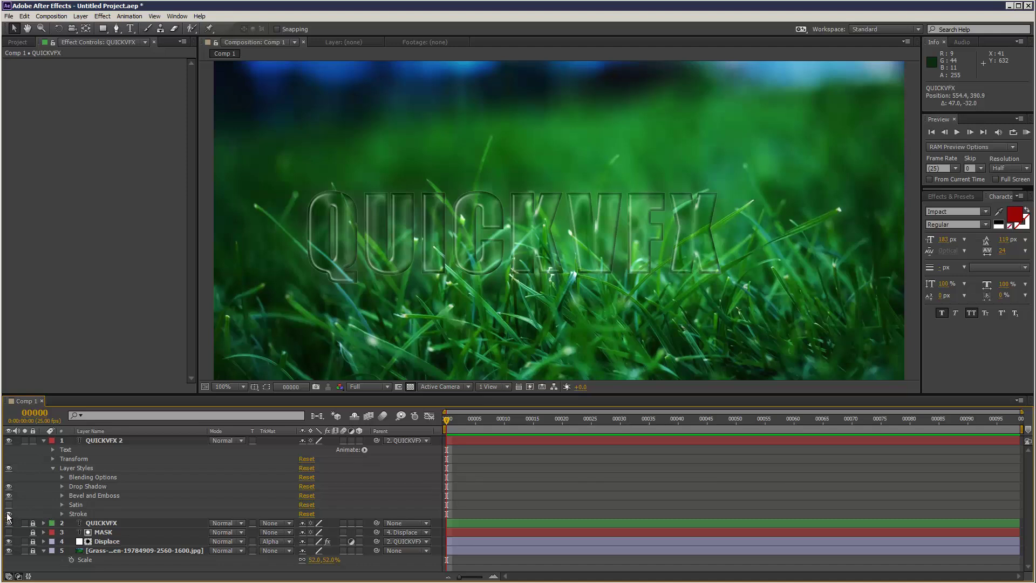
pyautogui.click(8, 487)
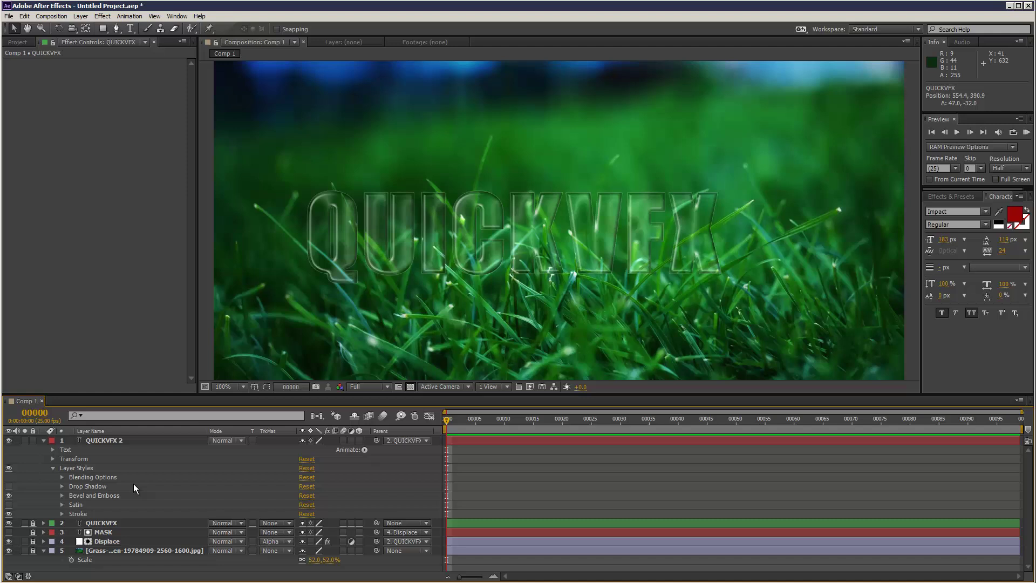
# Check QUICKVFX 2's opacity, then expand its Layer Styles Blending Options
pyautogui.click(110, 442)
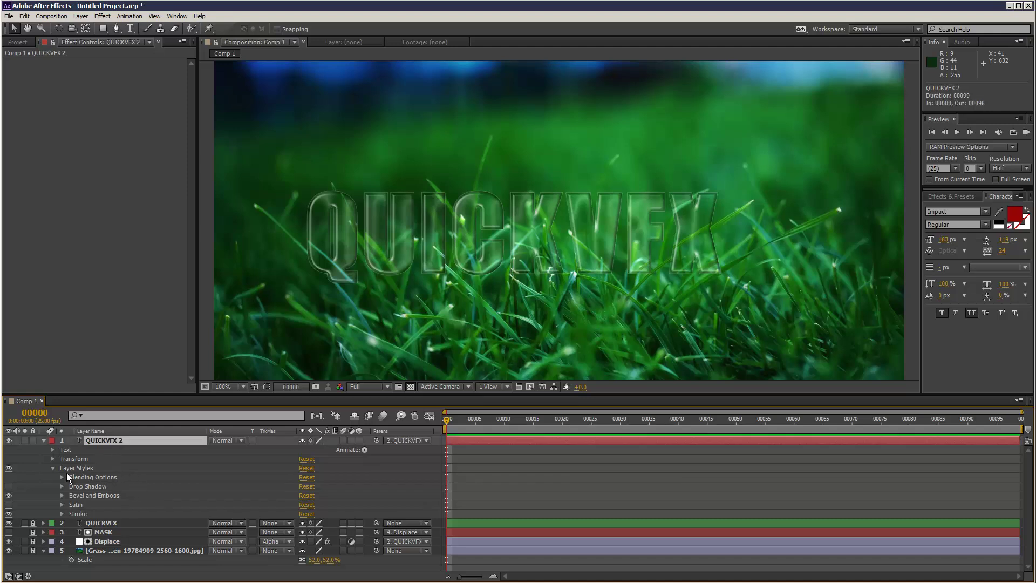
pyautogui.press('t')
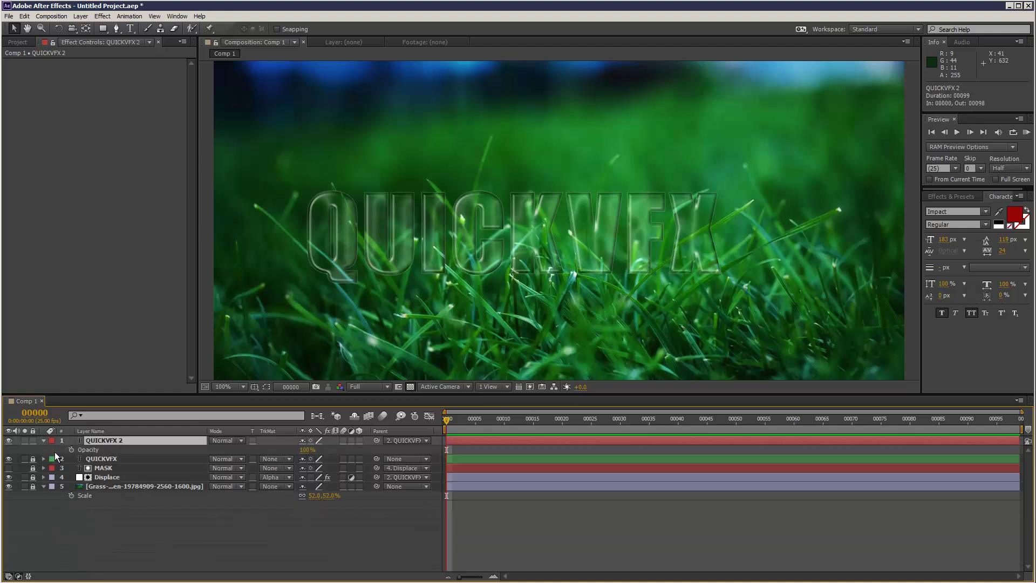
pyautogui.doubleClick(43, 440)
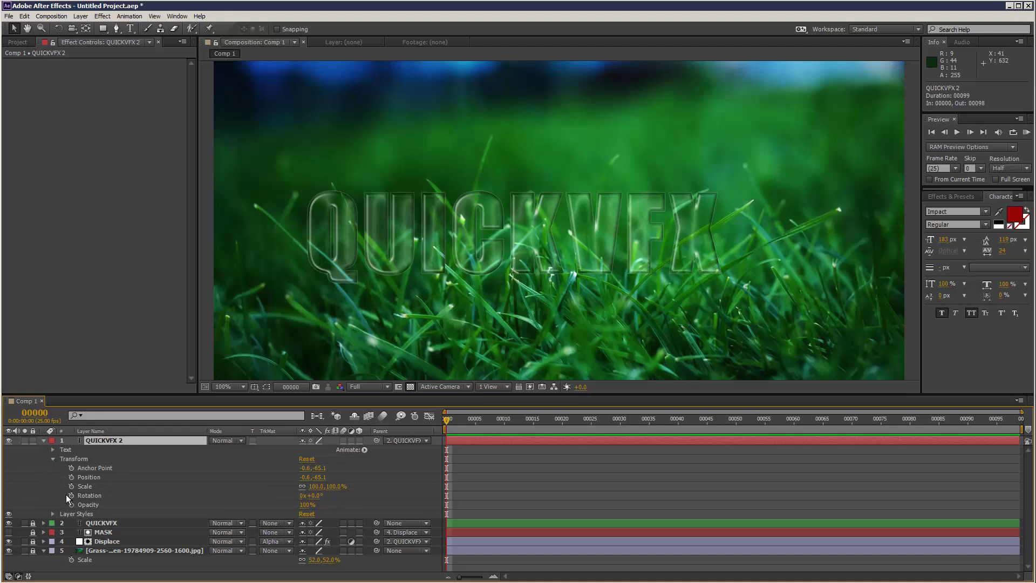
pyautogui.click(53, 513)
pyautogui.click(62, 522)
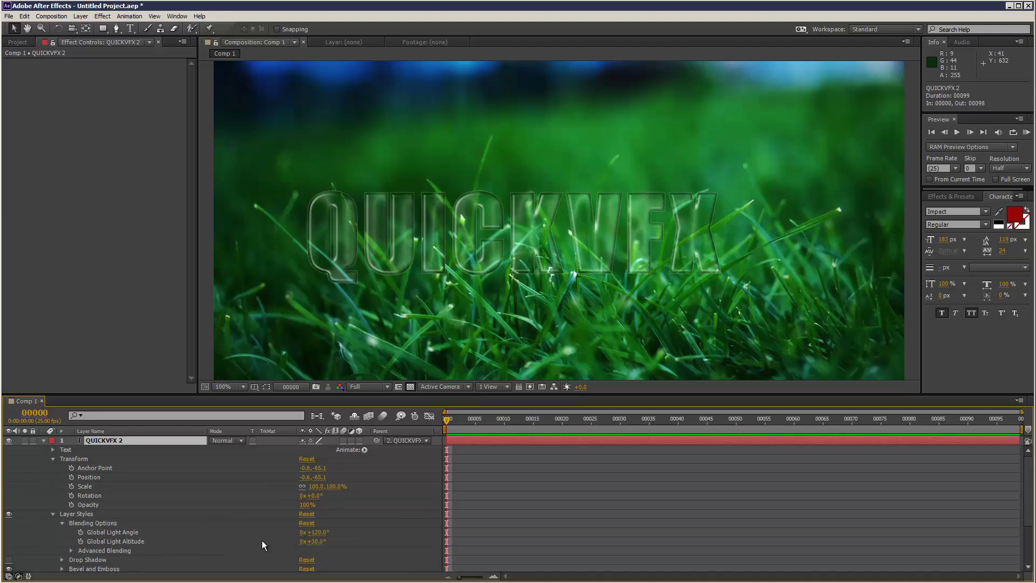
pyautogui.scroll(-3, 261, 540)
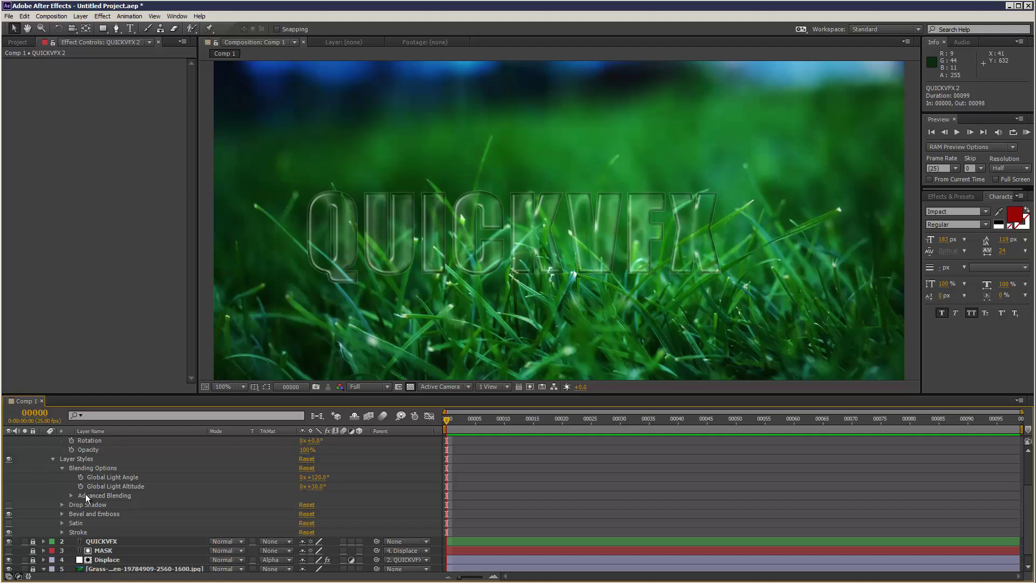
# Set QUICKVFX 2's Advanced Blending Fill Opacity to 26%
pyautogui.click(70, 495)
pyautogui.moveTo(302, 506); pyautogui.dragTo(311, 505)
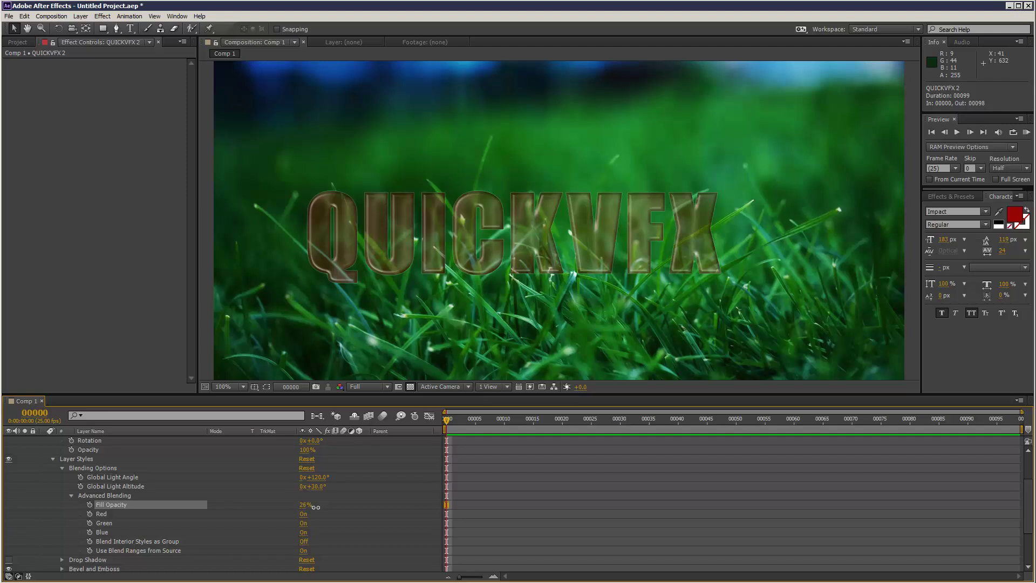
pyautogui.scroll(2, 199, 517)
pyautogui.click(134, 439)
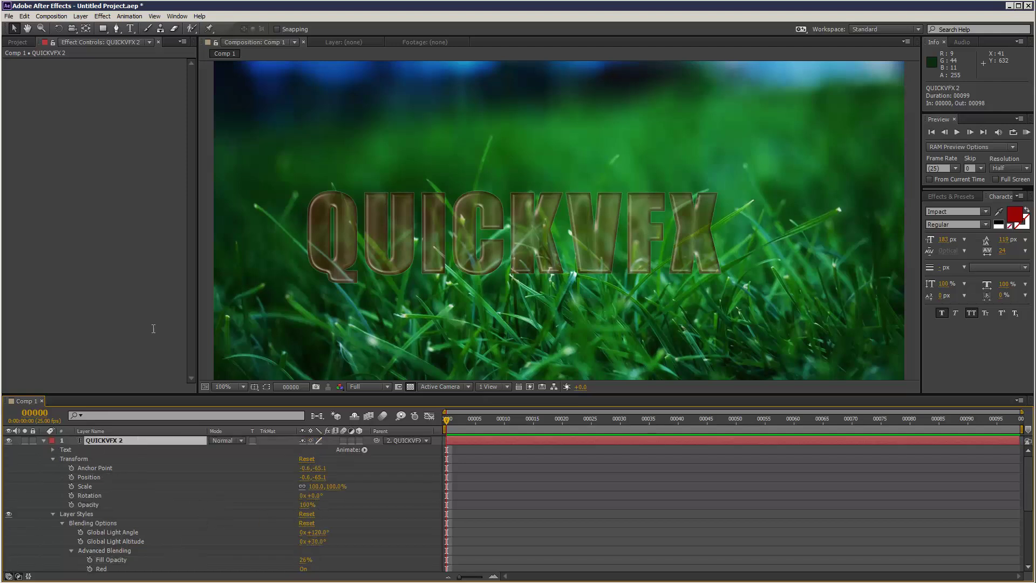
# Add a Fill effect to QUICKVFX 2 coloured teal (RGB 56, 129, 131)
pyautogui.click(102, 17)
pyautogui.moveTo(175, 134)
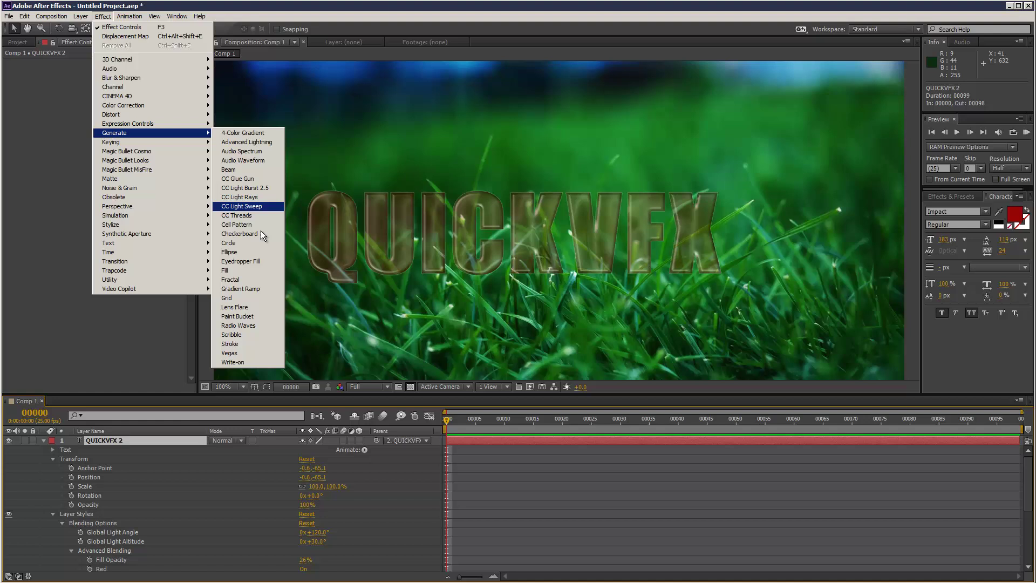
pyautogui.click(251, 270)
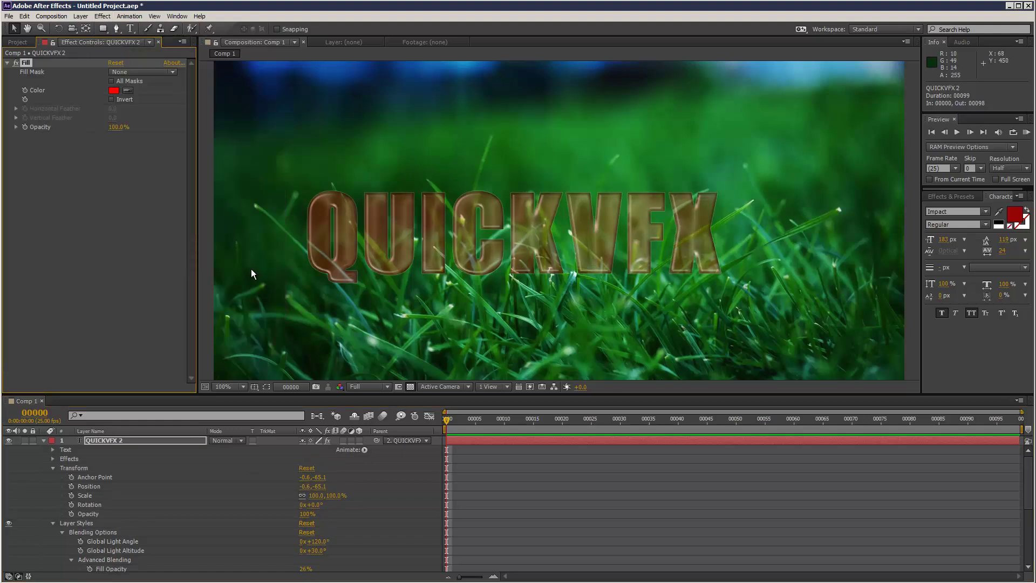
pyautogui.click(128, 90)
pyautogui.click(272, 225)
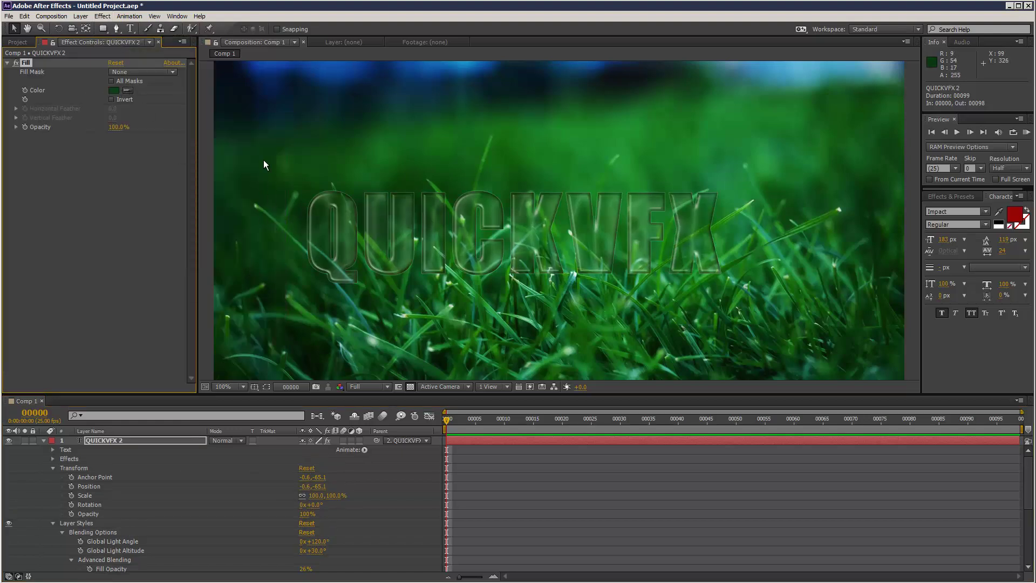
pyautogui.click(114, 91)
pyautogui.moveTo(546, 315); pyautogui.dragTo(546, 296)
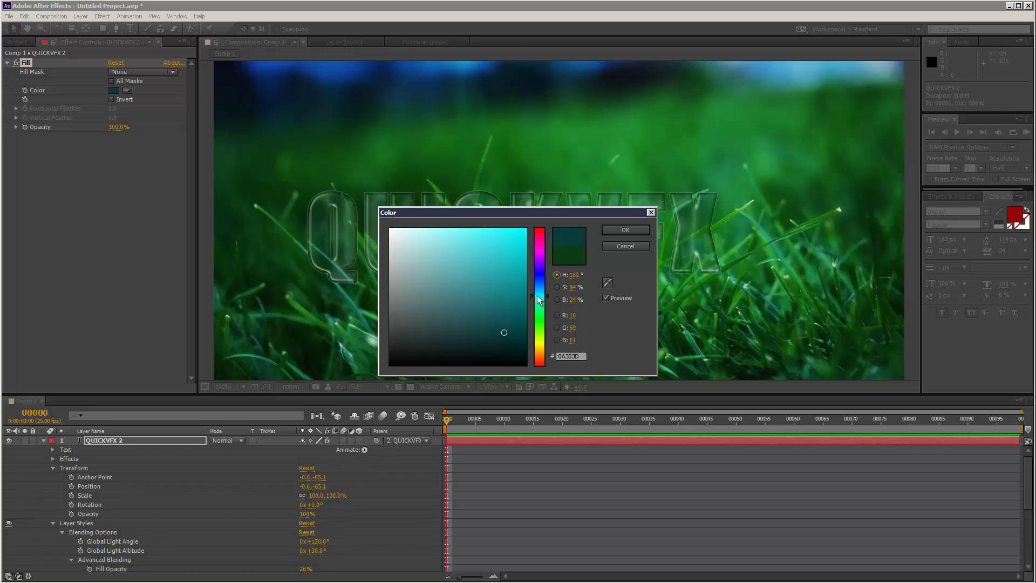
pyautogui.moveTo(488, 256); pyautogui.dragTo(471, 290)
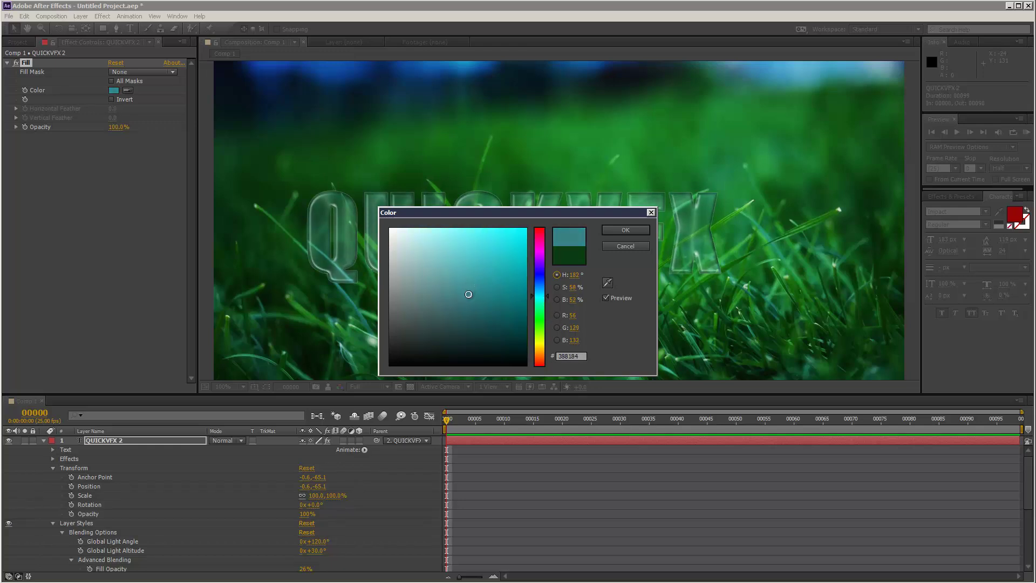
pyautogui.click(609, 231)
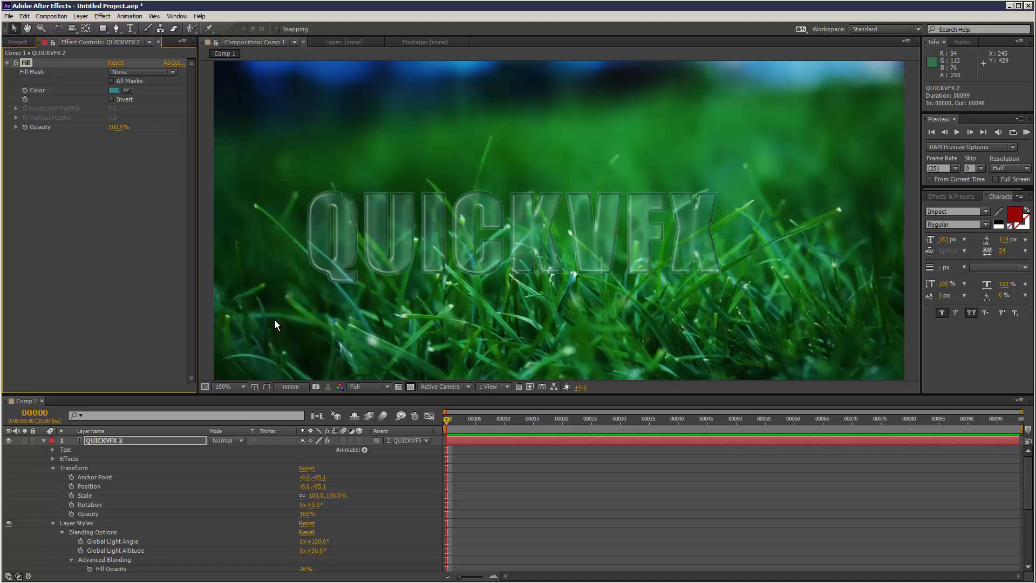
# Unlock QUICKVFX and drag the glass title to sit higher over the grass
pyautogui.click(44, 440)
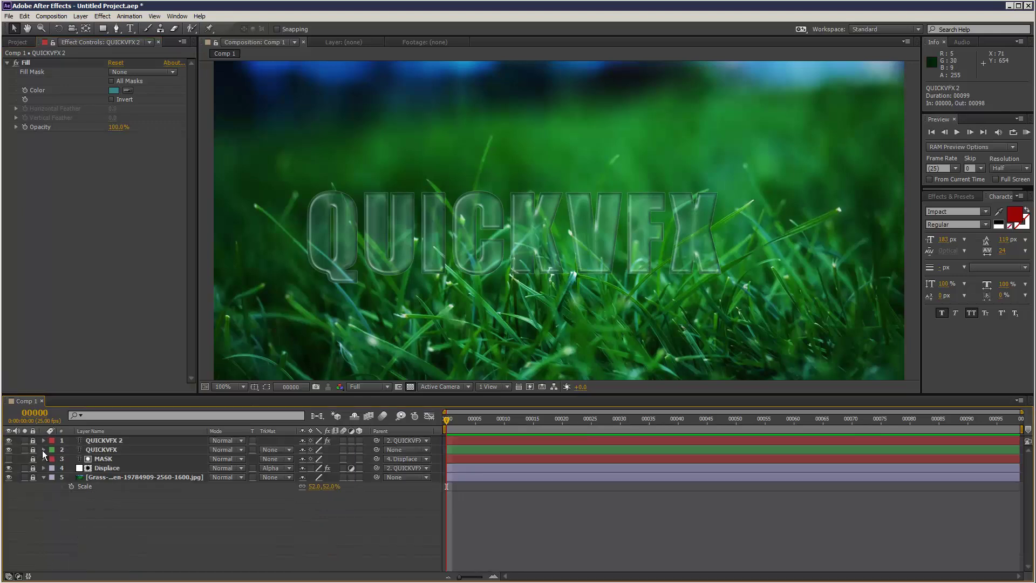
pyautogui.click(32, 449)
pyautogui.click(121, 448)
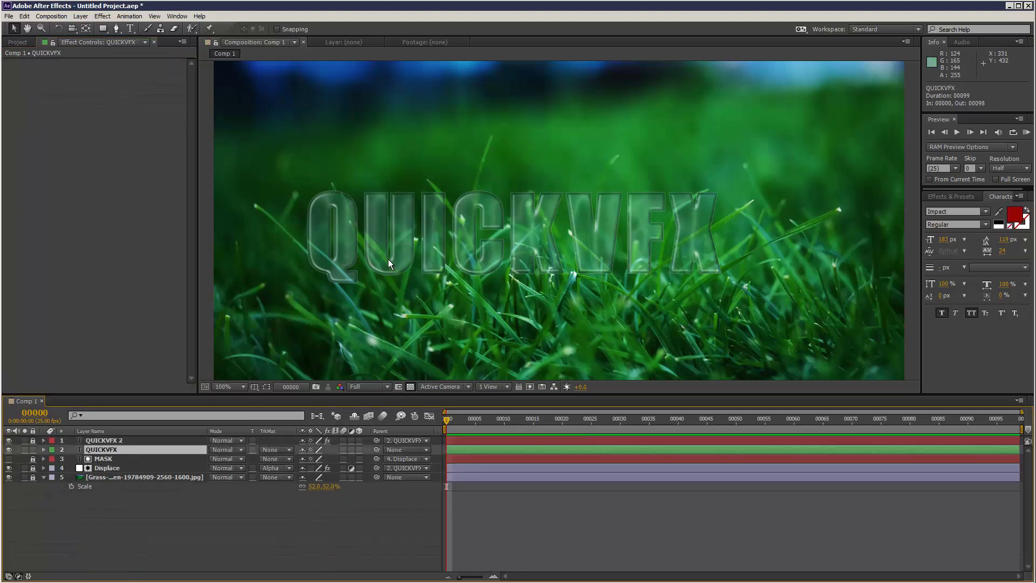
pyautogui.moveTo(400, 247); pyautogui.dragTo(466, 230)
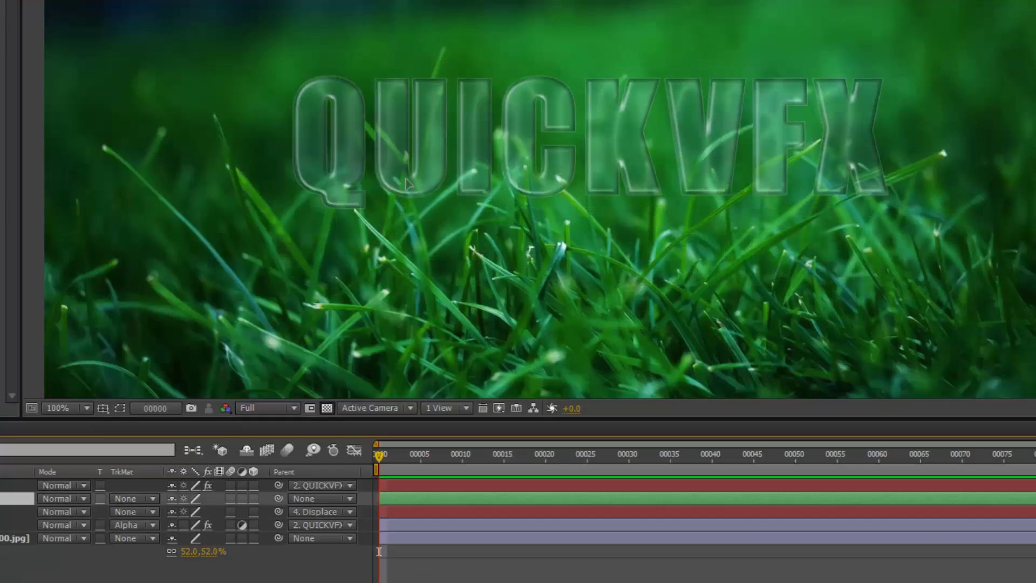
pyautogui.moveTo(409, 183); pyautogui.dragTo(346, 213)
pyautogui.moveTo(332, 252); pyautogui.dragTo(308, 208)
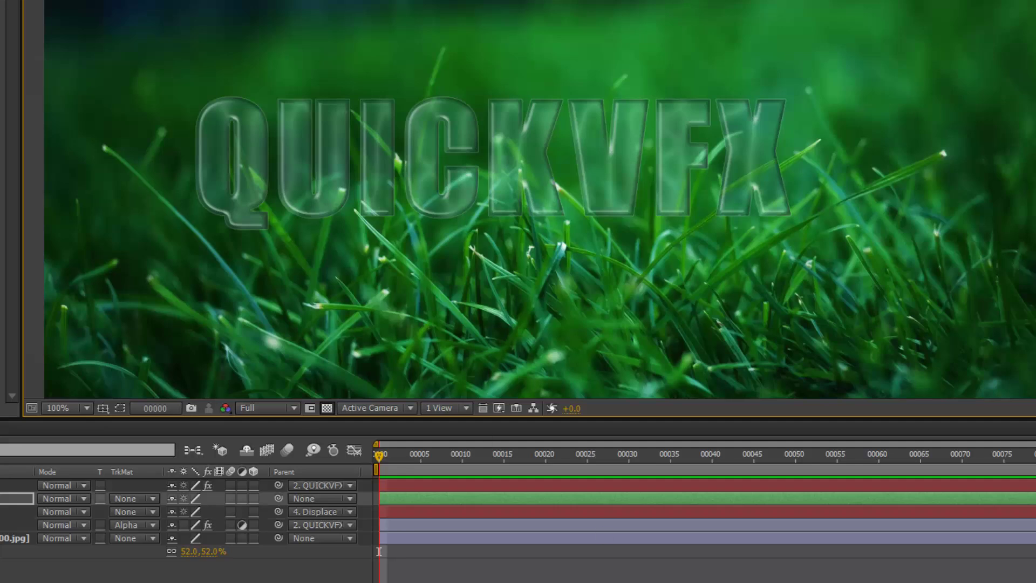